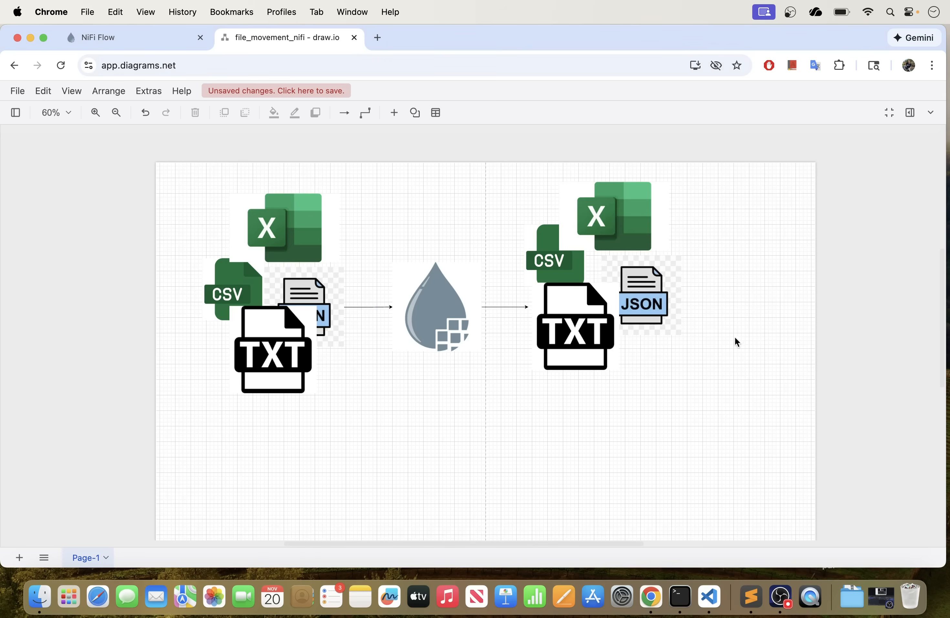
Step: Switch to the NiFi Flow page and highlight the localhost address in its URL
left_click(154, 40)
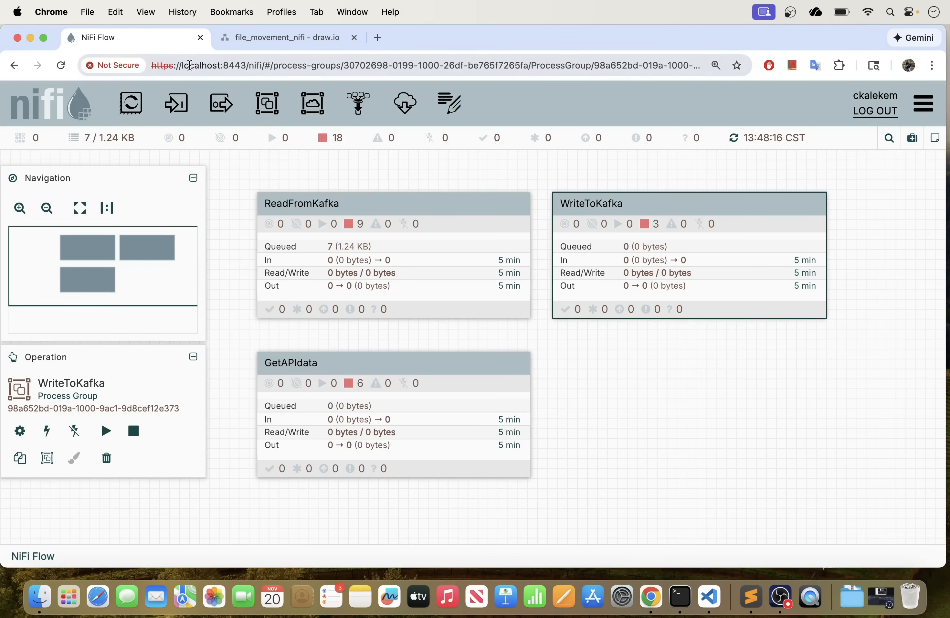
left_click_drag(184, 66, 236, 65)
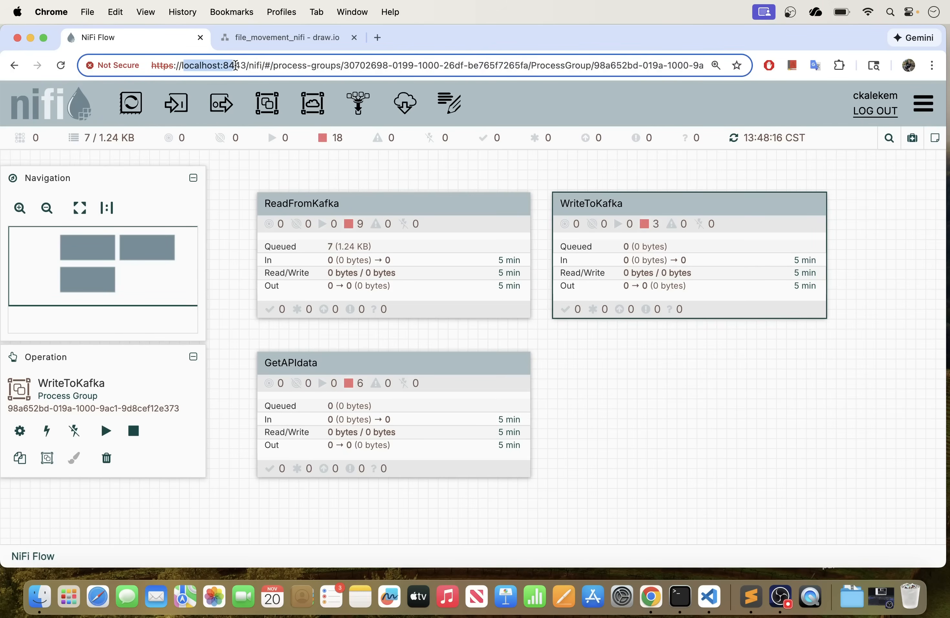
left_click(232, 66)
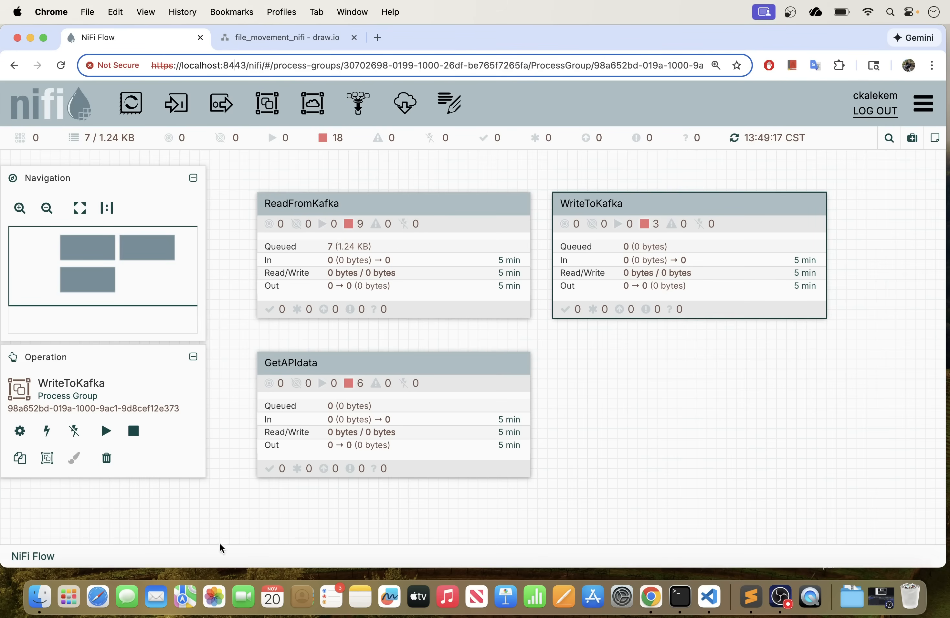
Step: Switch to Finder and open the nifi folder inside the user's home folder
left_click(38, 596)
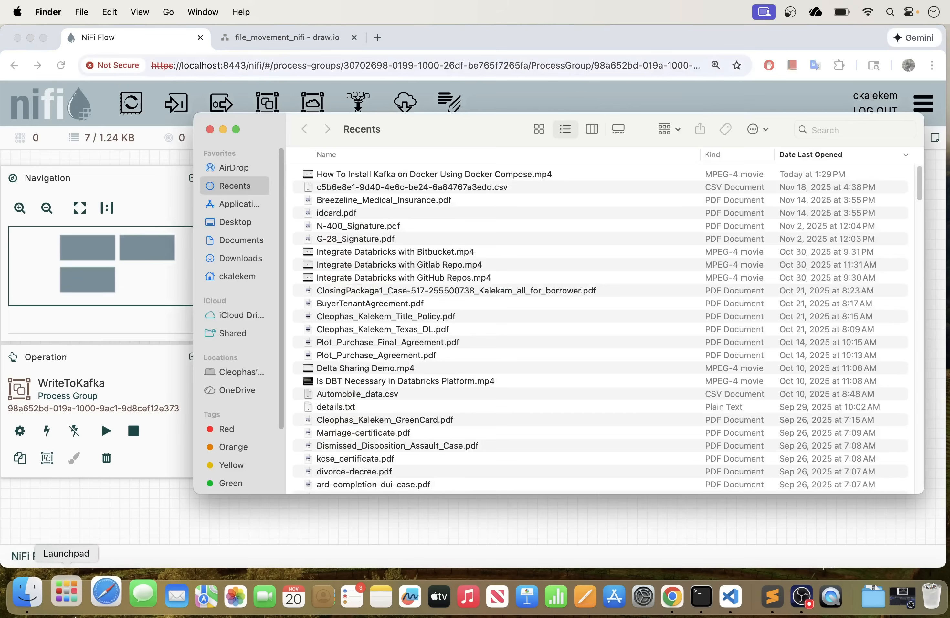
left_click(243, 227)
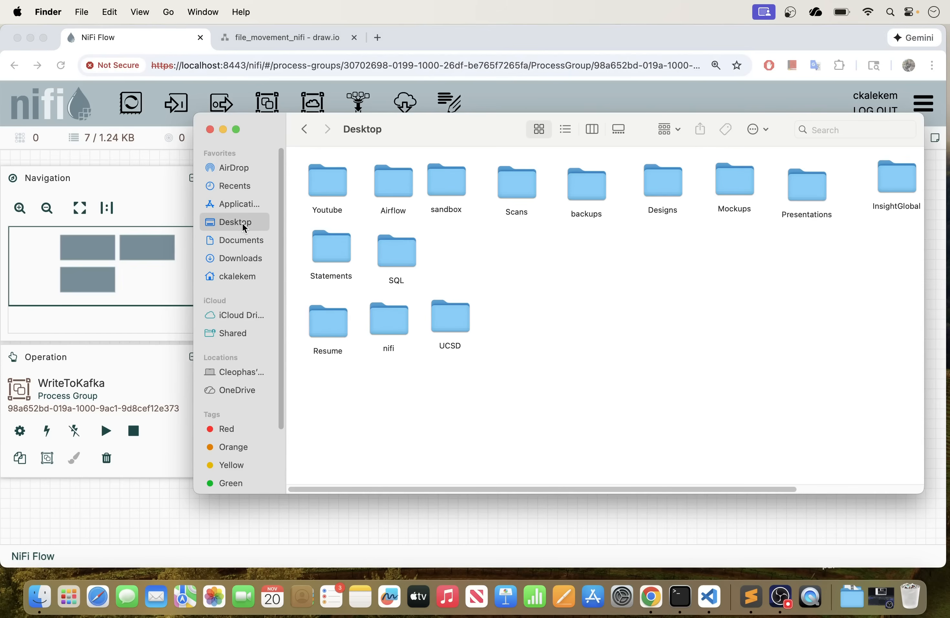
left_click(222, 283)
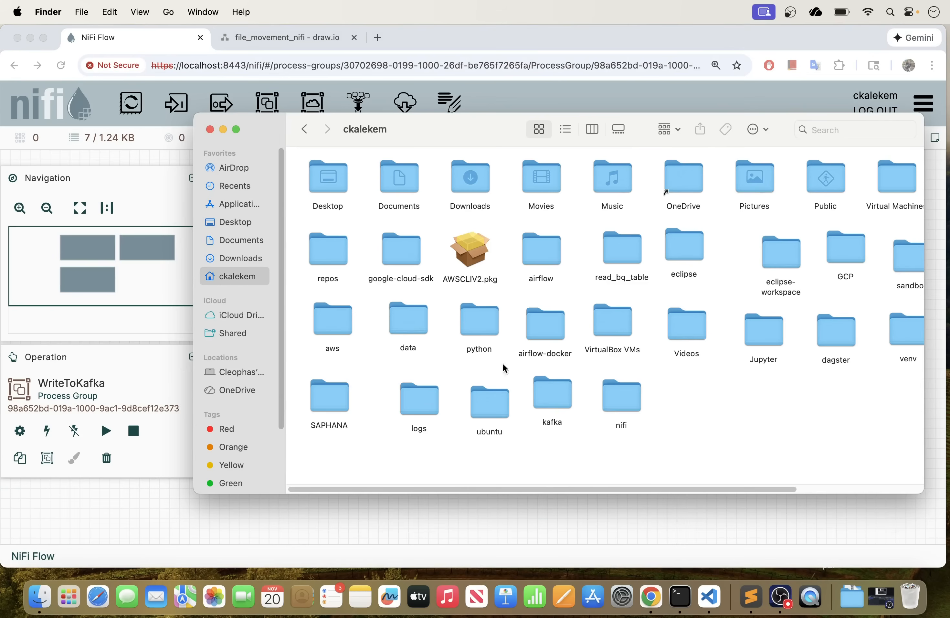
left_click(624, 404)
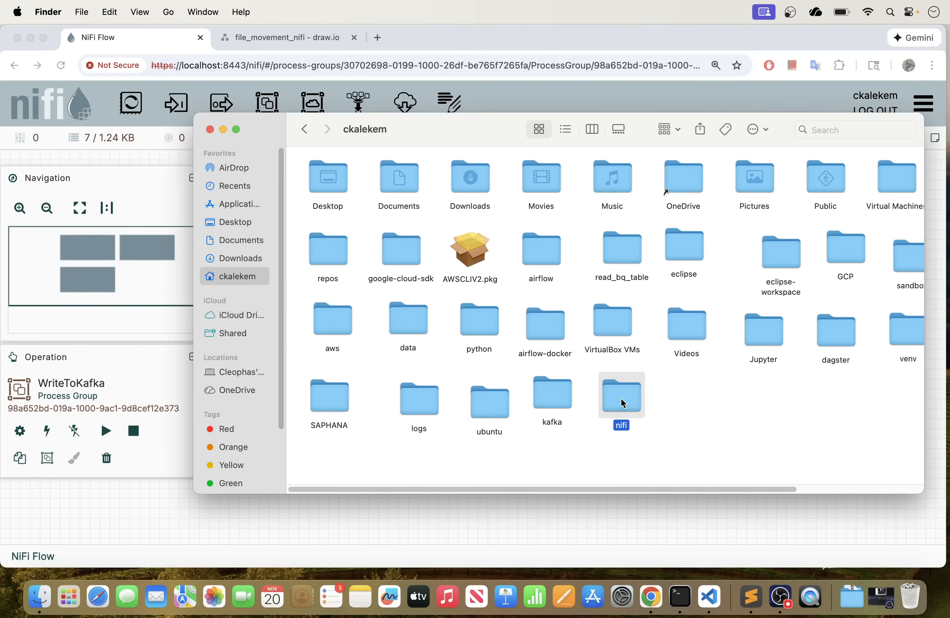
double_click(623, 403)
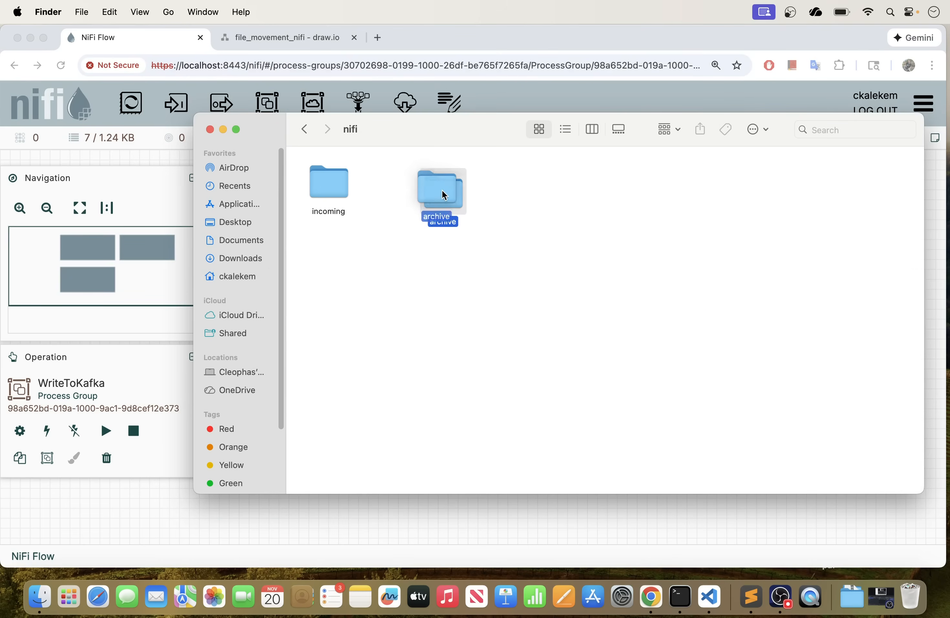
Step: Look inside the incoming folder and return to the parent nifi folder
left_click_drag(442, 190, 420, 198)
double_click(335, 201)
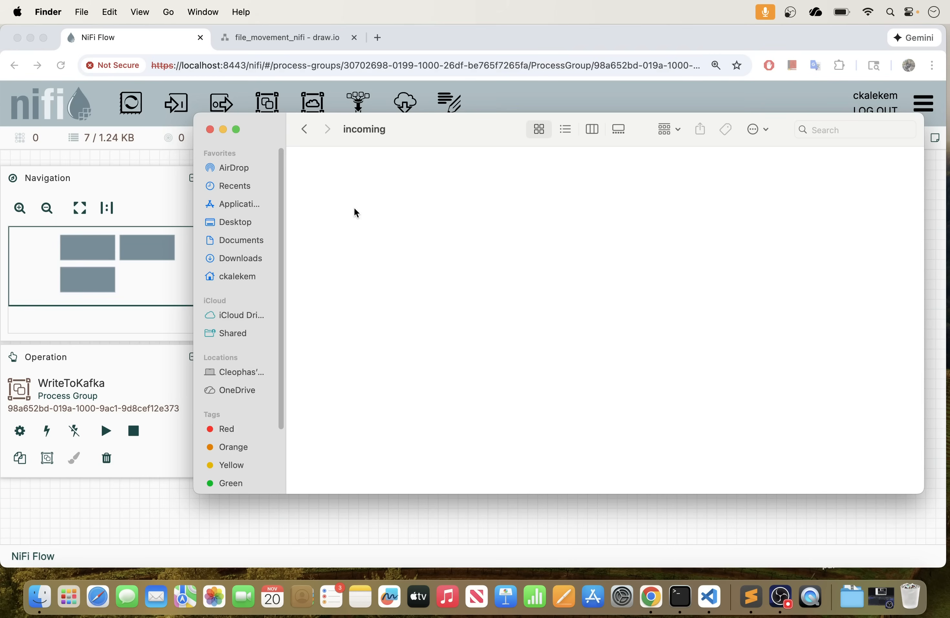
left_click(305, 131)
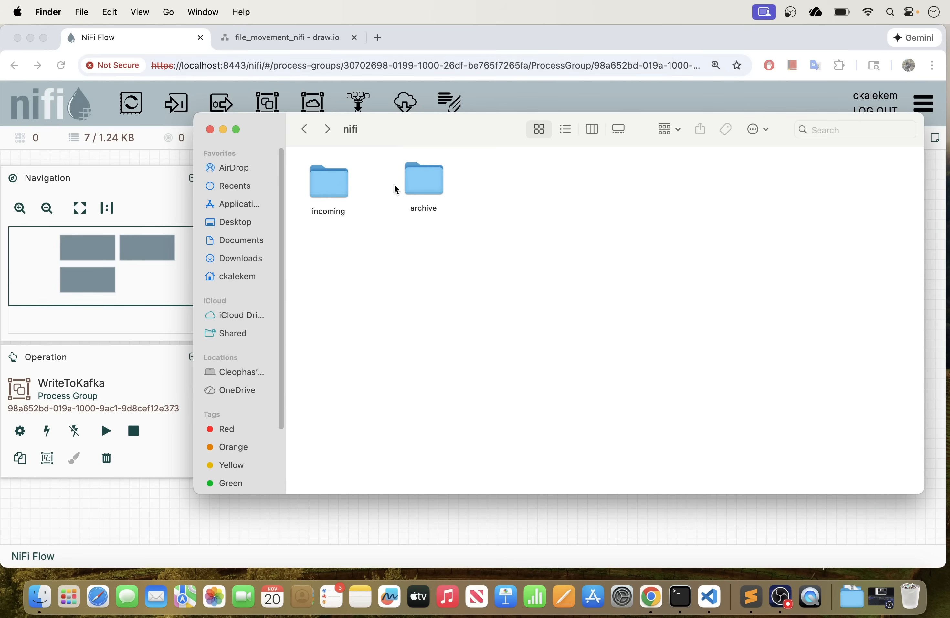
Step: Rename the archive folder to output
left_click_drag(427, 187, 432, 195)
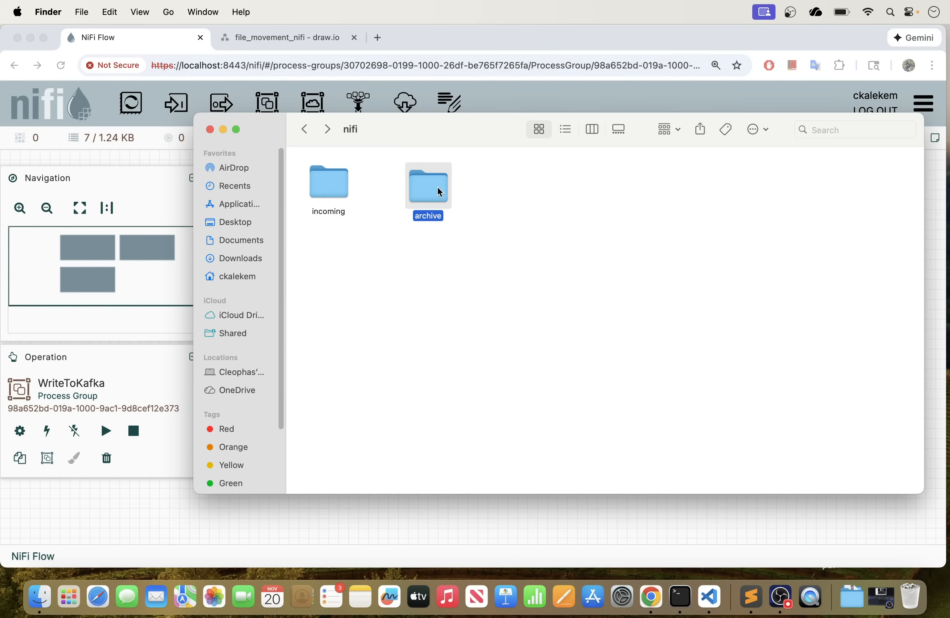
right_click(423, 189)
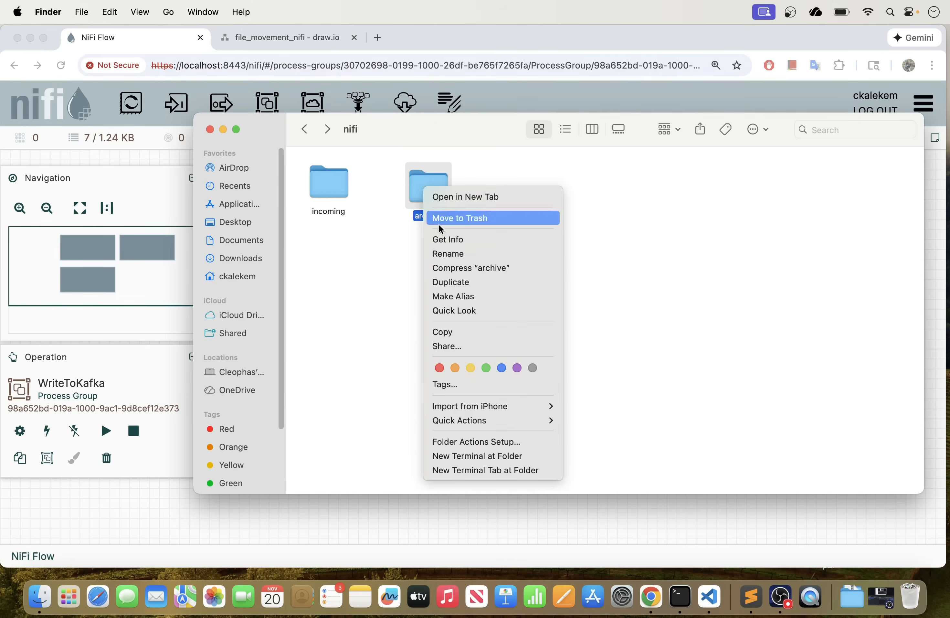
left_click(444, 266)
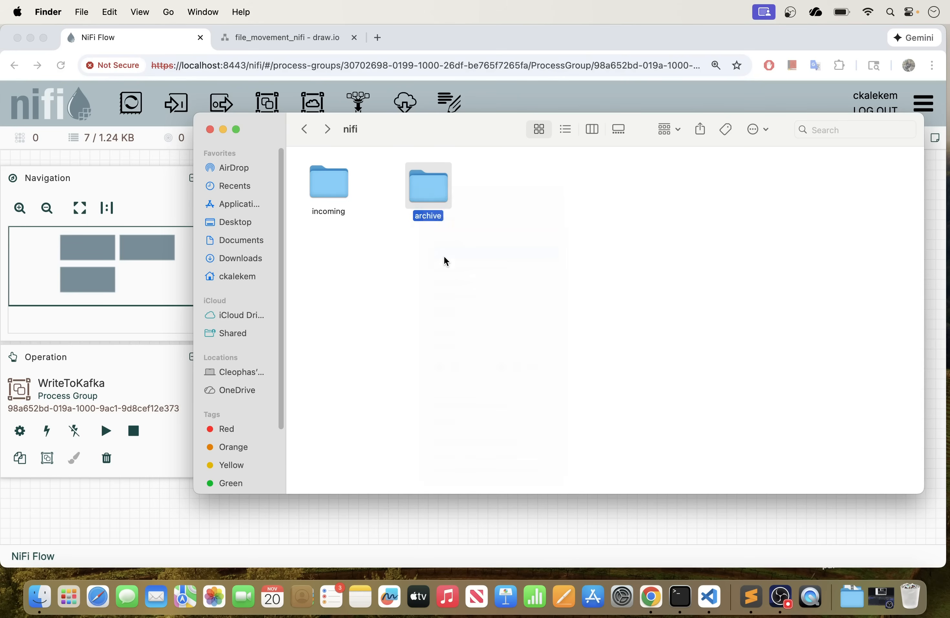
left_click(442, 219)
key("BackSpace")
key("BackSpace")
key("BackSpace")
key("BackSpace")
key("BackSpace")
key("BackSpace")
key("BackSpace")
type("output")
key("Return")
Step: Rename the output folder to outgoing and close the Finder window
right_click(417, 212)
left_click(442, 278)
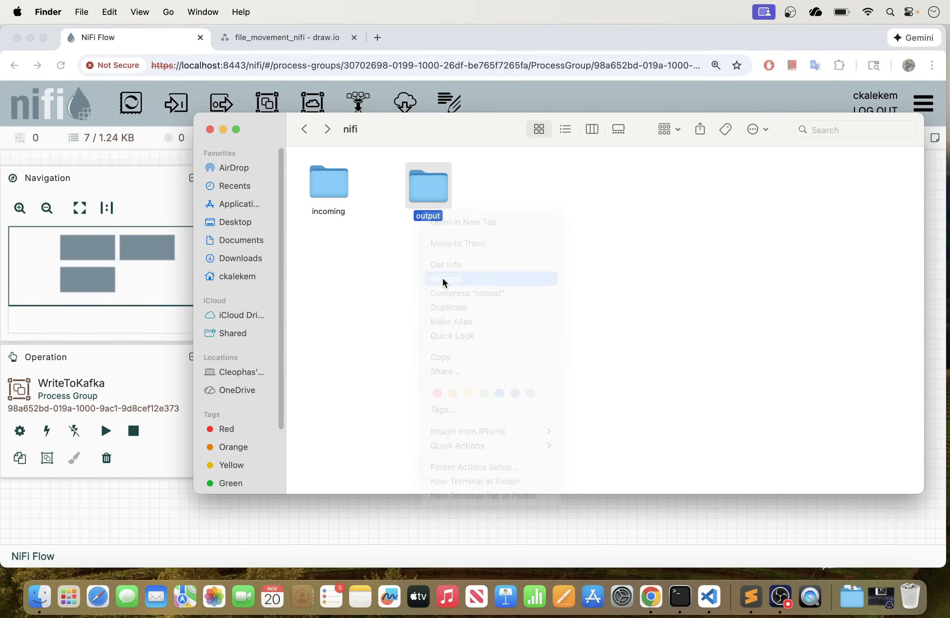
type("outgoing")
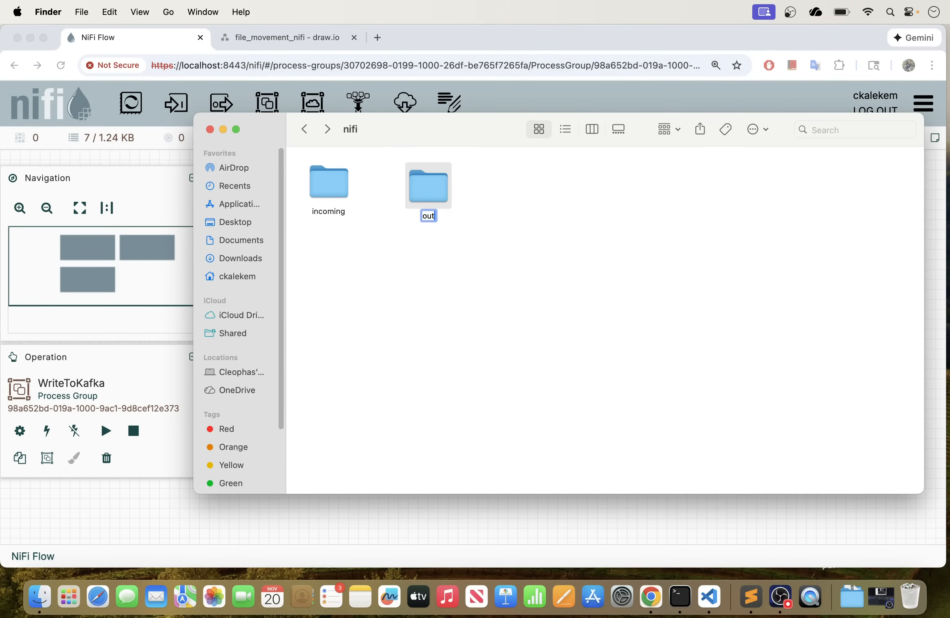
left_click(533, 327)
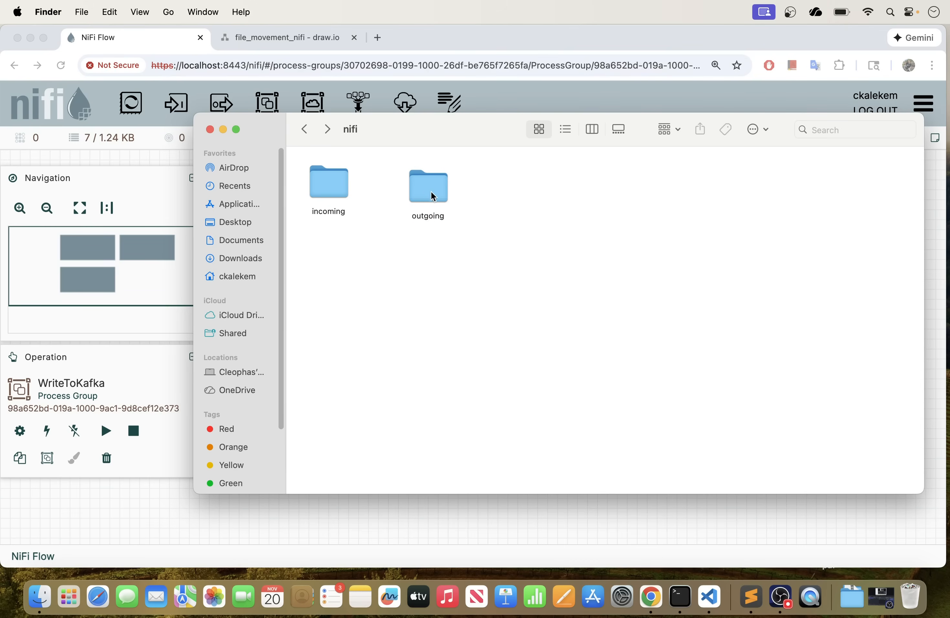
left_click(423, 189)
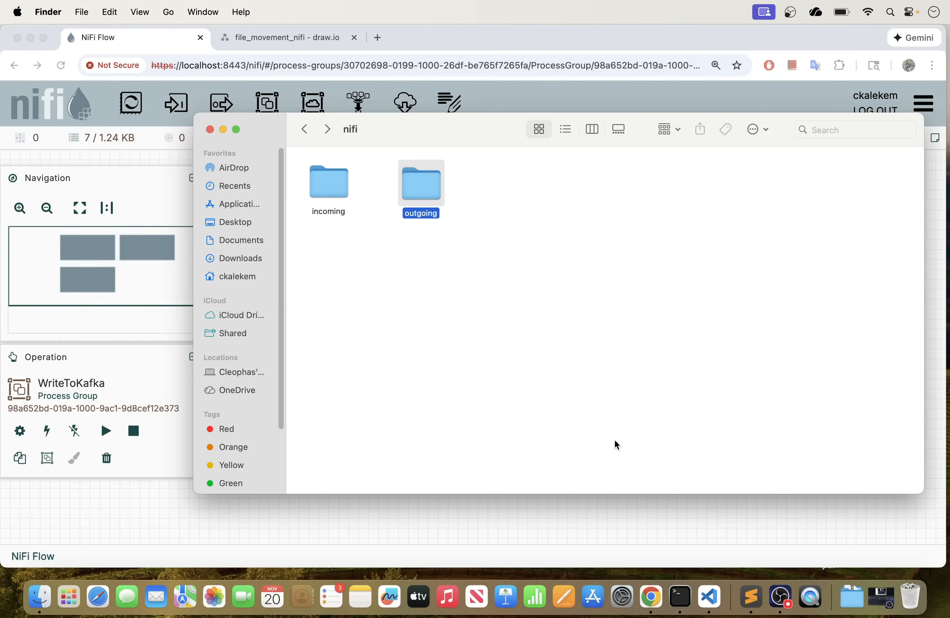
left_click(210, 130)
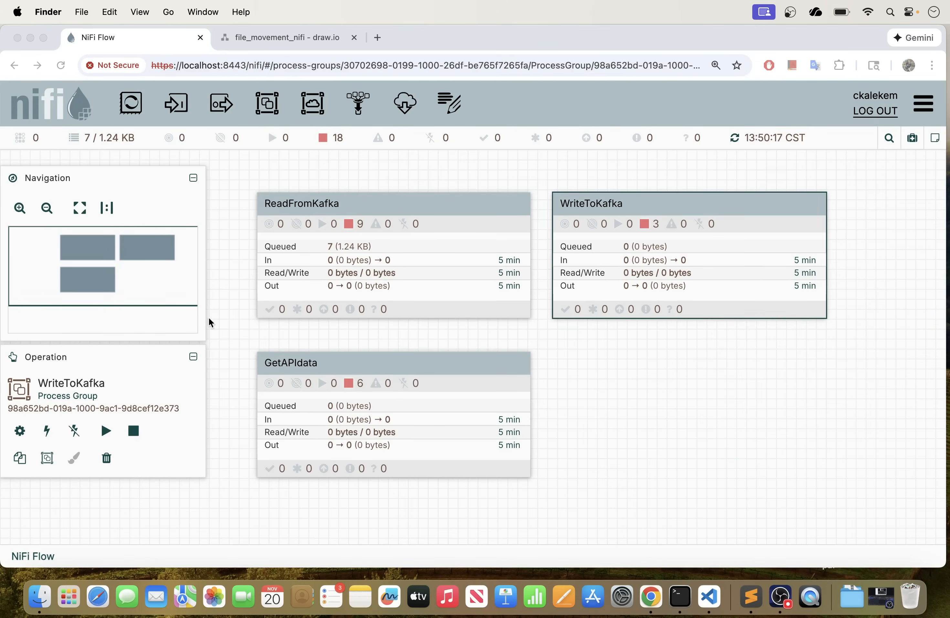
Step: Add a process group named FileMovementDemo to the root NiFi Flow canvas
left_click(37, 557)
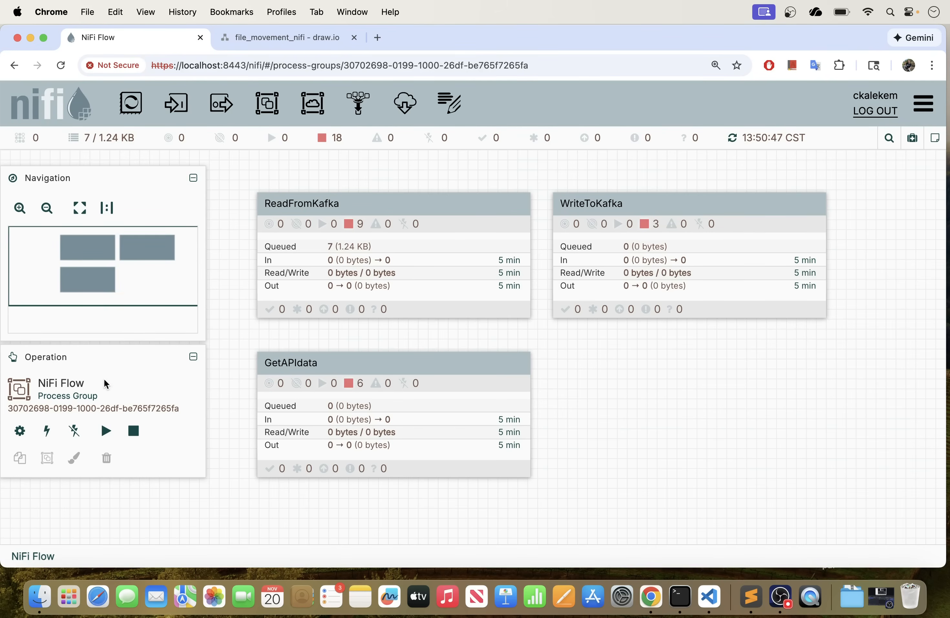
left_click_drag(663, 401, 619, 380)
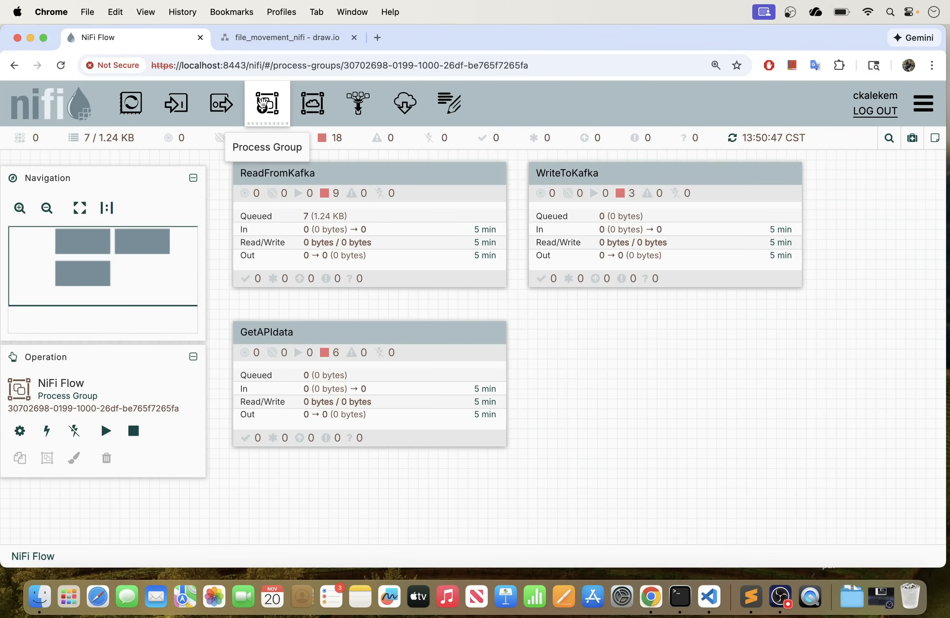
left_click_drag(263, 103, 631, 376)
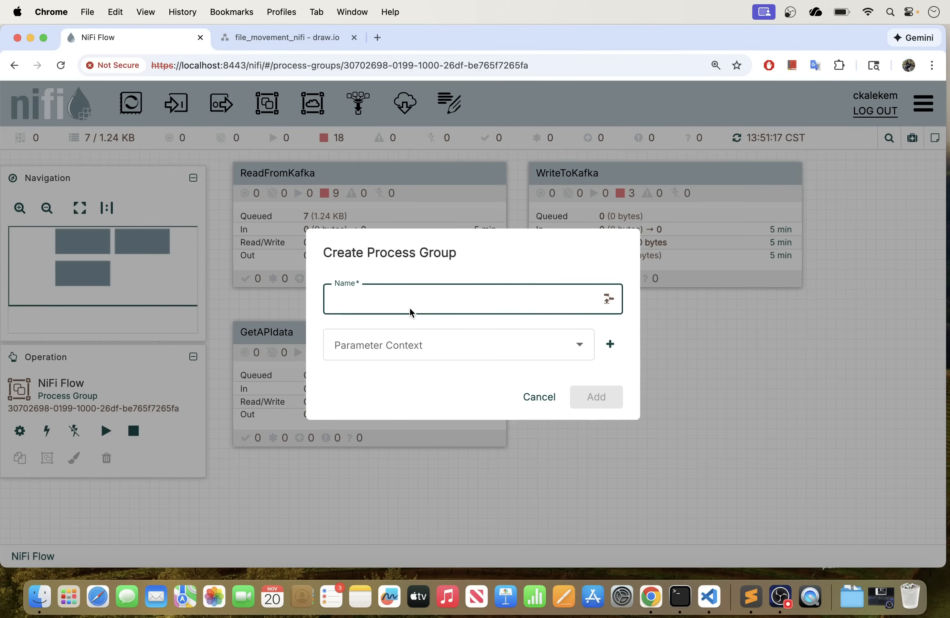
type("FileMo")
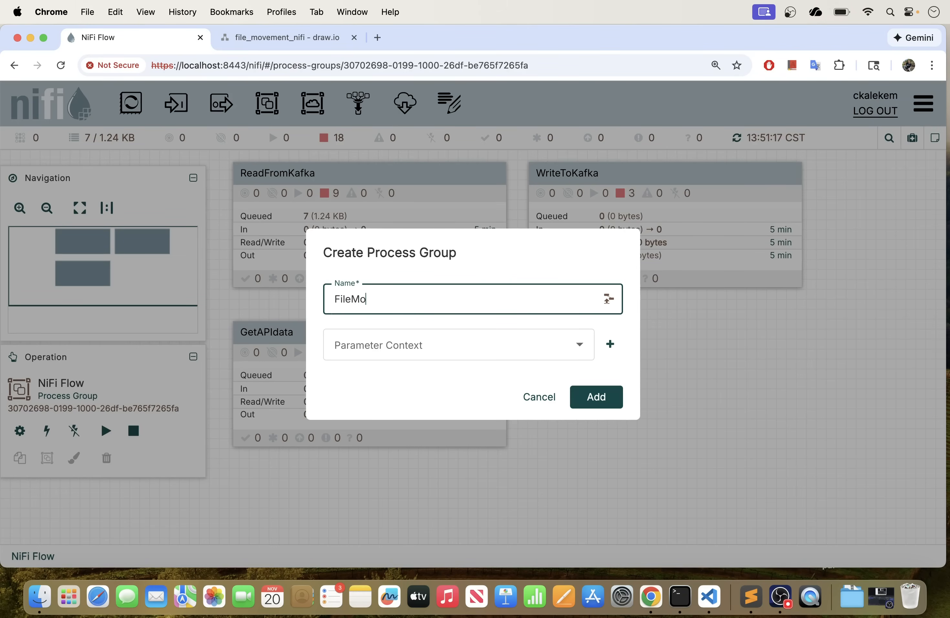
type("vemebt=")
key("BackSpace")
key("BackSpace")
key("BackSpace")
type("ntDemo")
left_click(585, 397)
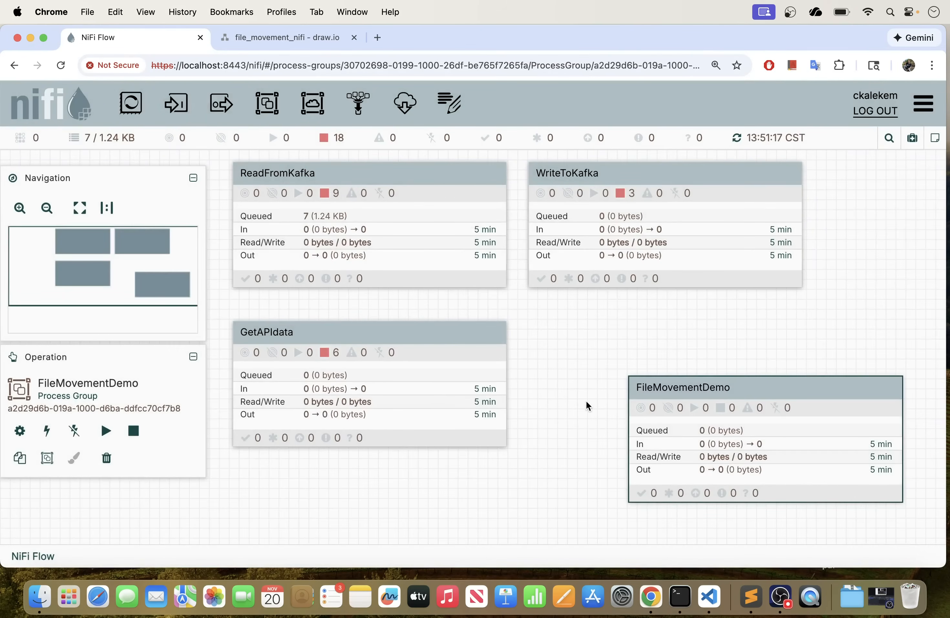
Step: Move the FileMovementDemo process group beside GetAPIdata, below WriteToKafka
left_click_drag(591, 341, 547, 316)
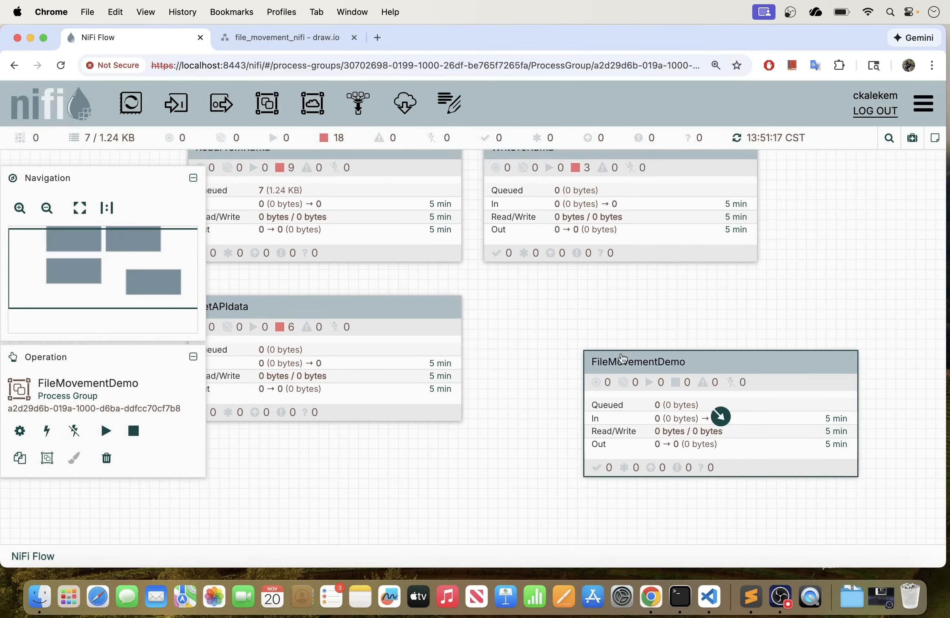
left_click_drag(720, 415, 714, 342)
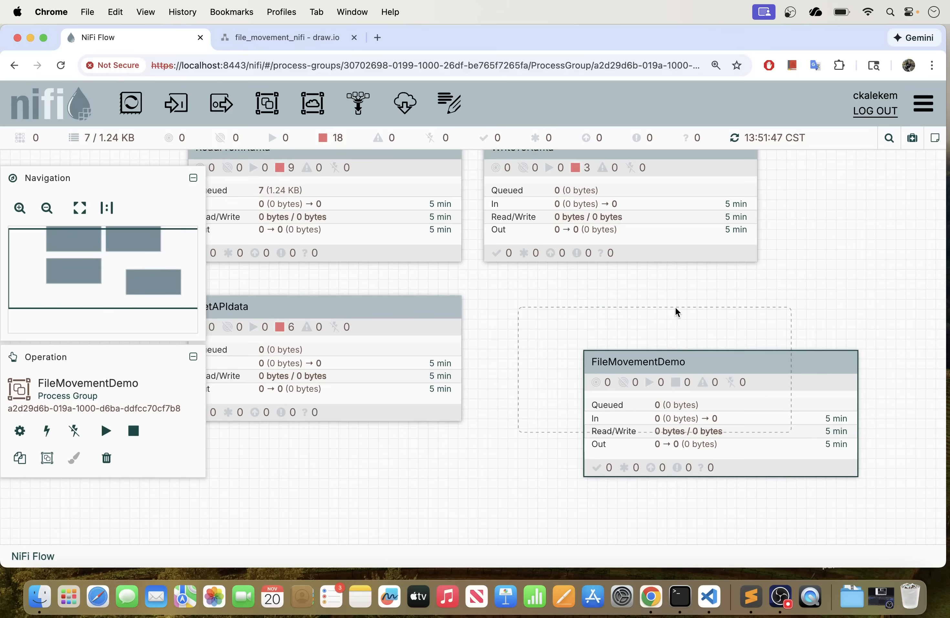
left_click_drag(675, 308, 669, 308)
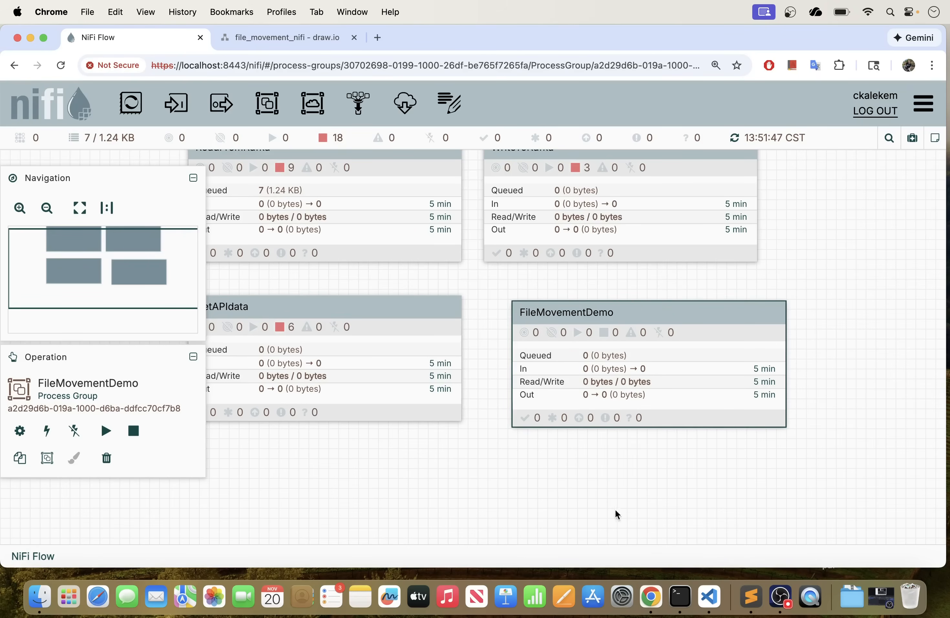
Step: Enter the FileMovementDemo process group and consult the file movement diagram in draw.io before returning to NiFi
double_click(689, 357)
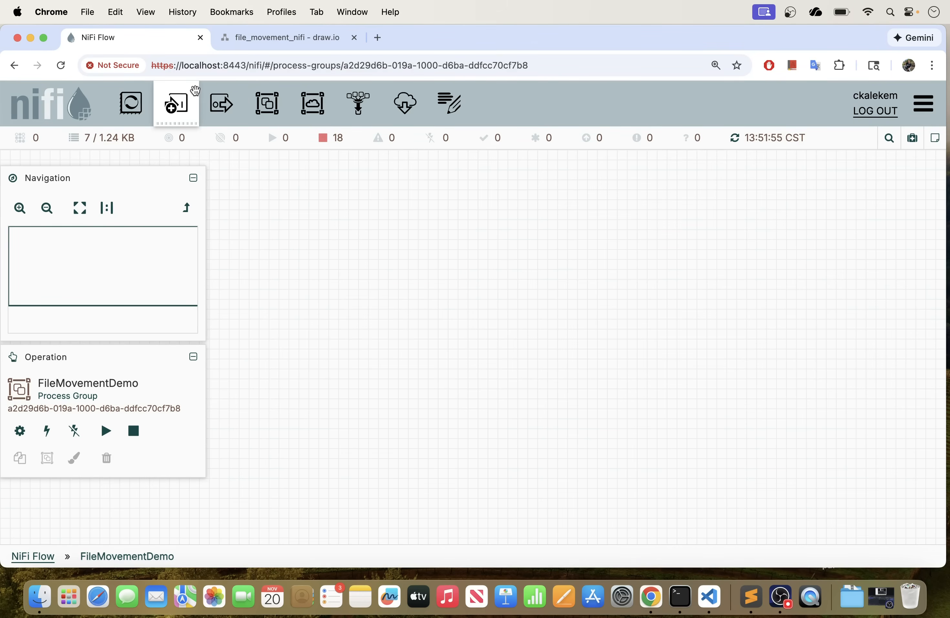
left_click(291, 40)
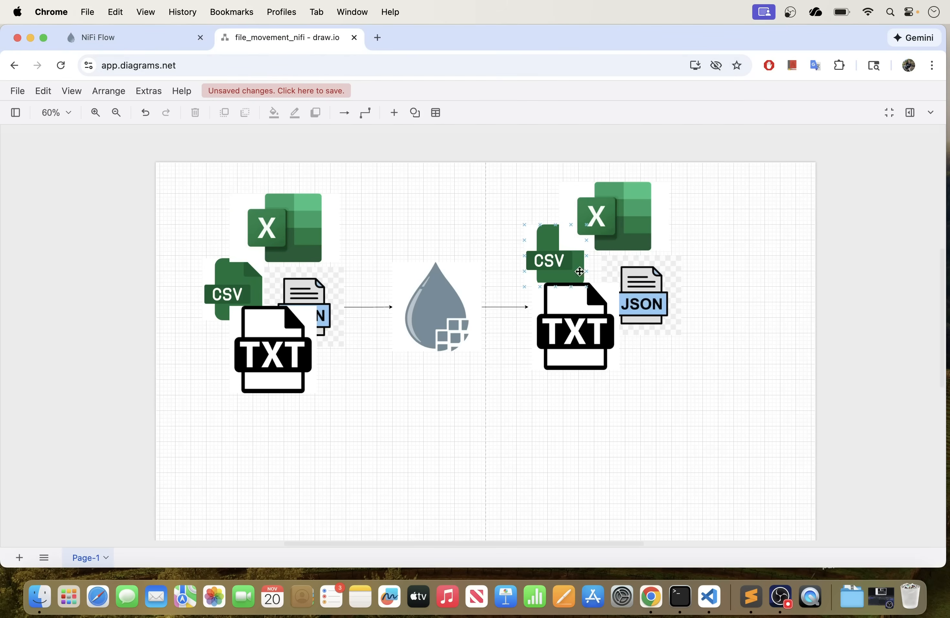
left_click(146, 45)
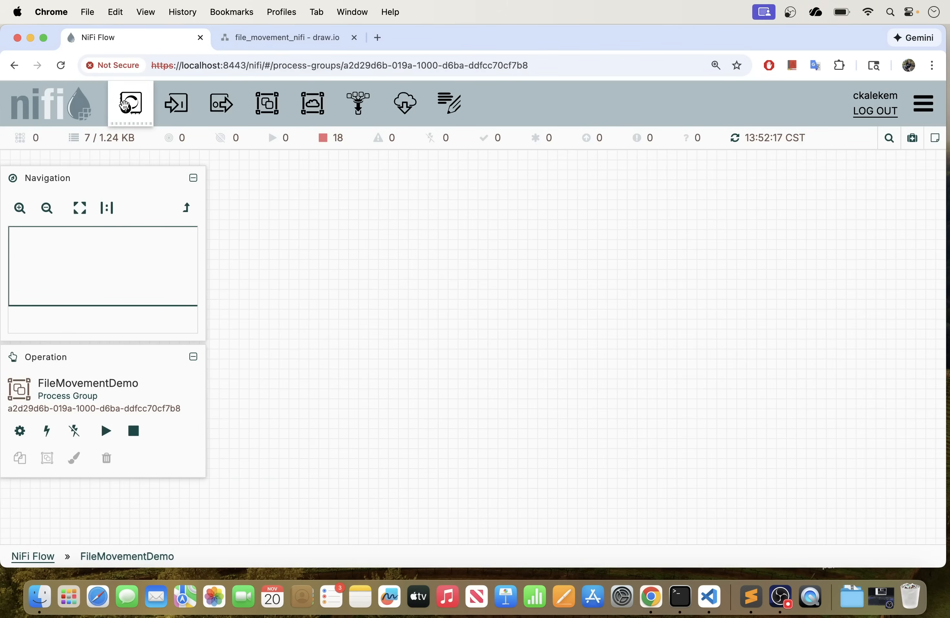
Step: Start adding a processor to the FileMovementDemo canvas and browse the available types as far as the Get processors
left_click_drag(131, 103, 360, 263)
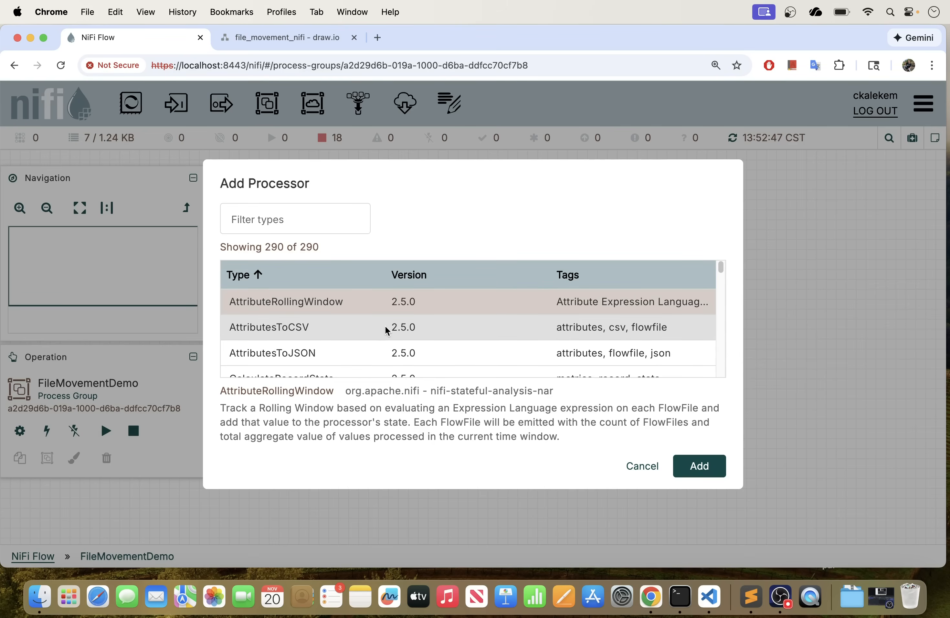
scroll(385, 325, "down", 10)
scroll(385, 325, "down", 2)
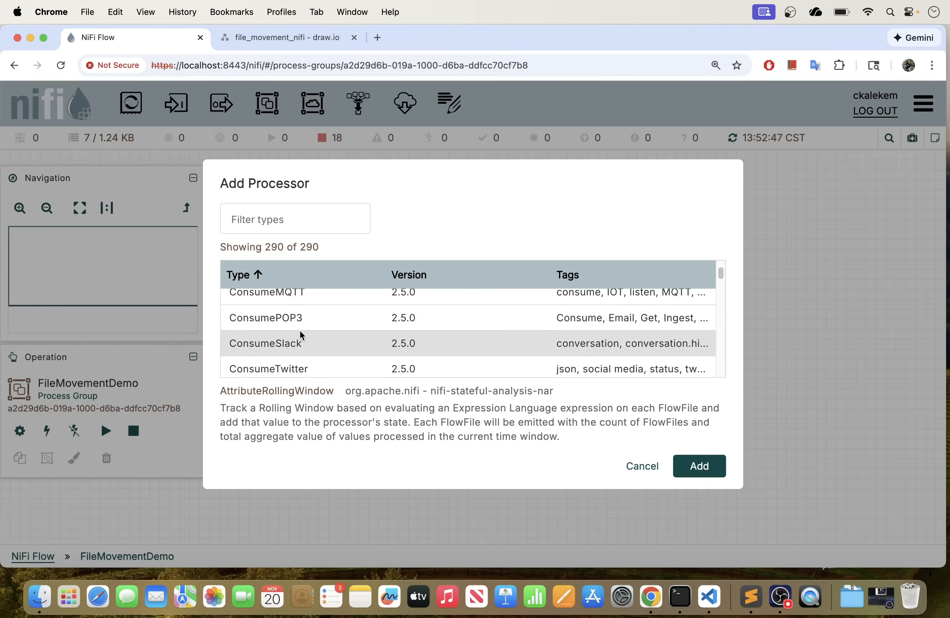
scroll(299, 333, "down", 2)
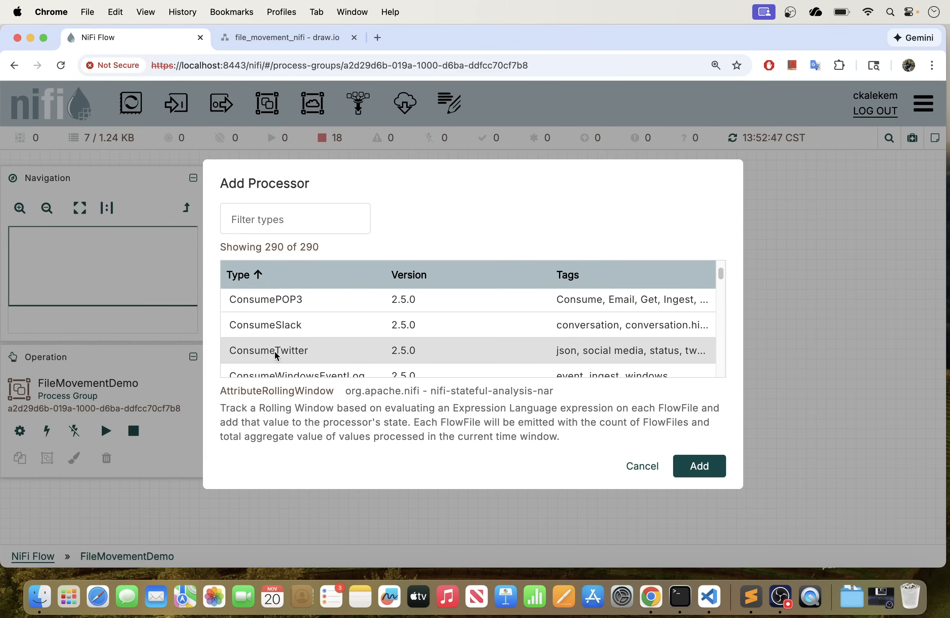
scroll(301, 347, "down", 5)
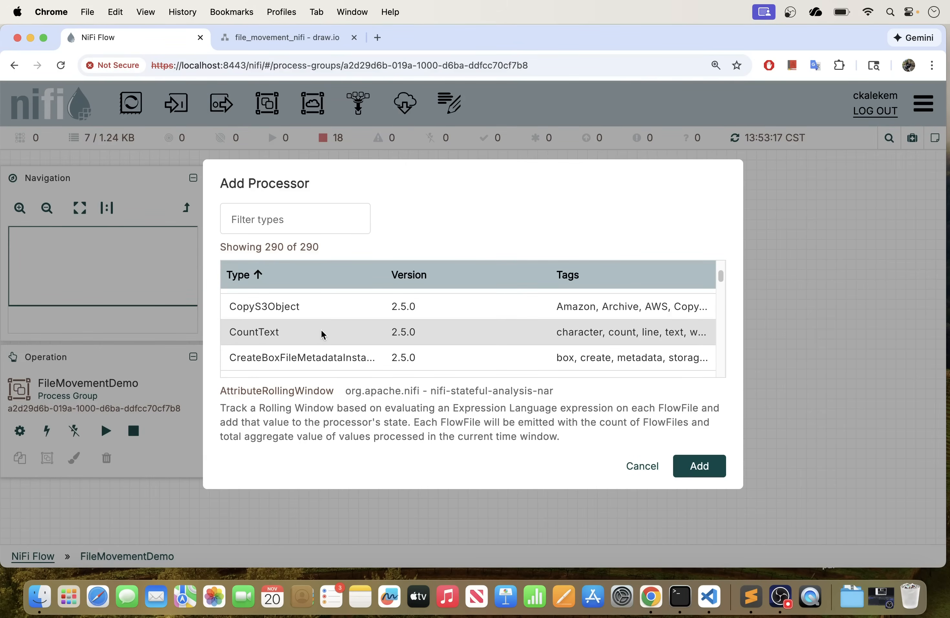
scroll(323, 334, "down", 15)
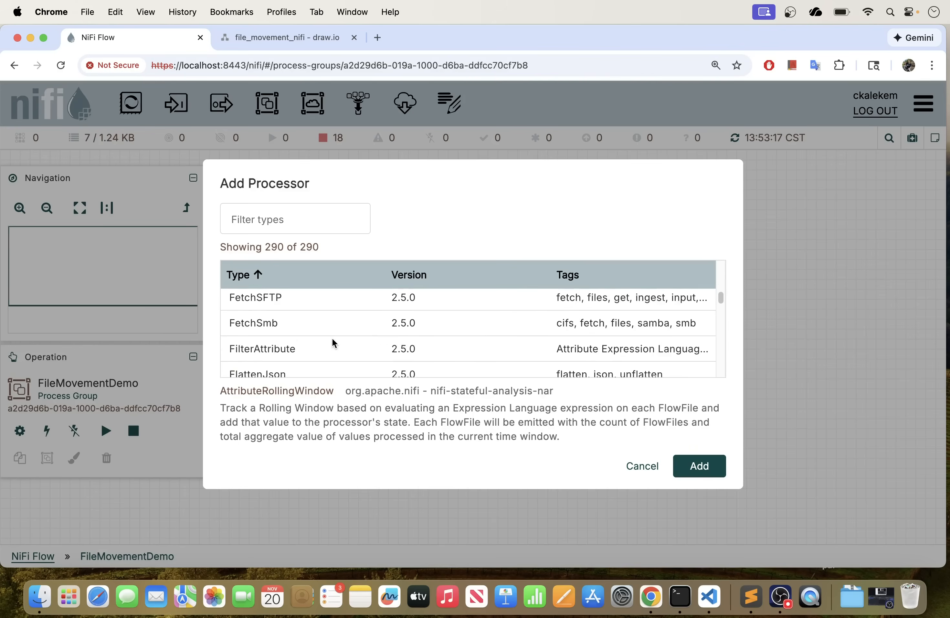
scroll(332, 339, "down", 10)
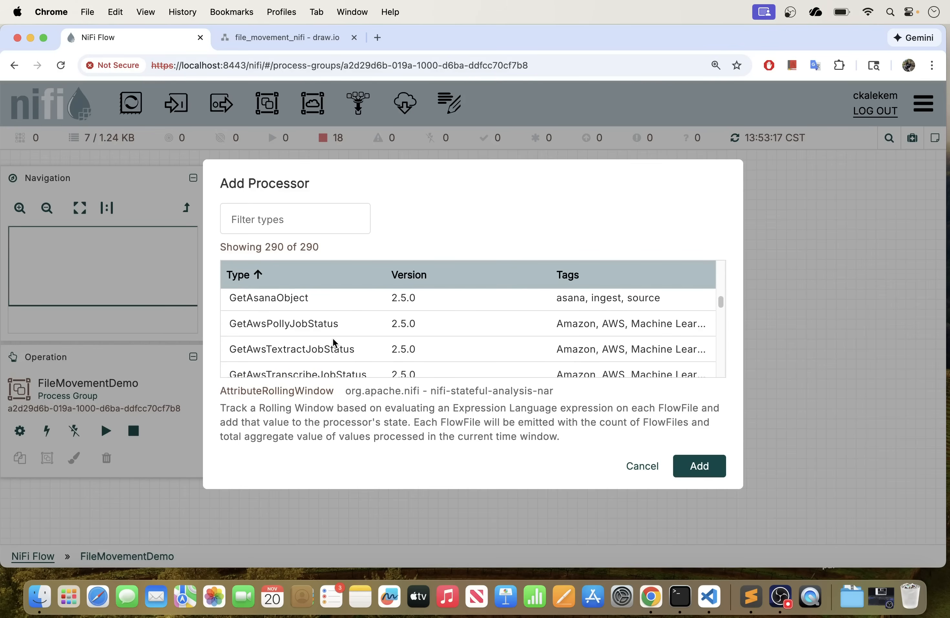
scroll(334, 340, "down", 3)
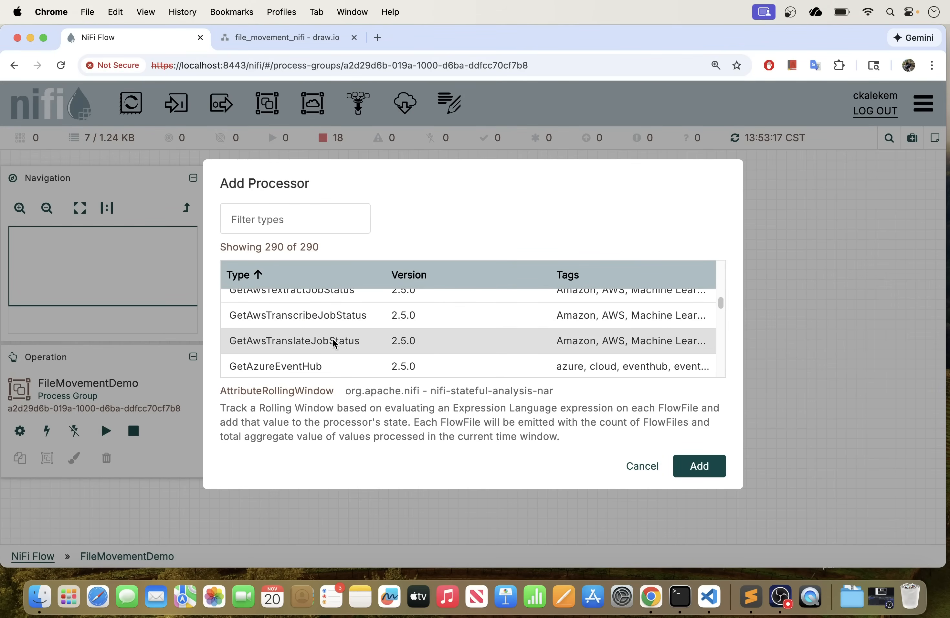
scroll(332, 338, "down", 2)
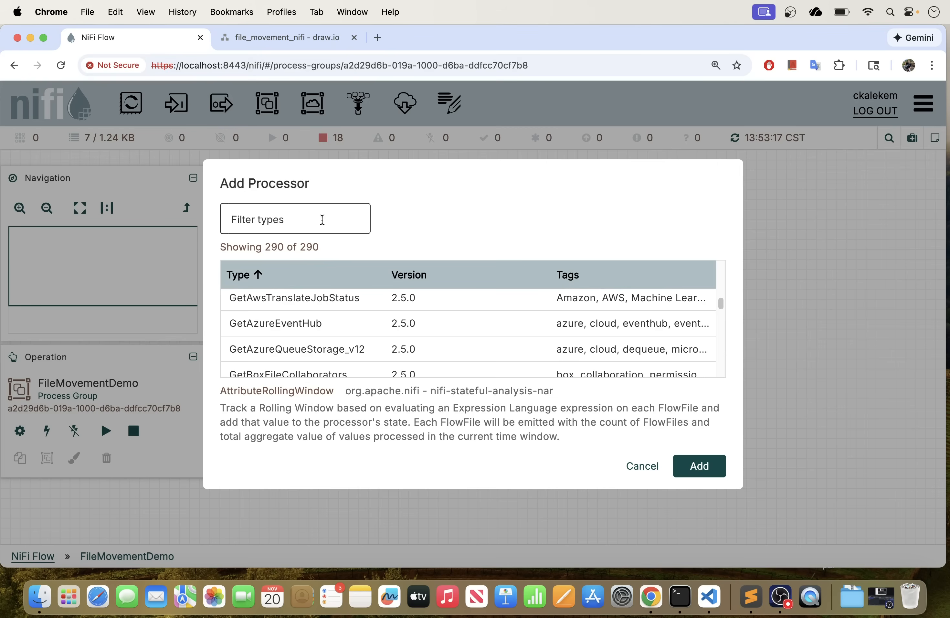
Step: Filter the processor types by getfi, add the GetFile processor, and place it in the upper middle of the canvas
left_click(299, 216)
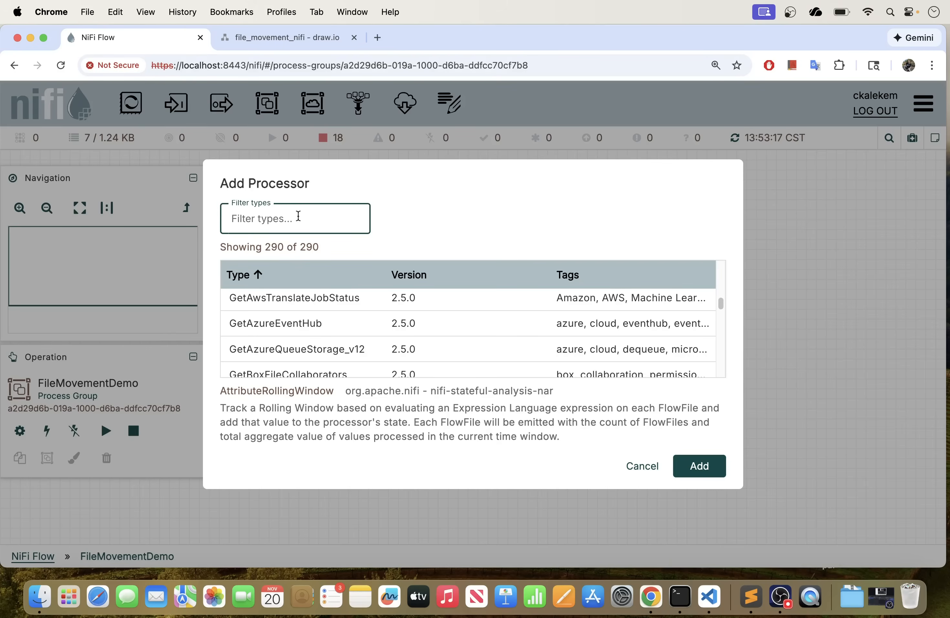
type("get")
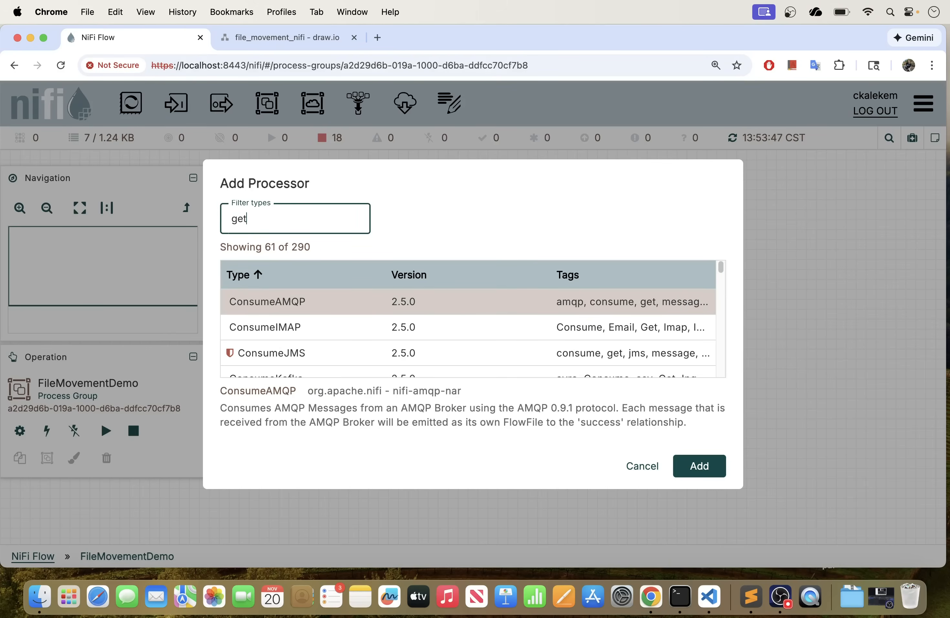
type("fi")
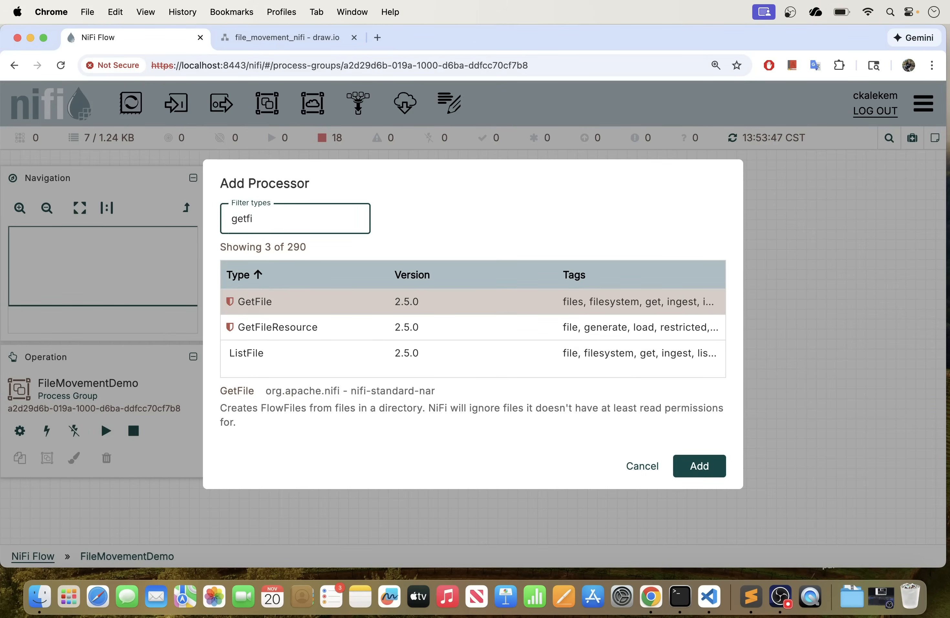
left_click(269, 306)
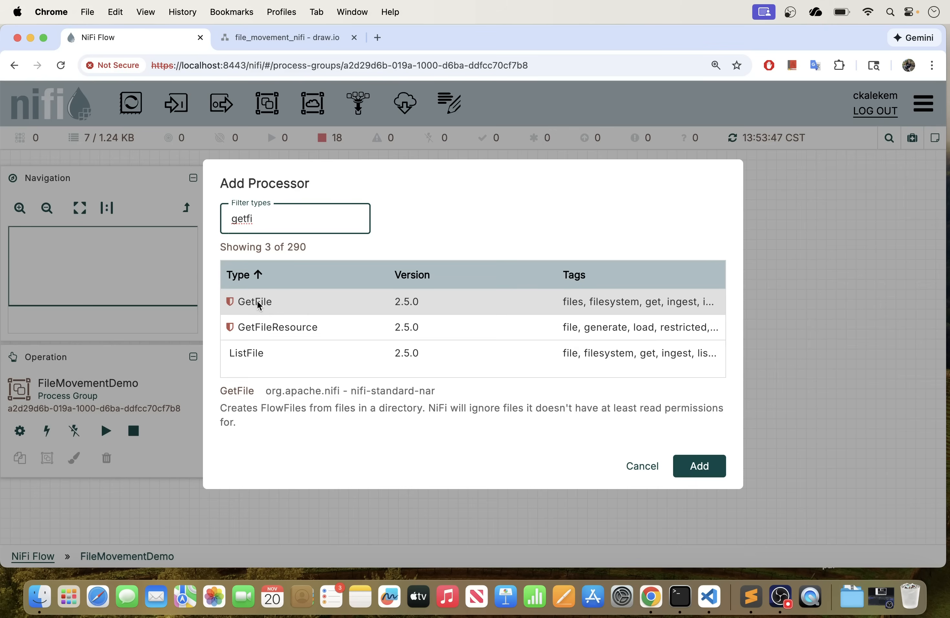
left_click(260, 304)
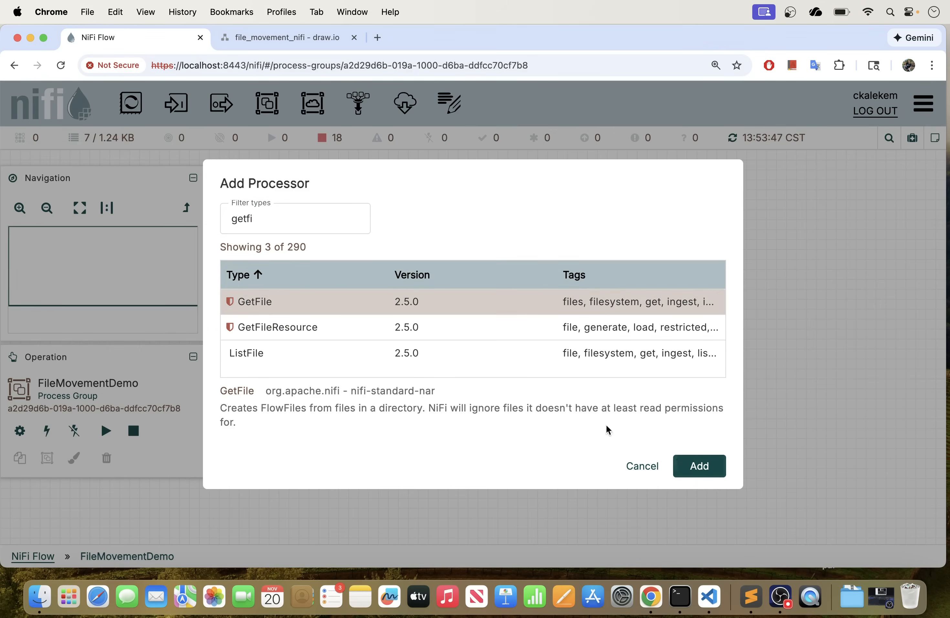
double_click(272, 304)
left_click_drag(483, 310, 446, 269)
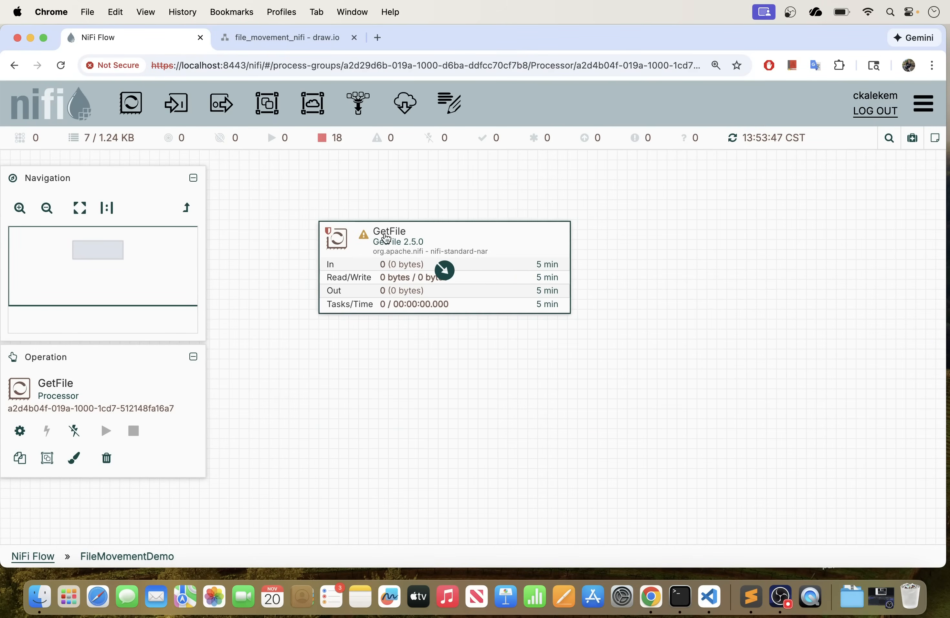
Step: Open the GetFile processor's configuration and set its run schedule to 30 sec
mouse_move(365, 240)
double_click(494, 280)
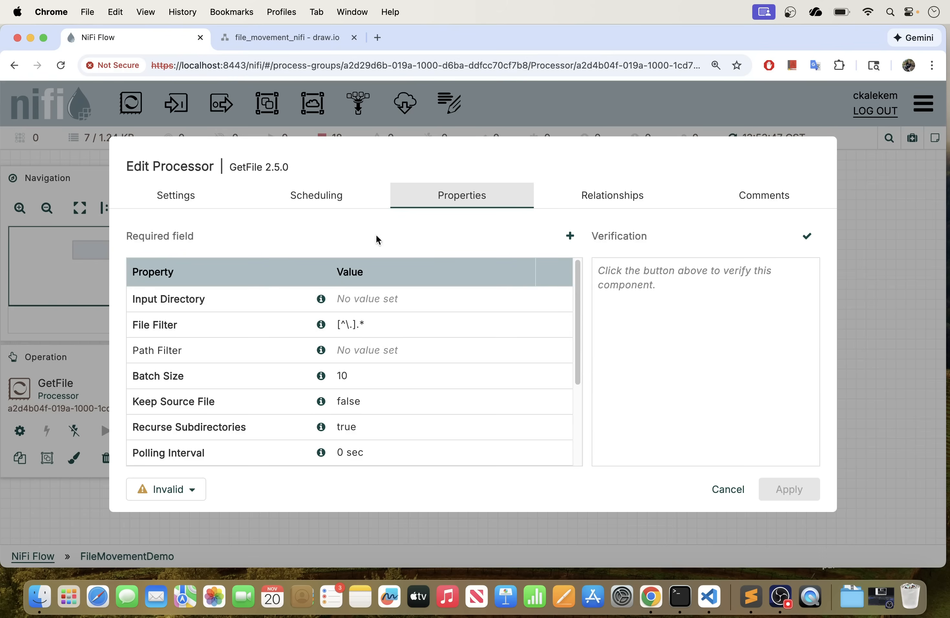
scroll(278, 341, "down", 3)
scroll(277, 336, "up", 3)
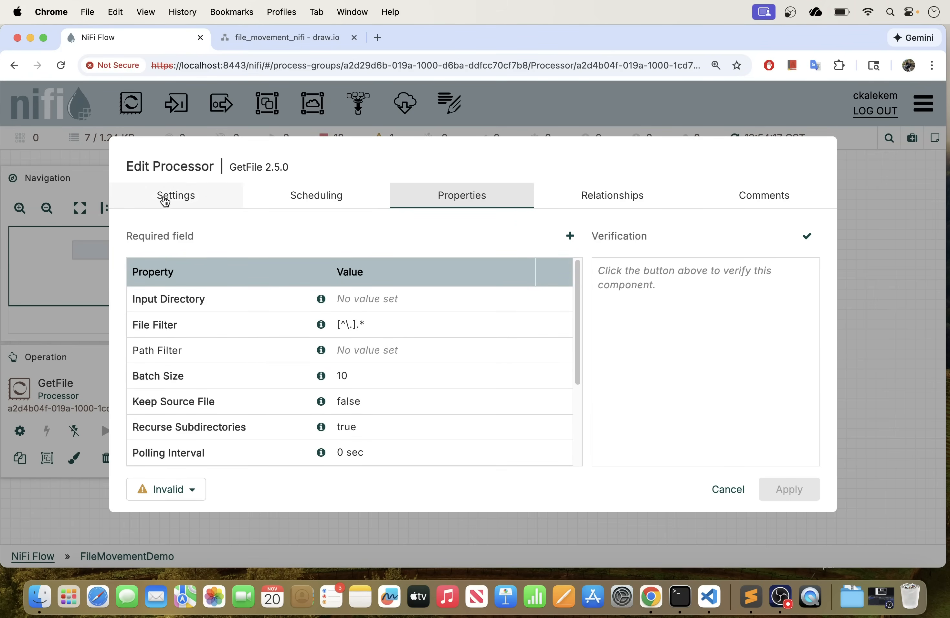
left_click(177, 200)
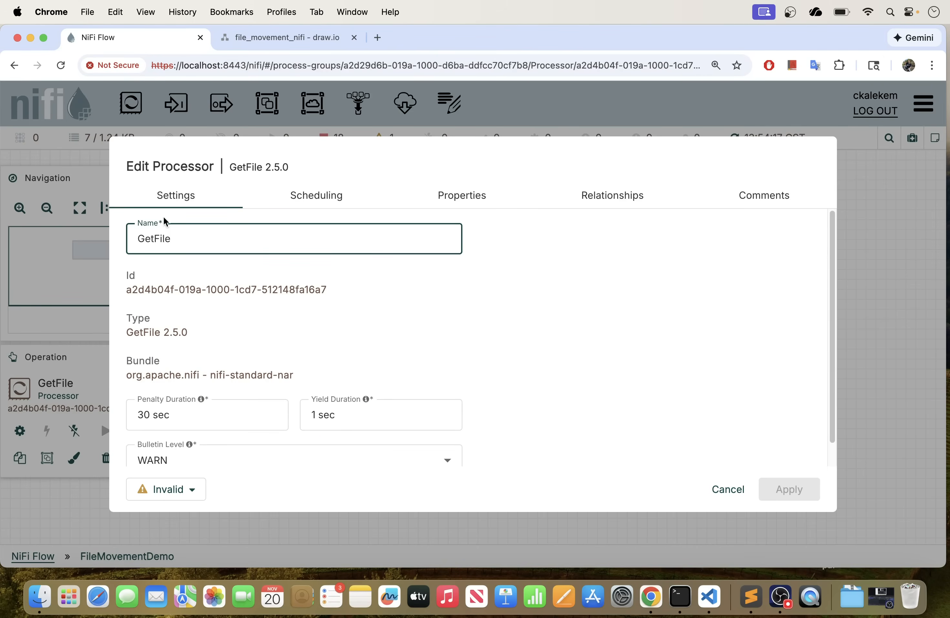
left_click(302, 209)
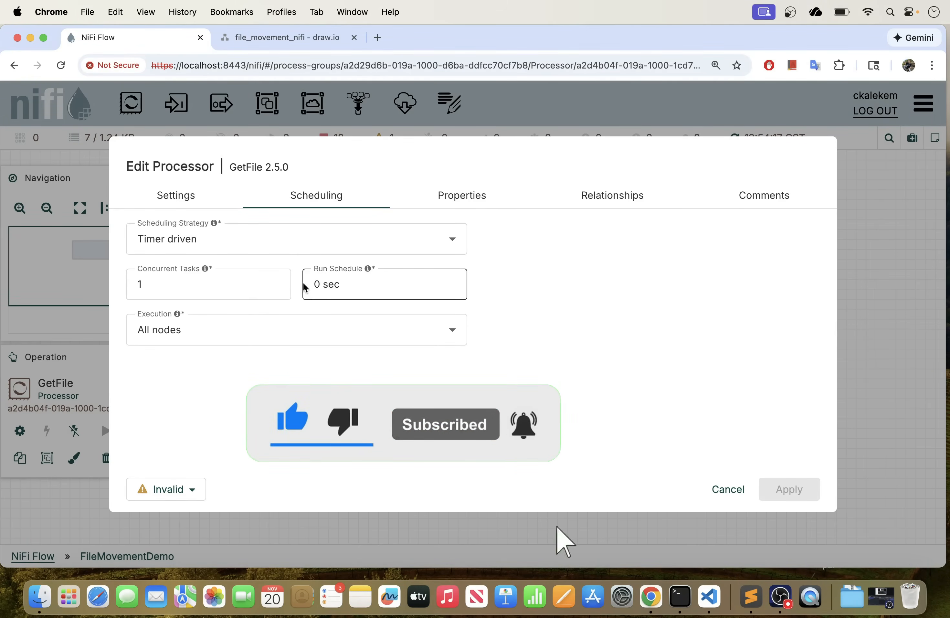
left_click(321, 285)
key("BackSpace")
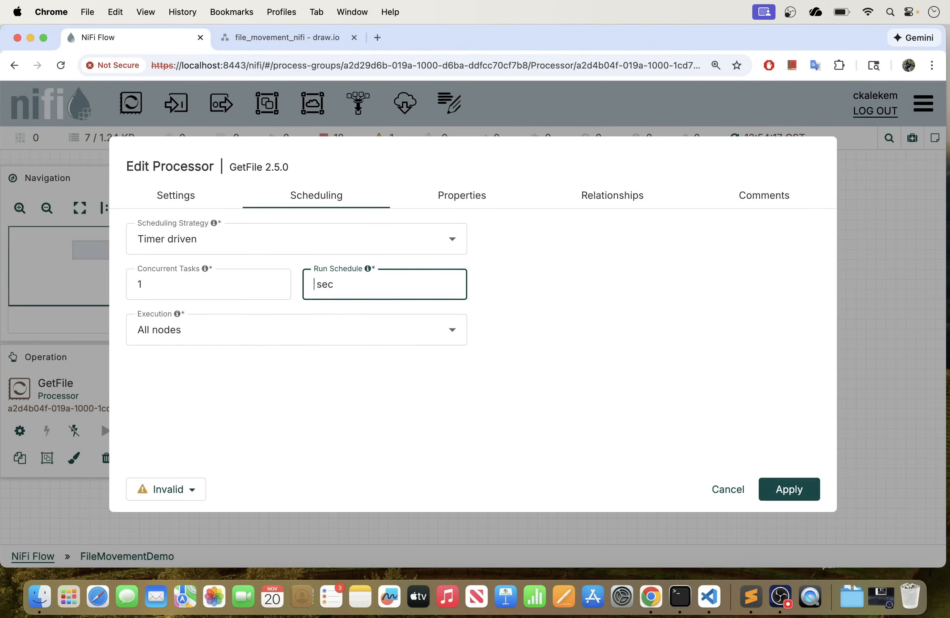
type("30")
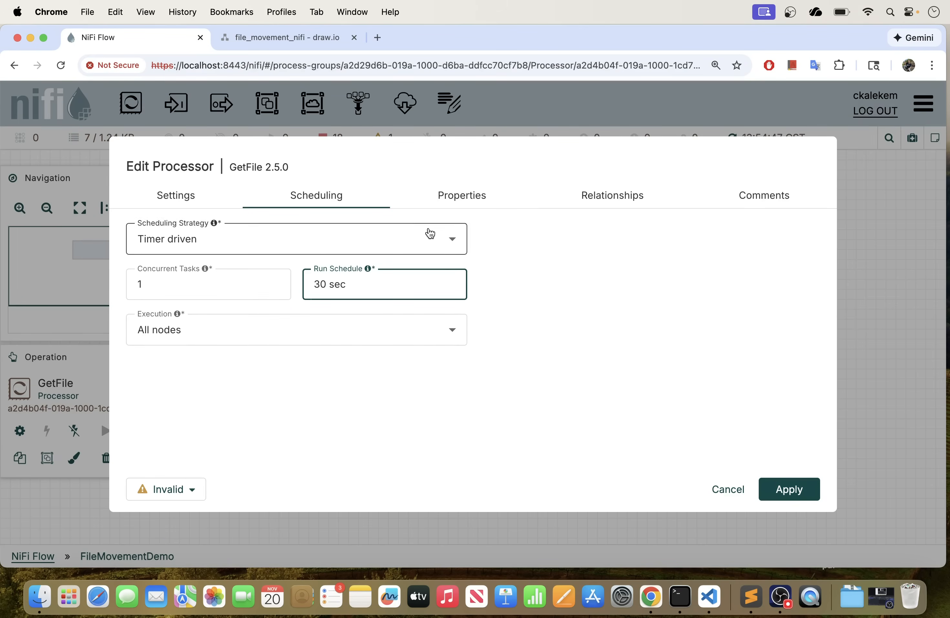
Step: Open GetFile's Input Directory property for editing, then switch to Finder and select the incoming folder inside the home nifi folder
left_click(458, 206)
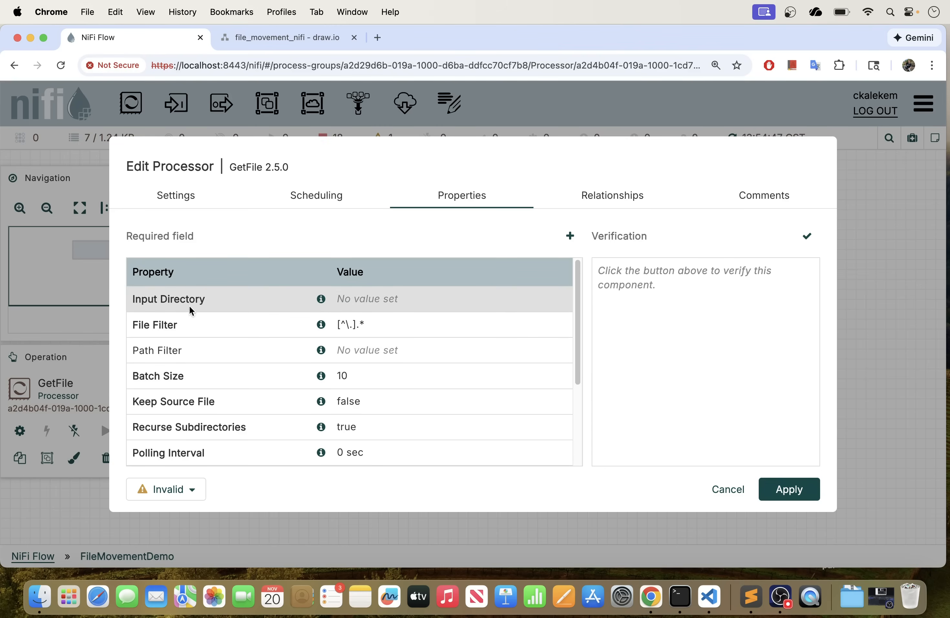
left_click(372, 305)
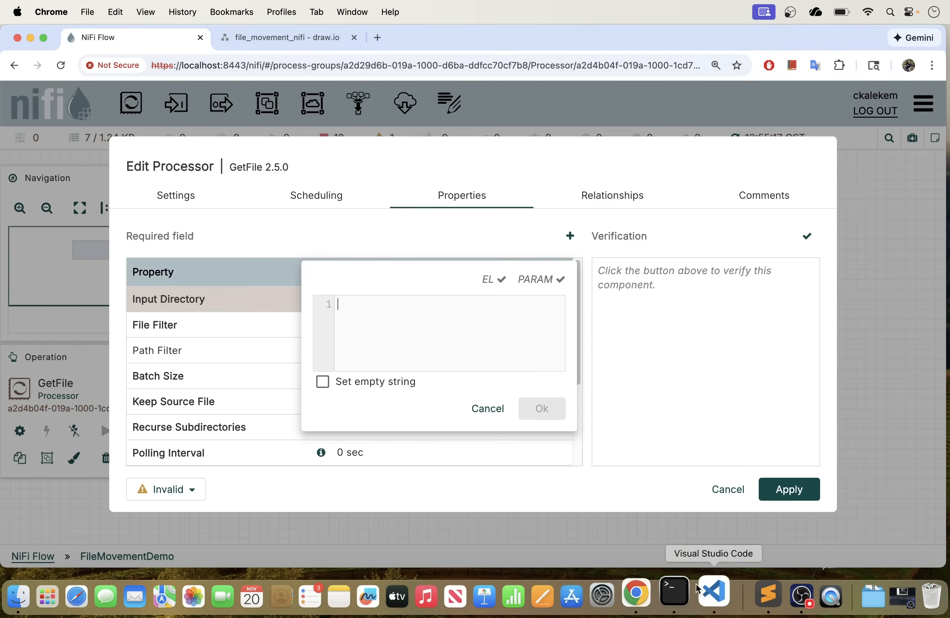
left_click(49, 614)
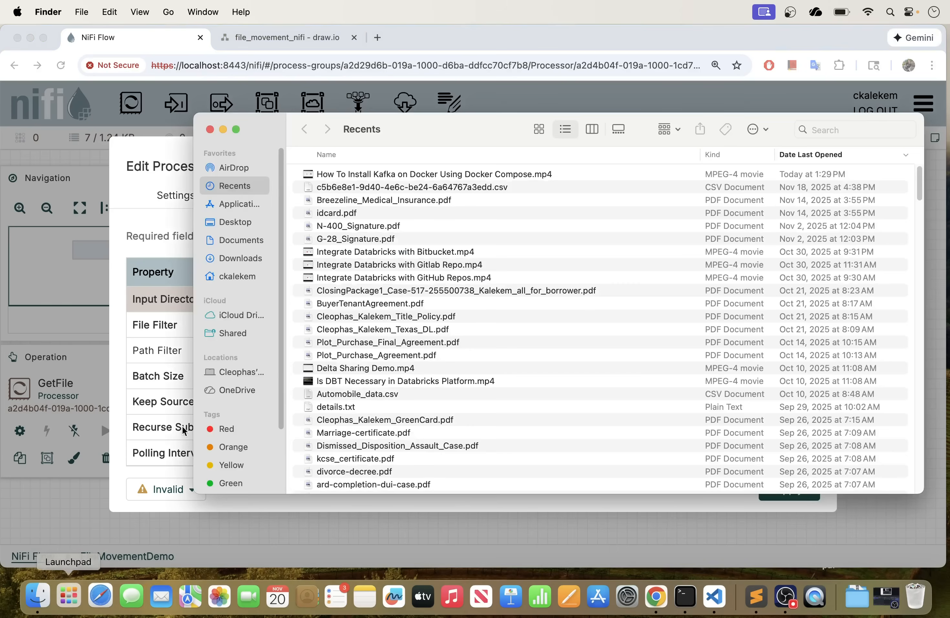
left_click(240, 276)
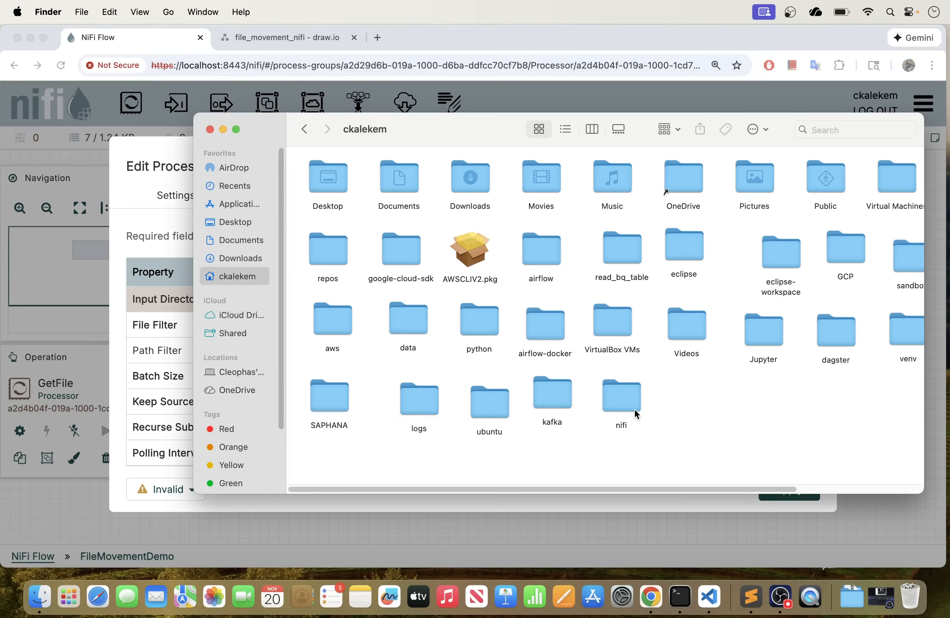
double_click(621, 398)
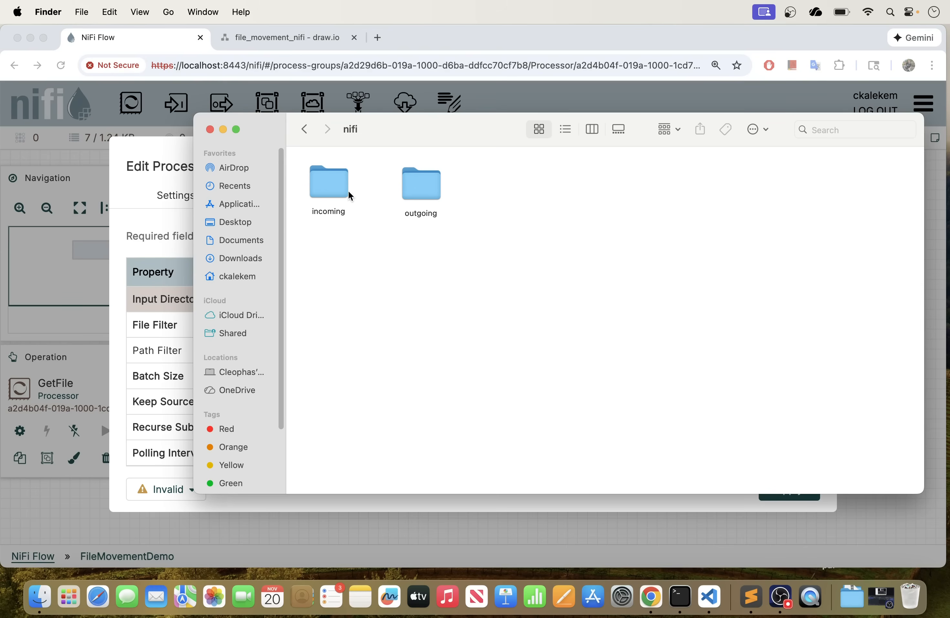
left_click(339, 190)
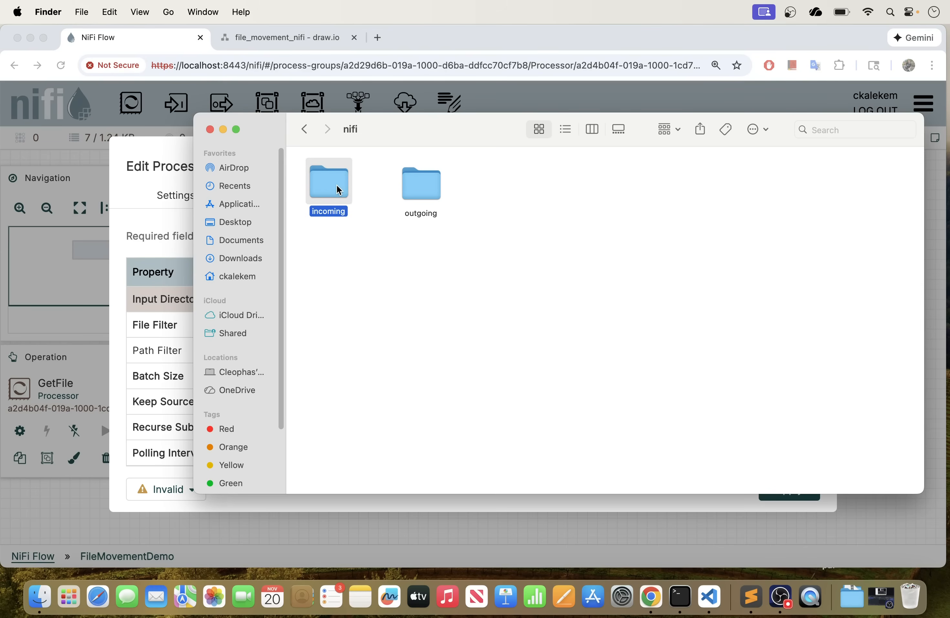
Step: Open a full-screen terminal at the incoming folder, run pwd to print its path, and enlarge the text
right_click(339, 190)
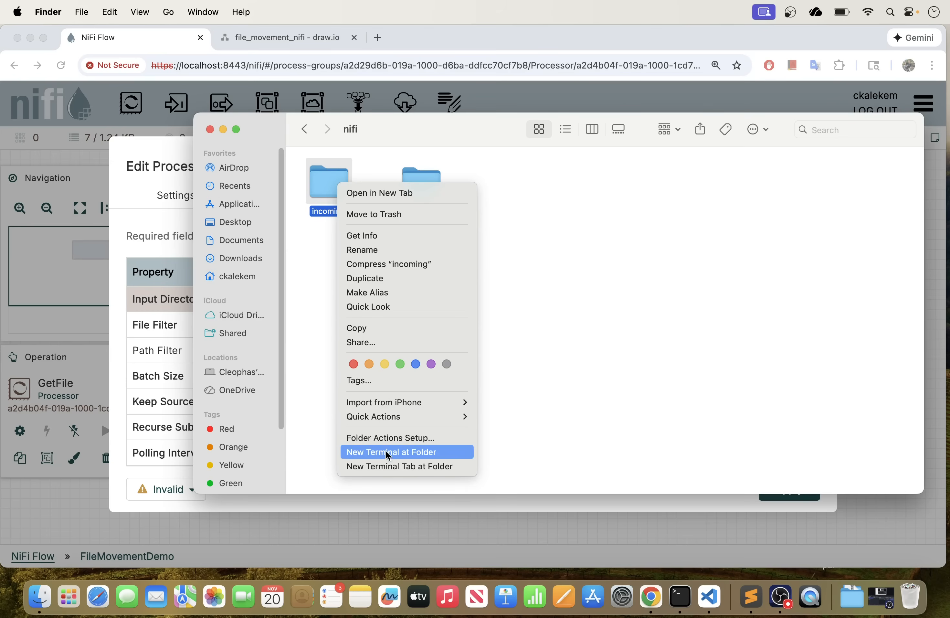
left_click(400, 466)
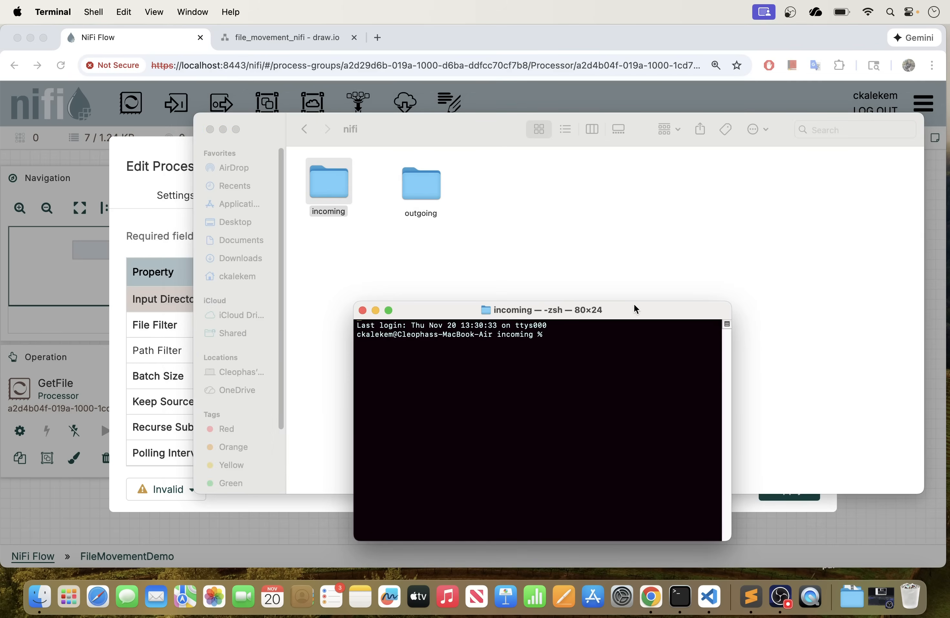
left_click(389, 310)
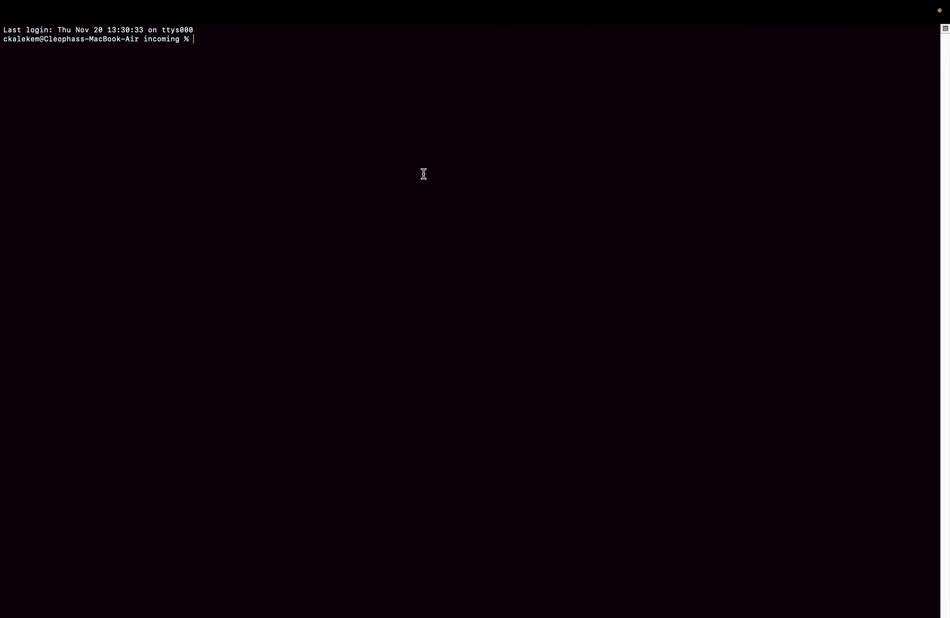
type("wp")
type("d")
key("Return")
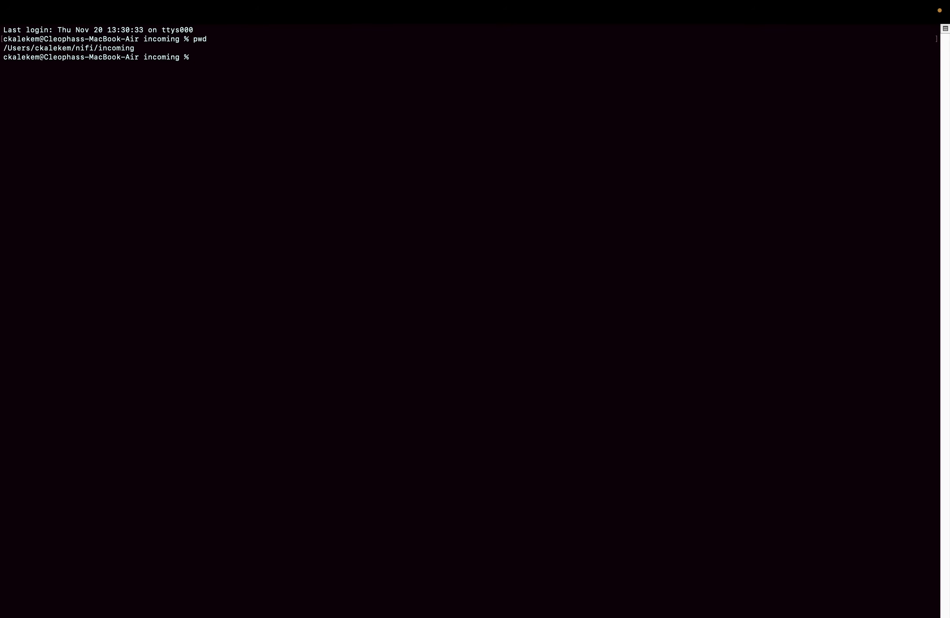
key("super+plus")
key("super+plus")
key("super+plus")
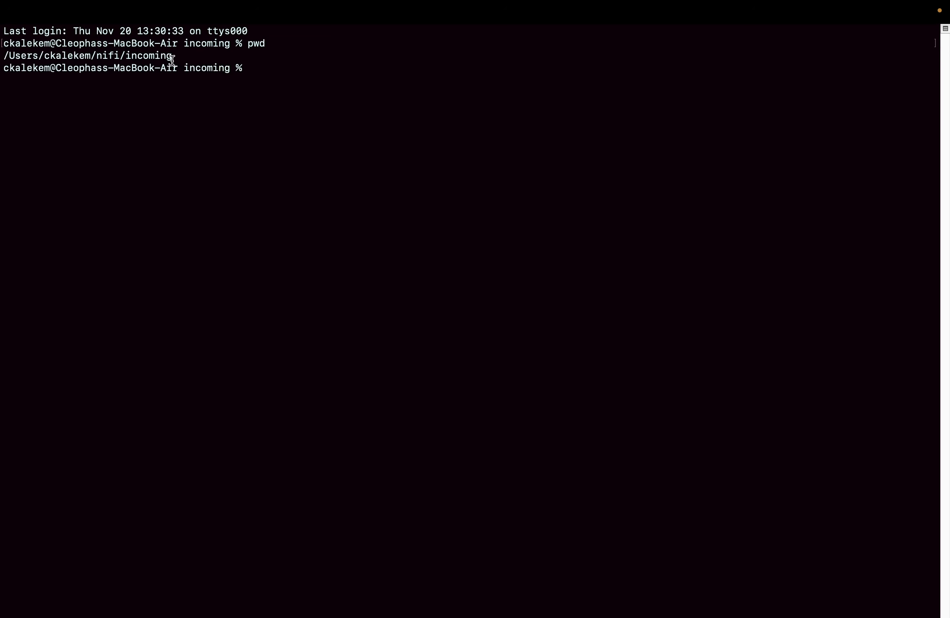
Step: Copy the incoming folder's full path from the pwd output and return the terminal to a normal window
left_click_drag(172, 56, 2, 52)
right_click(32, 53)
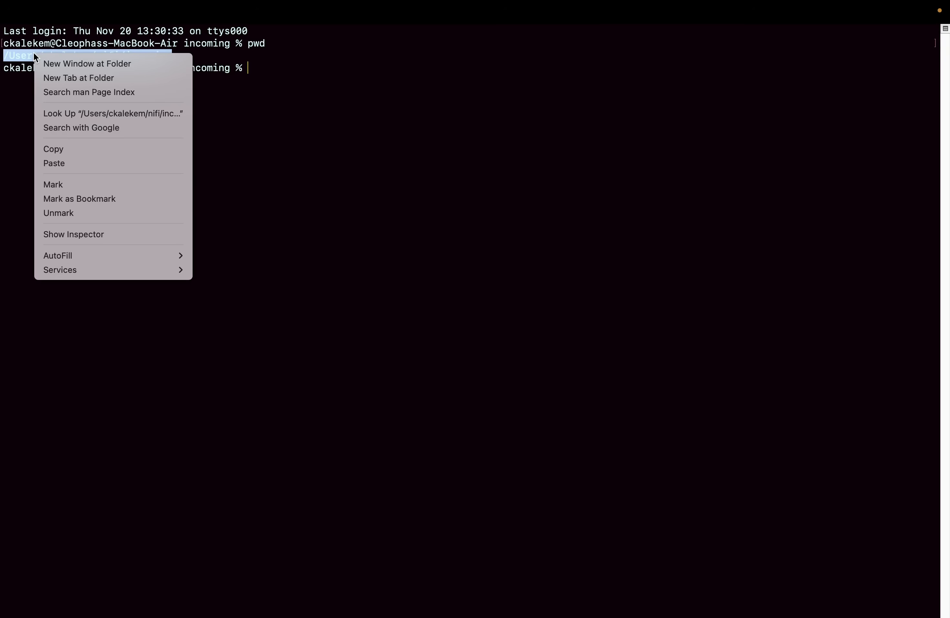
left_click(59, 149)
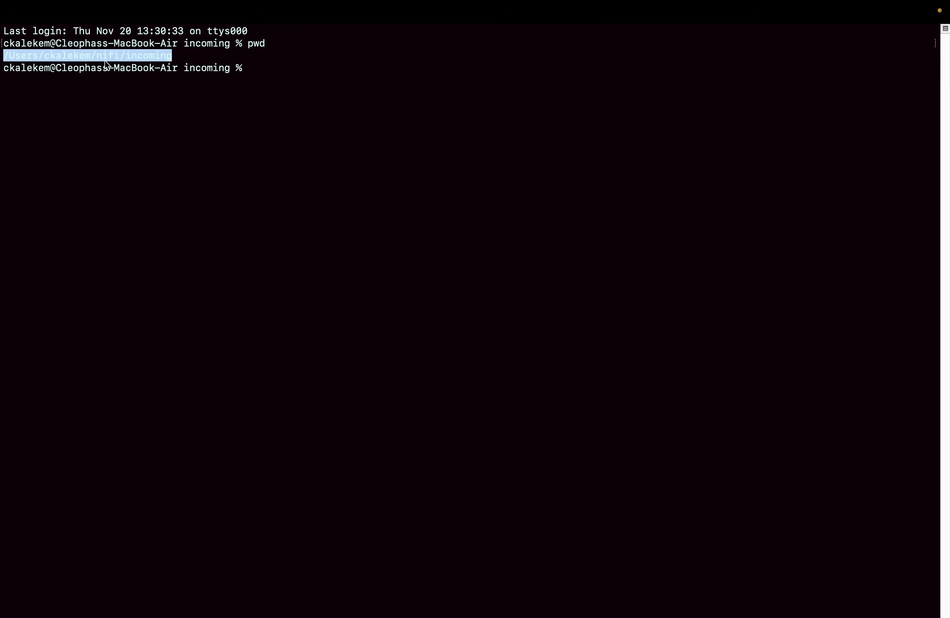
mouse_move(429, 4)
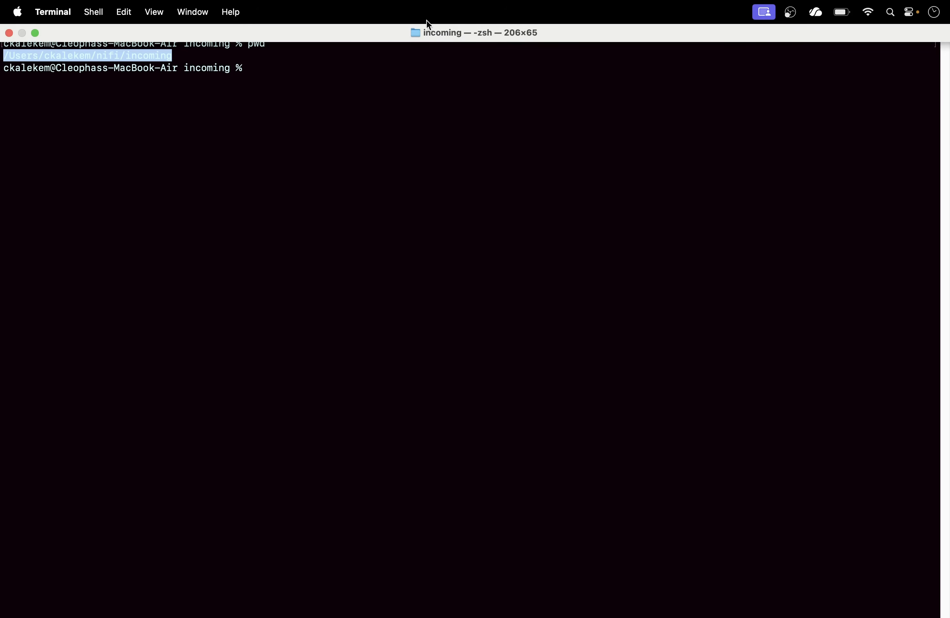
left_click(35, 33)
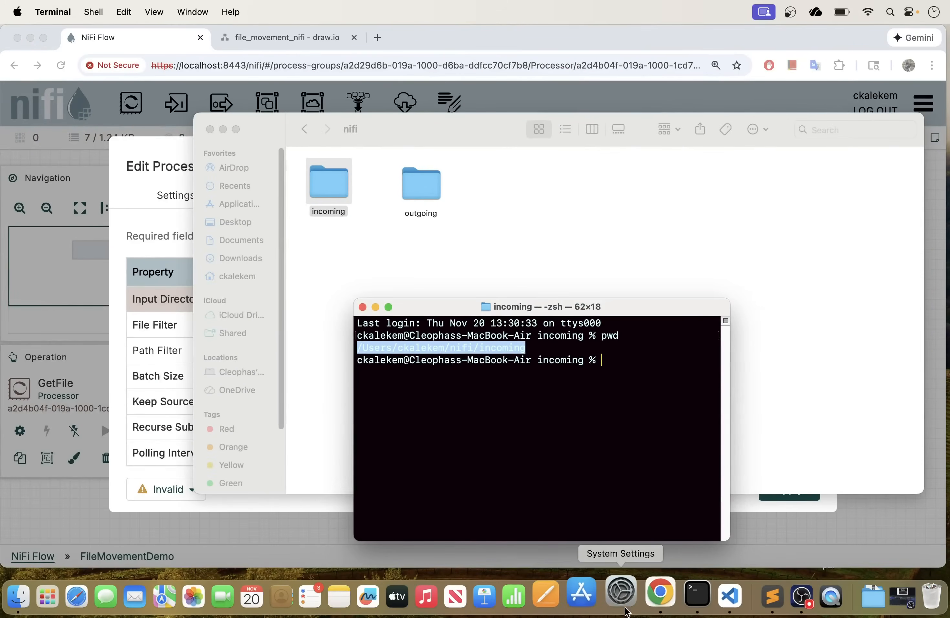
Step: Return to the NiFi flow in Chrome and set GetFile's Input Directory to the copied incoming folder path with a trailing slash
left_click(266, 41)
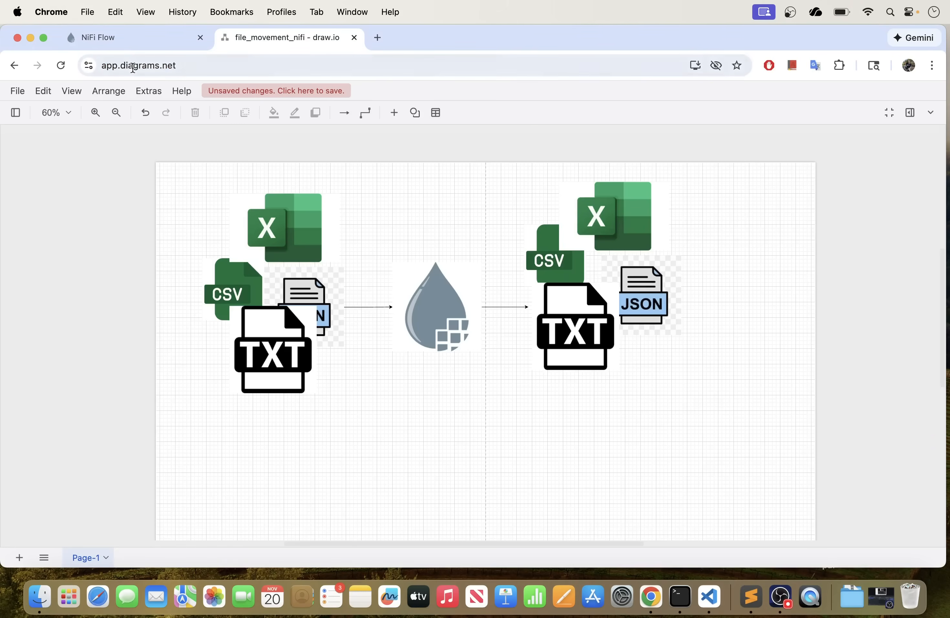
left_click(133, 42)
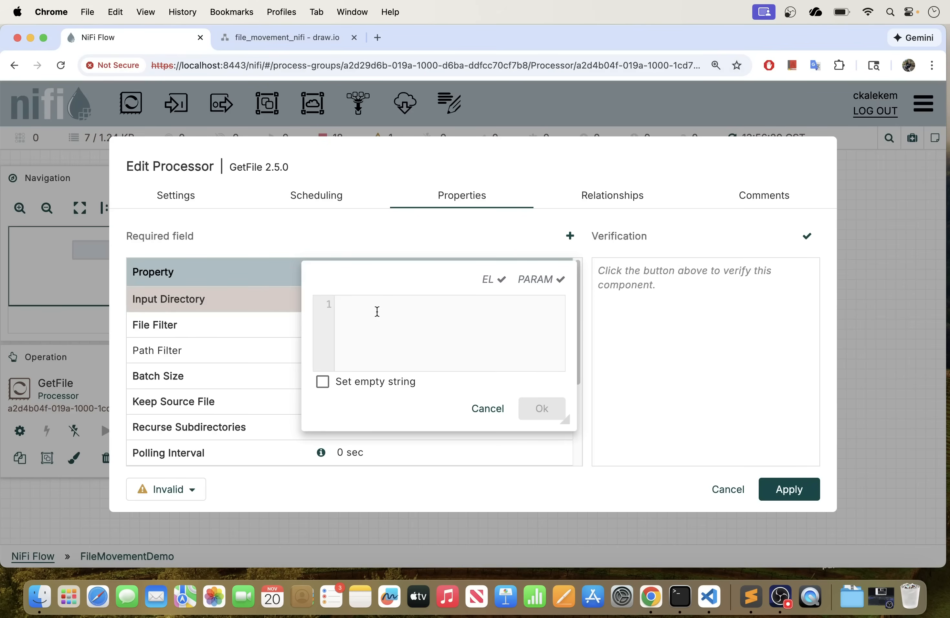
key("super+v")
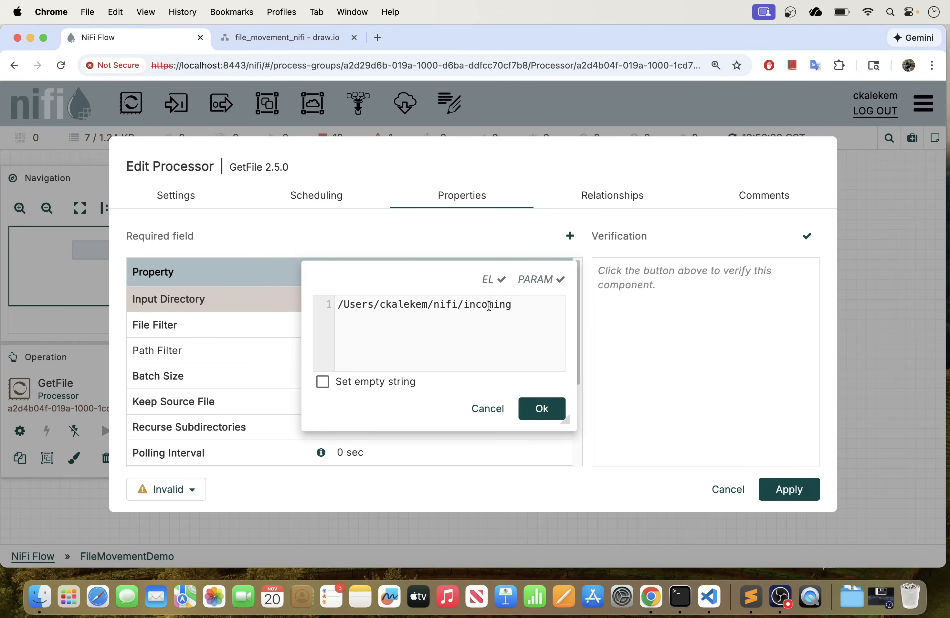
type("/")
left_click(546, 406)
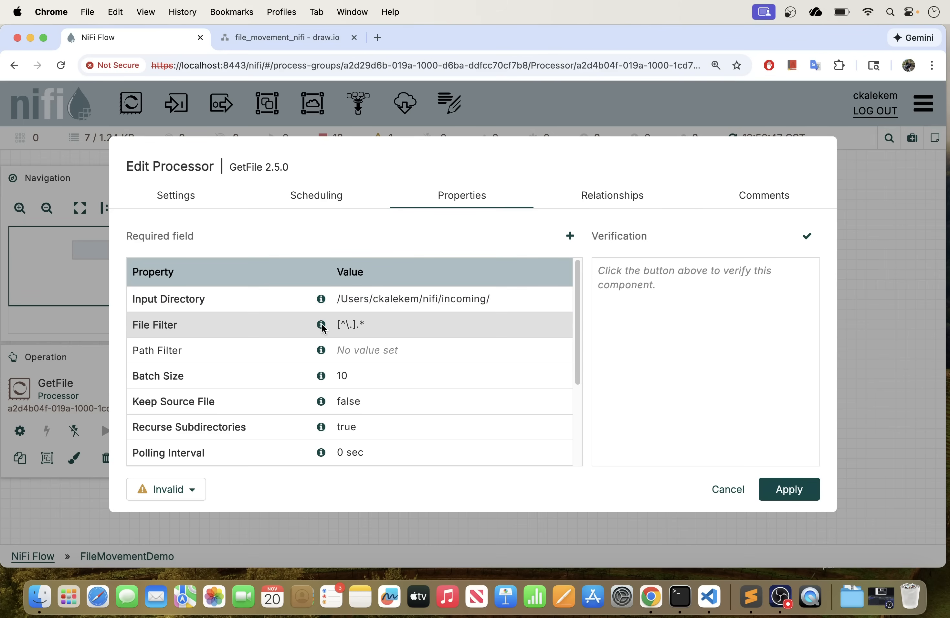
Step: Check GetFile's File Filter, then switch Keep Source File to true and back to false and confirm it
mouse_move(324, 329)
left_click(412, 312)
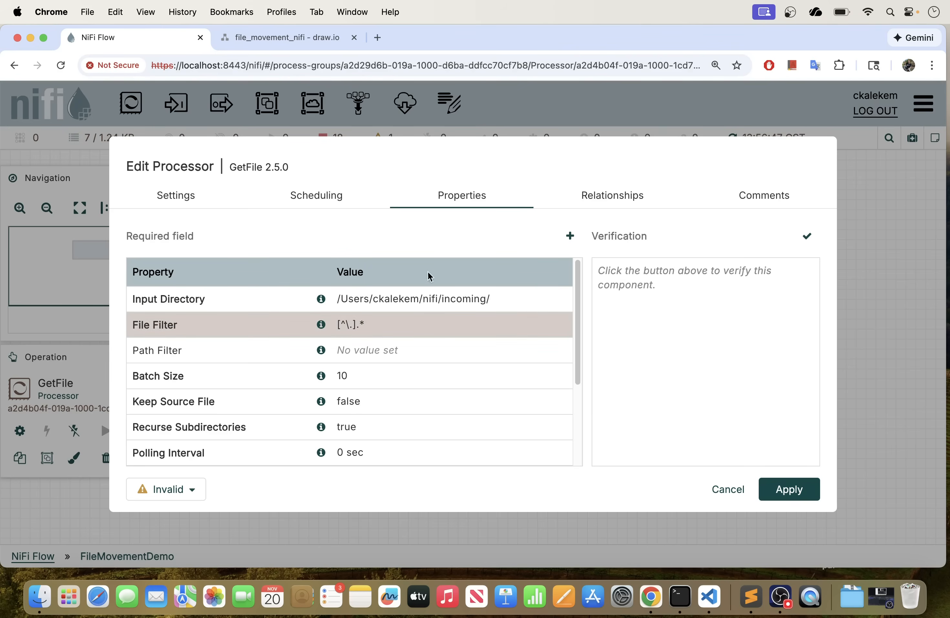
scroll(375, 357, "down", 1)
scroll(377, 357, "down", 2)
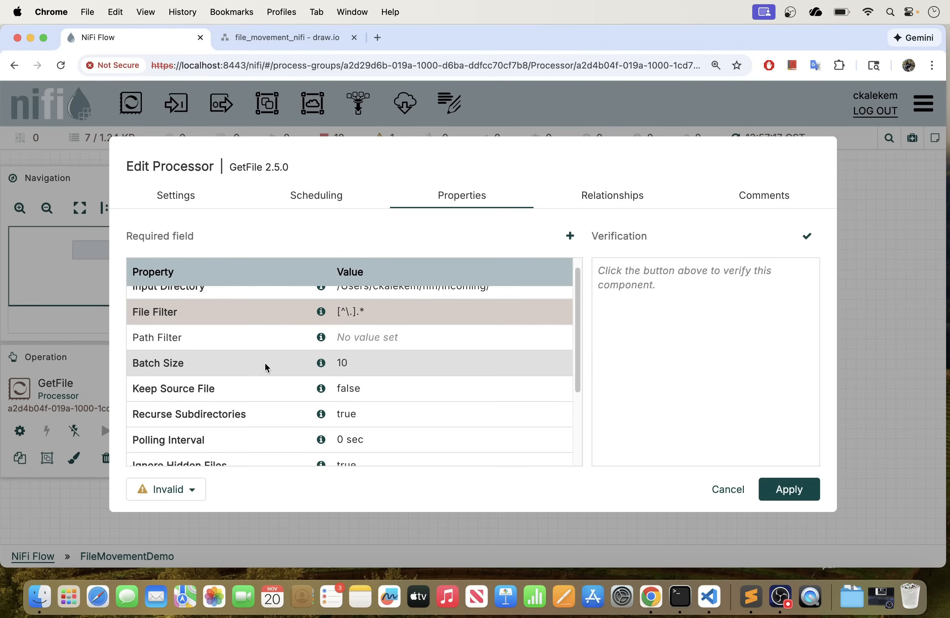
scroll(264, 363, "down", 3)
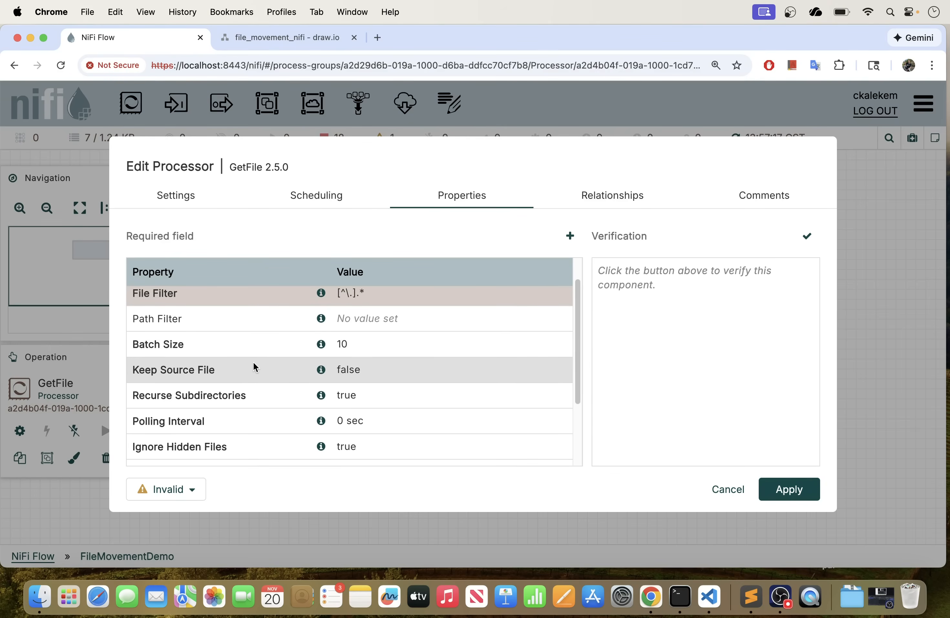
scroll(253, 361, "down", 2)
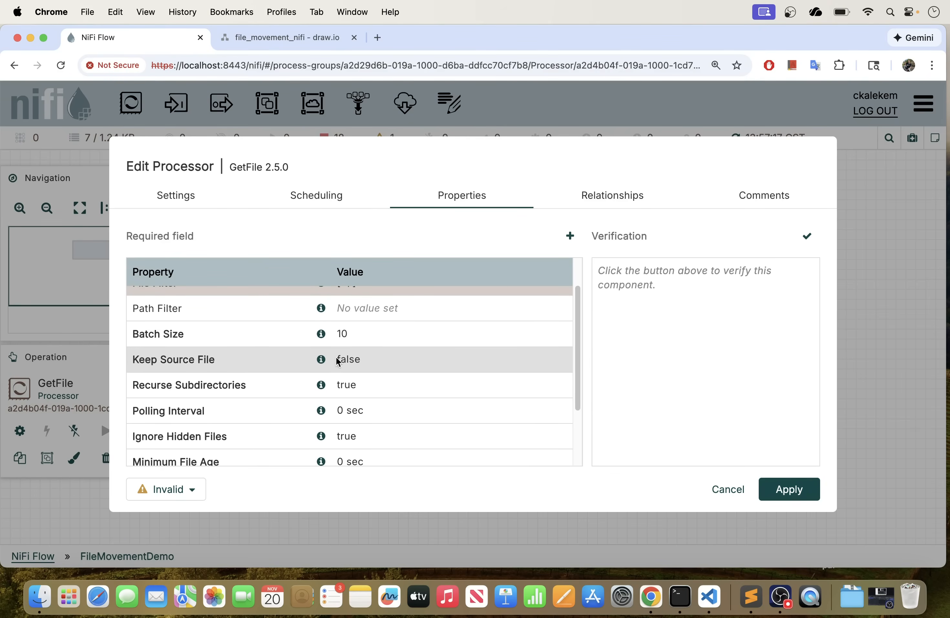
left_click(371, 363)
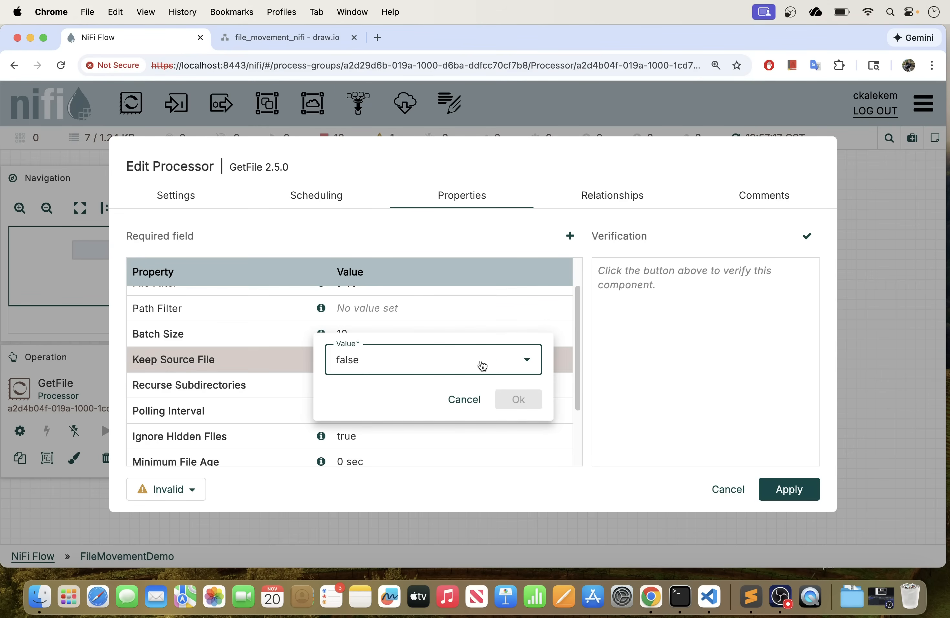
left_click(507, 358)
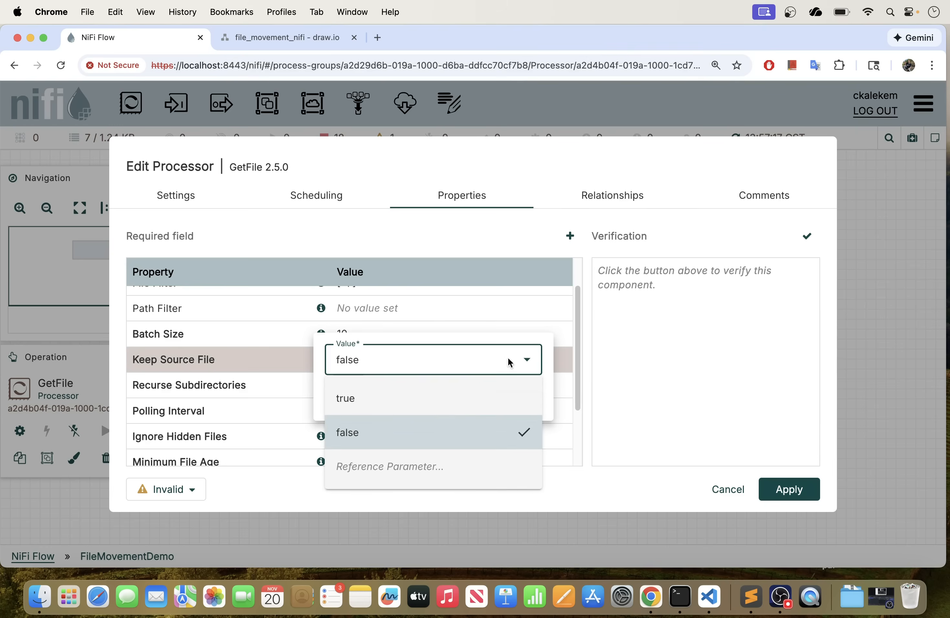
left_click(367, 398)
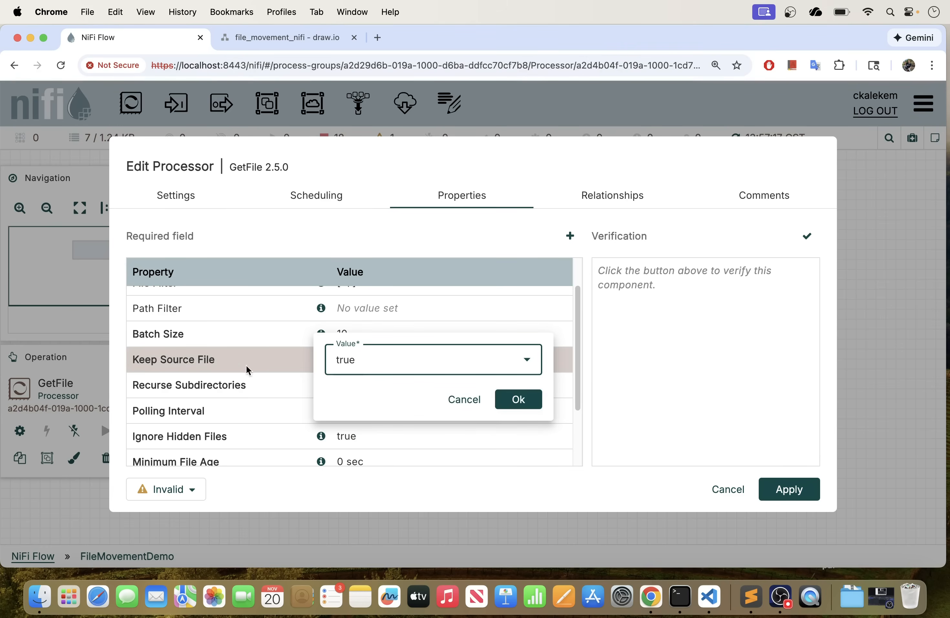
left_click(457, 366)
left_click(371, 429)
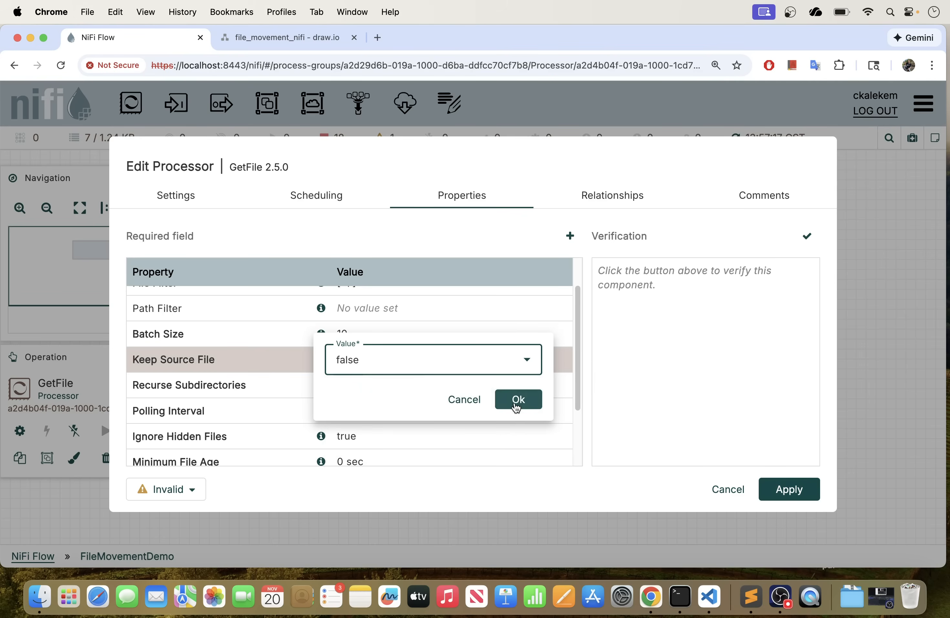
left_click(518, 400)
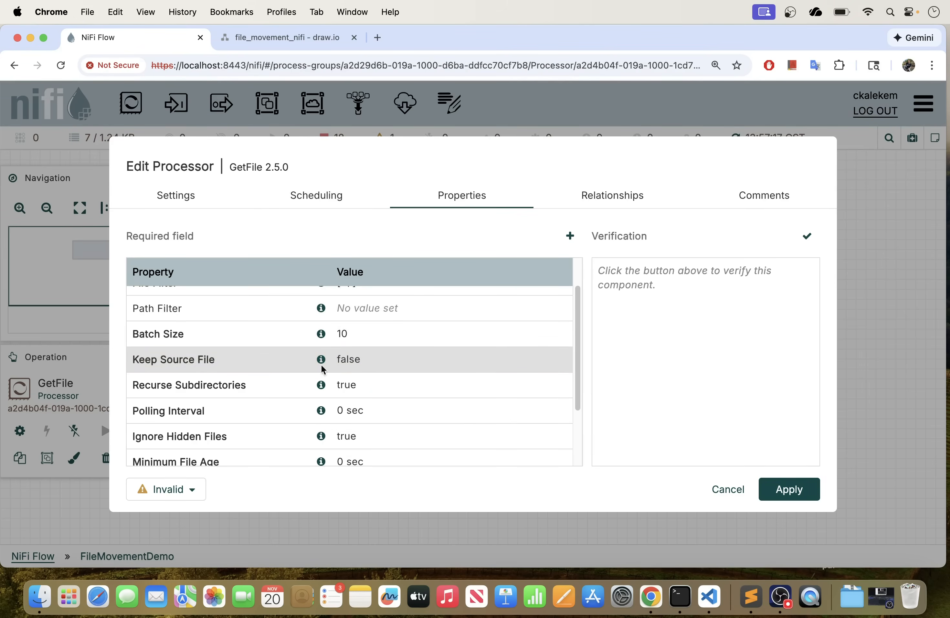
Step: Look through the remaining GetFile properties, apply the configuration, and move the processor slightly up the canvas
left_click(288, 365)
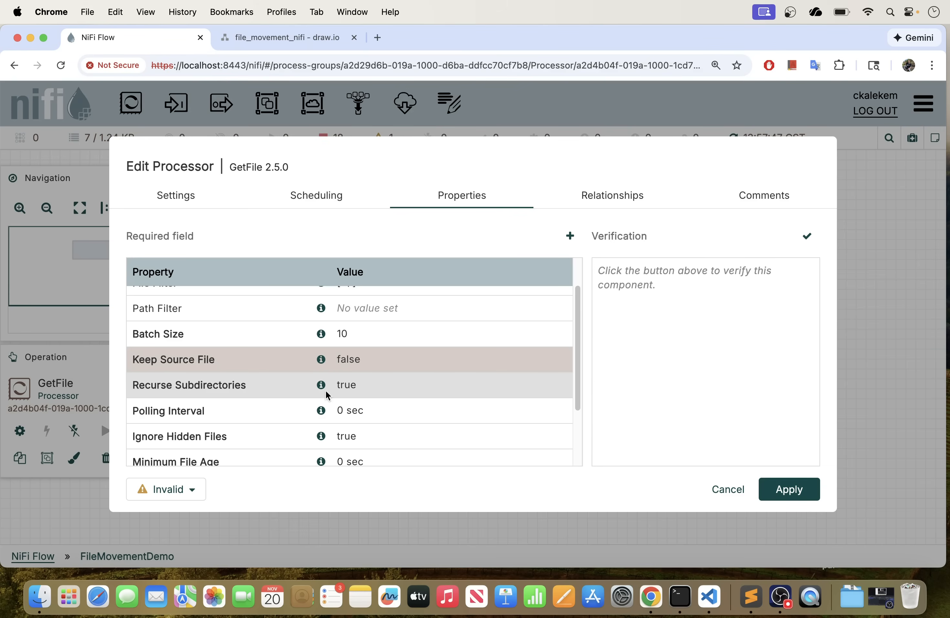
scroll(279, 382, "down", 1)
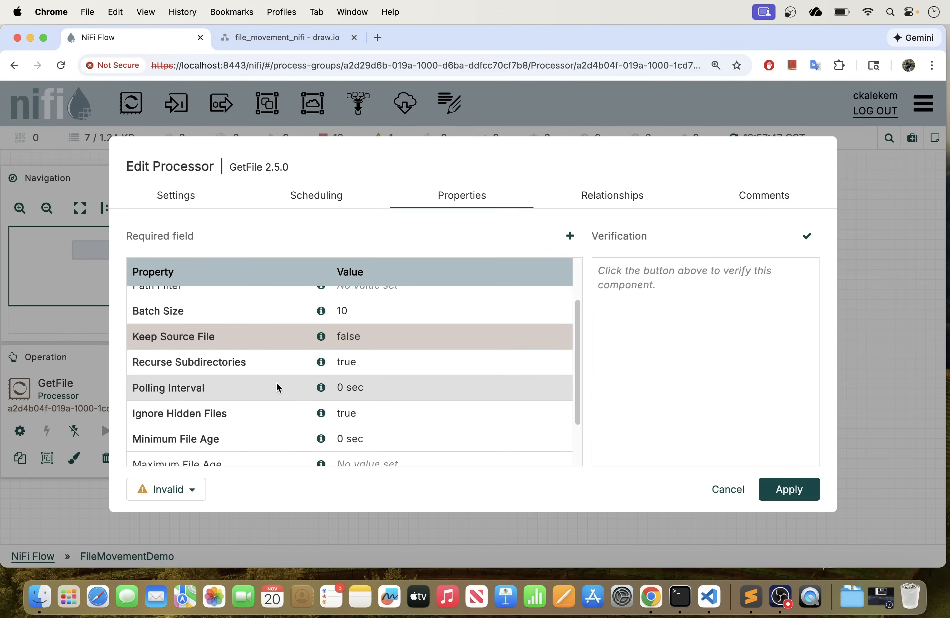
scroll(321, 385, "down", 3)
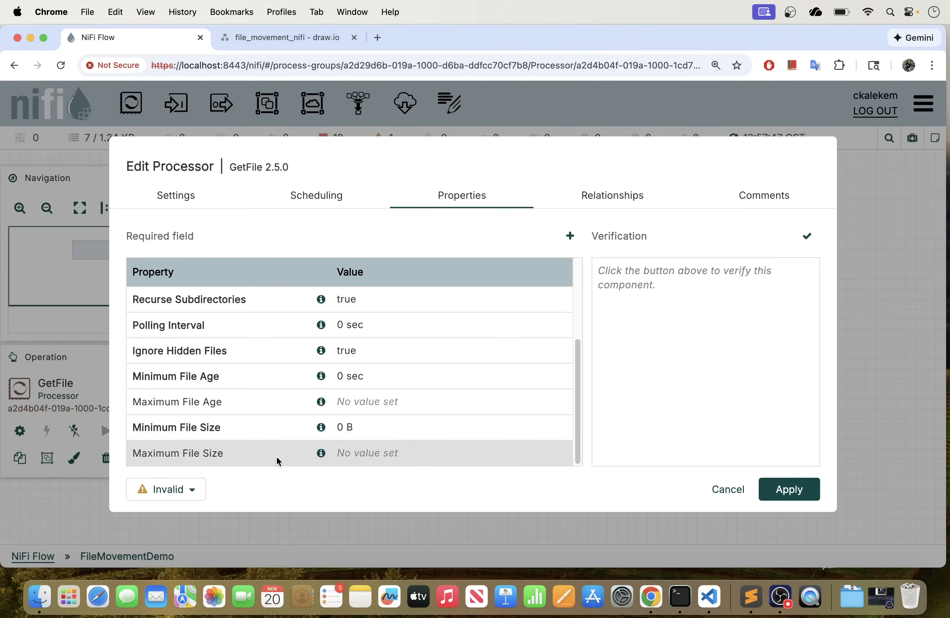
left_click(789, 491)
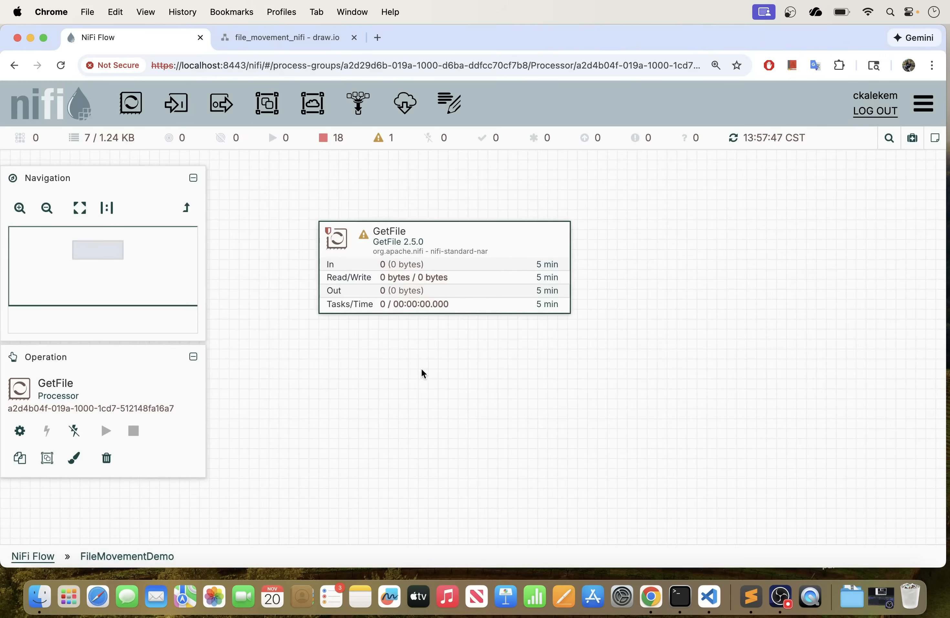
left_click_drag(487, 284, 493, 262)
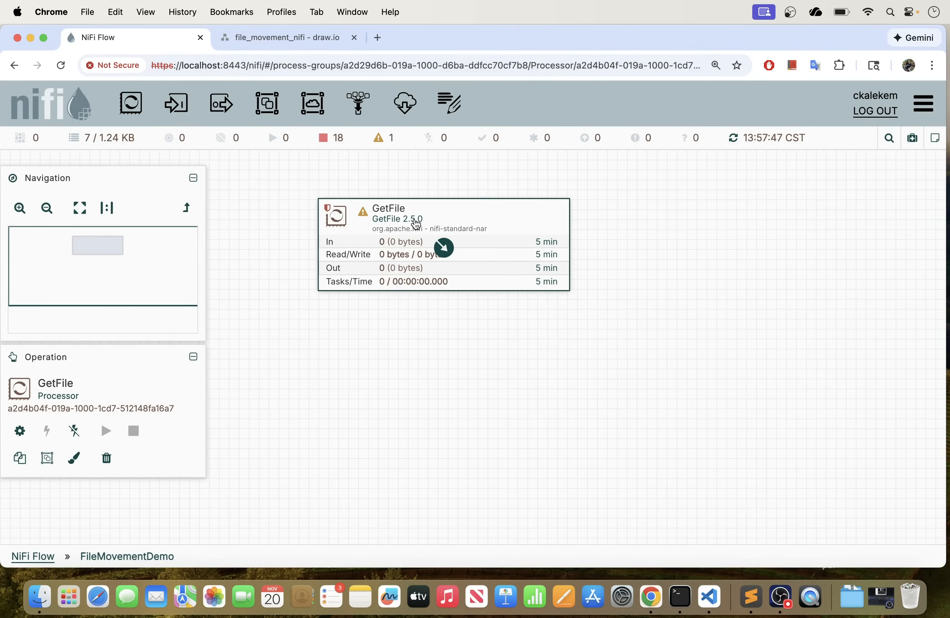
Step: Check GetFile's validation warning, view its relationships and comments, and close the configuration without changes
mouse_move(368, 216)
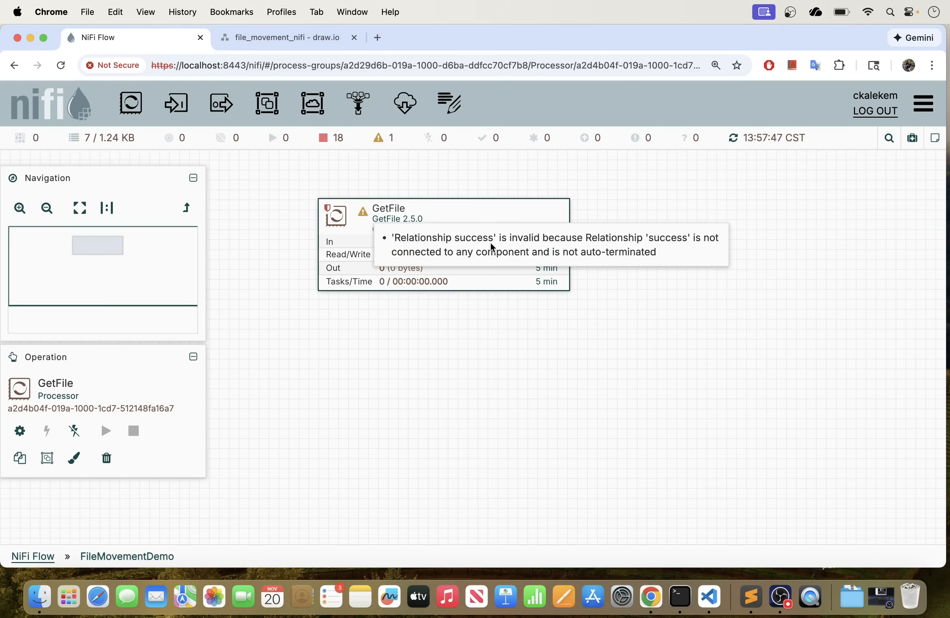
right_click(449, 216)
left_click(480, 229)
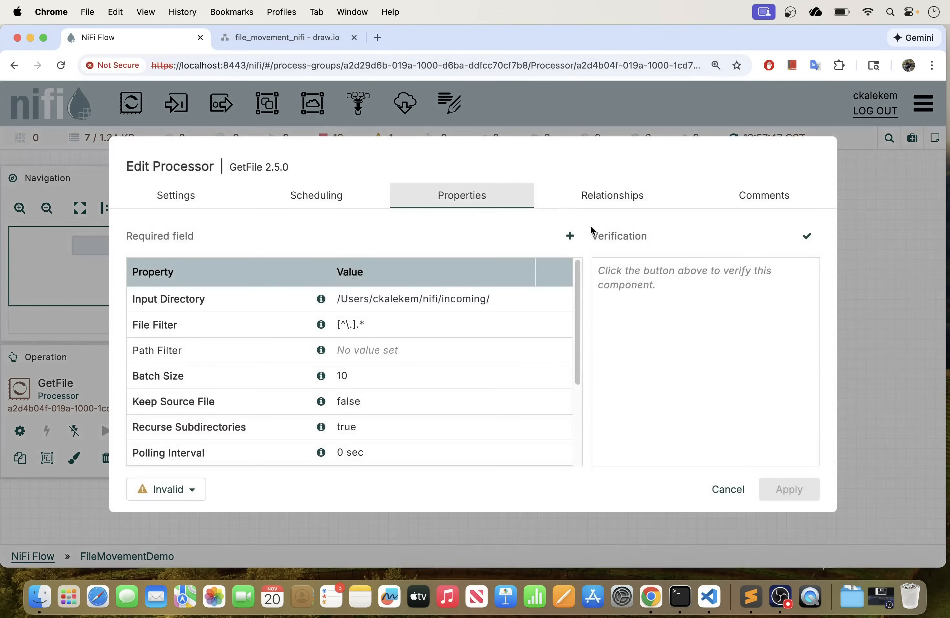
left_click(614, 203)
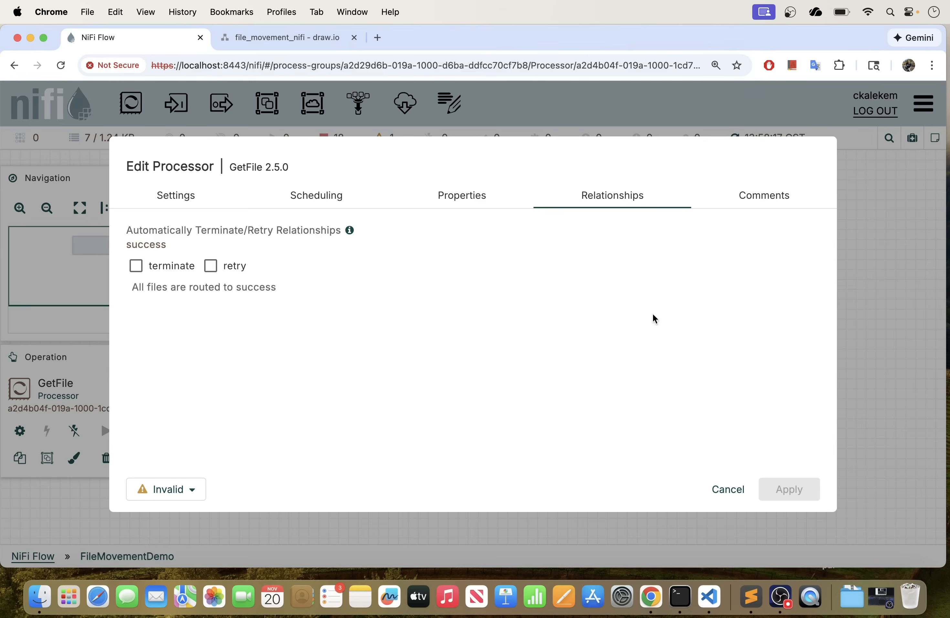
left_click(760, 202)
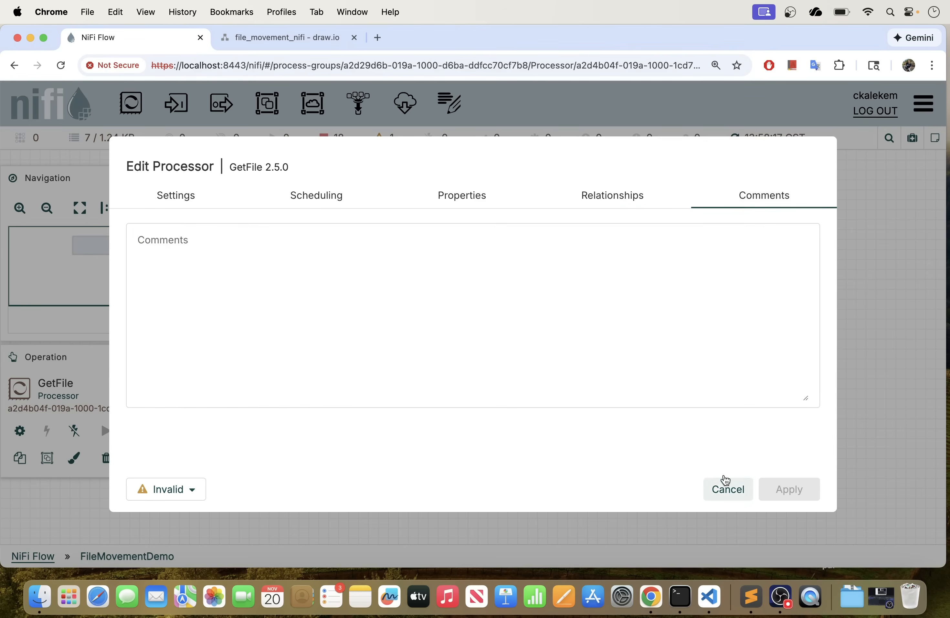
left_click(719, 488)
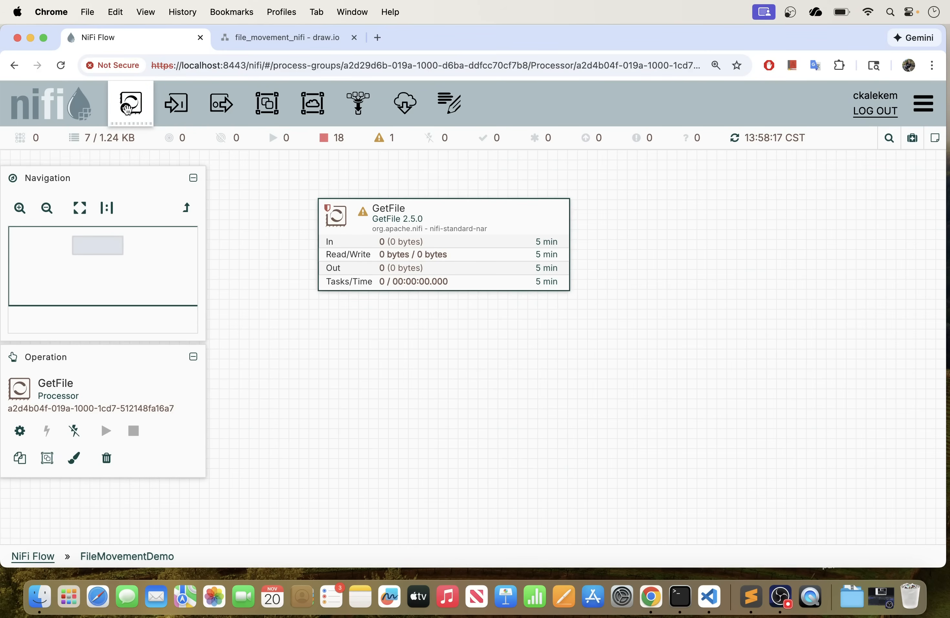
Step: Add a PutFile processor to the canvas and place it below GetFile
left_click_drag(131, 103, 445, 405)
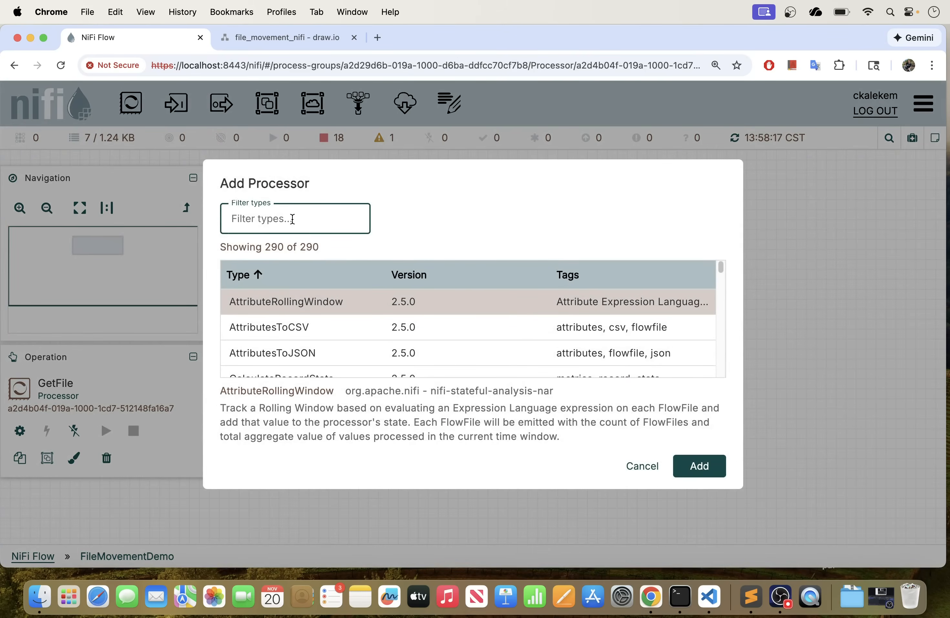
type("putf")
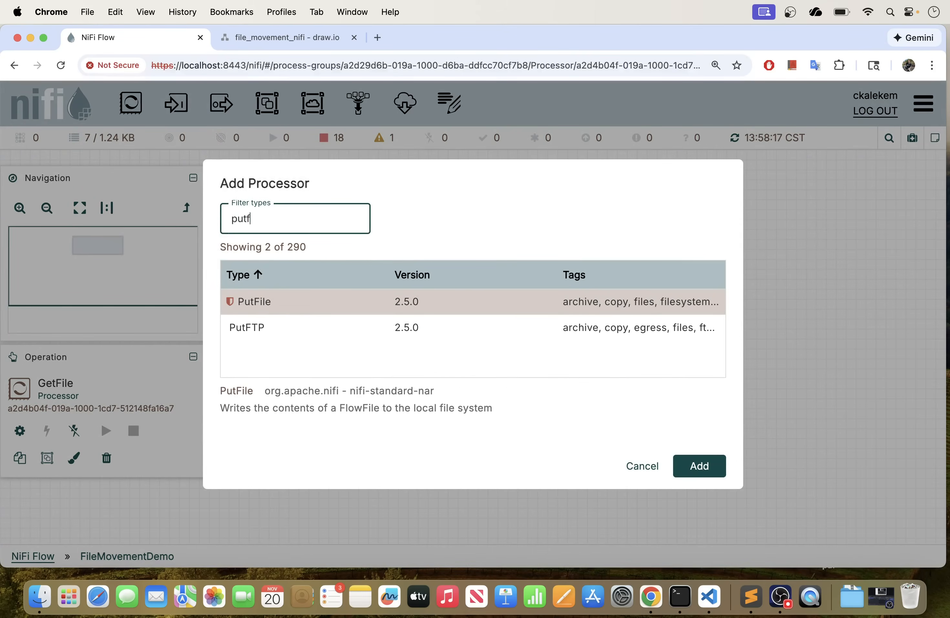
double_click(253, 302)
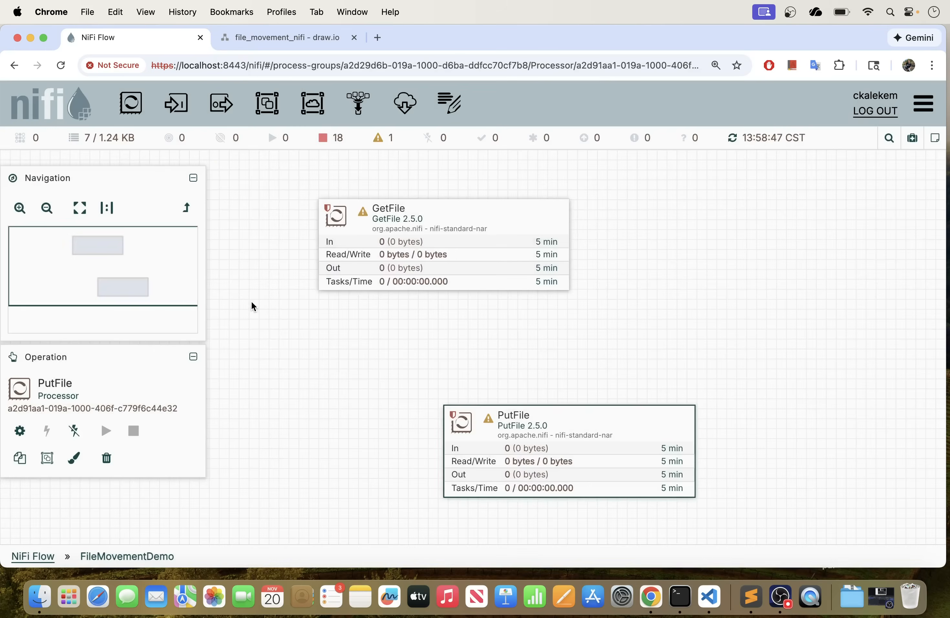
left_click_drag(583, 435, 467, 414)
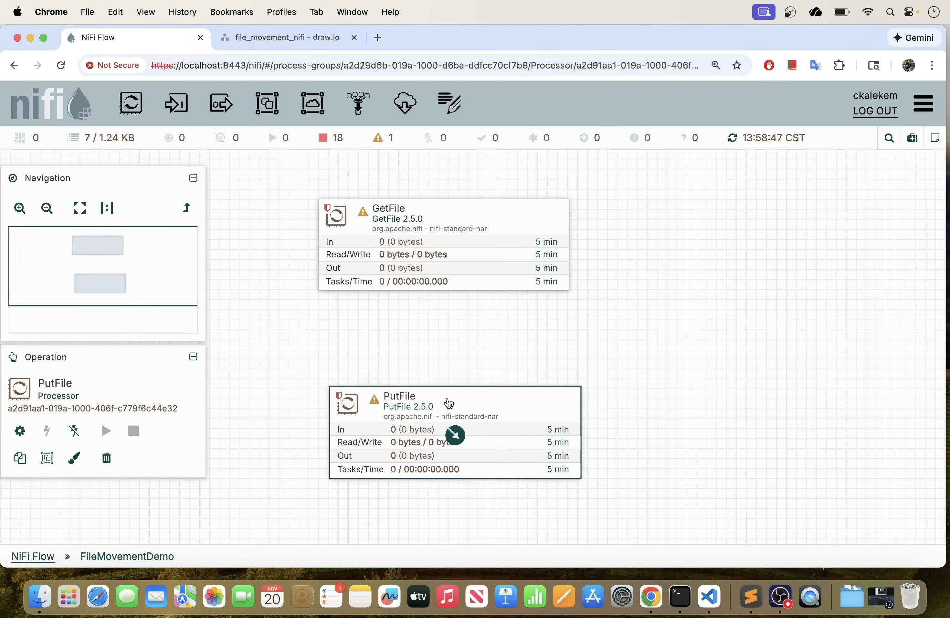
Step: Review PutFile's general settings and scheduling, and close its configuration without changes
double_click(450, 403)
left_click(175, 195)
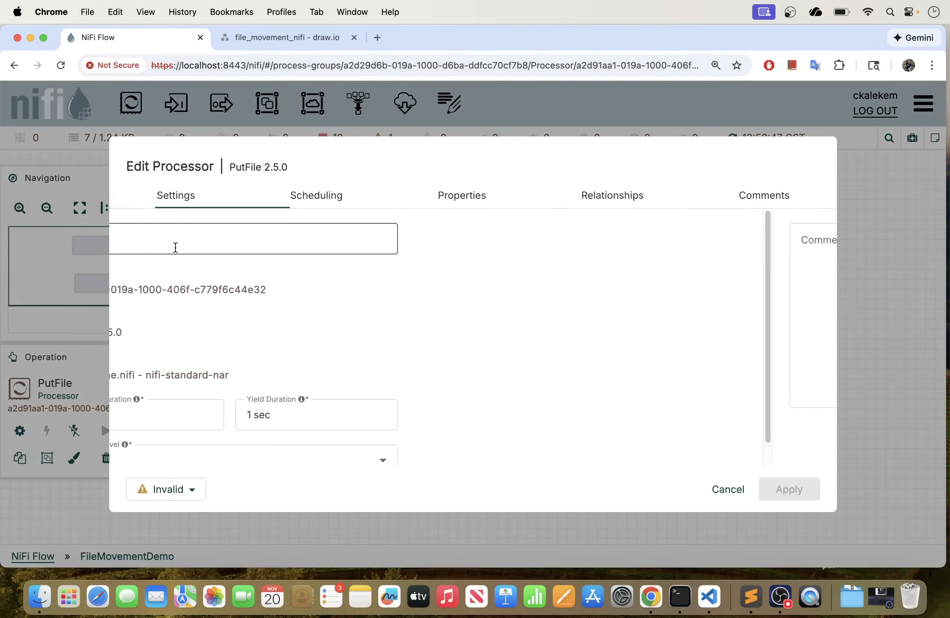
left_click(177, 237)
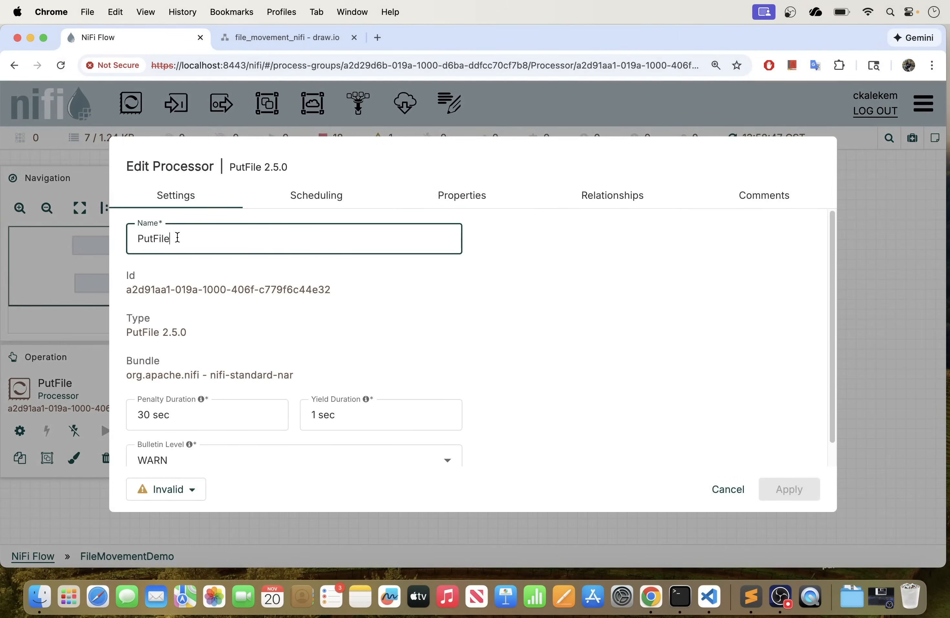
left_click(316, 197)
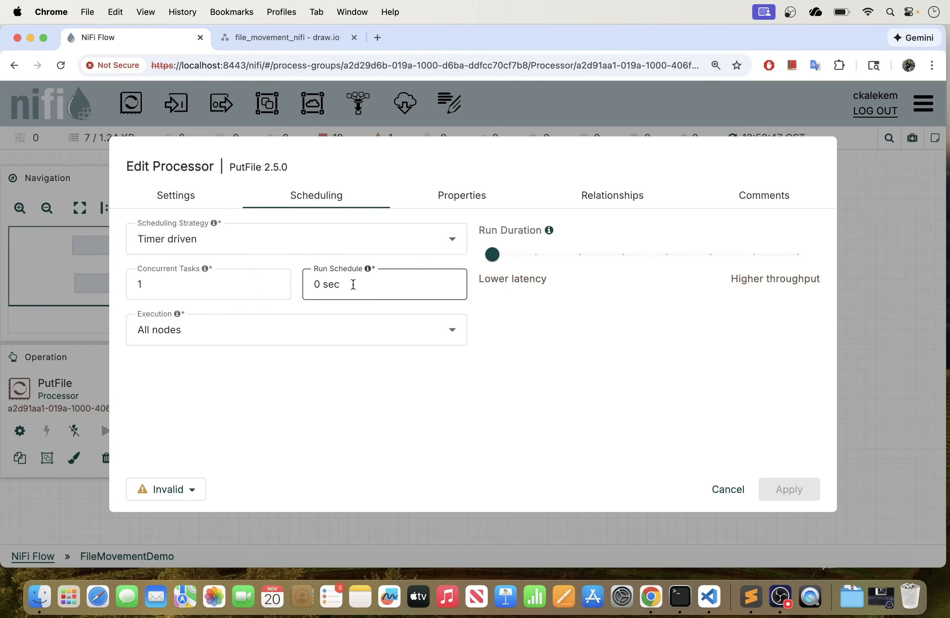
left_click(178, 201)
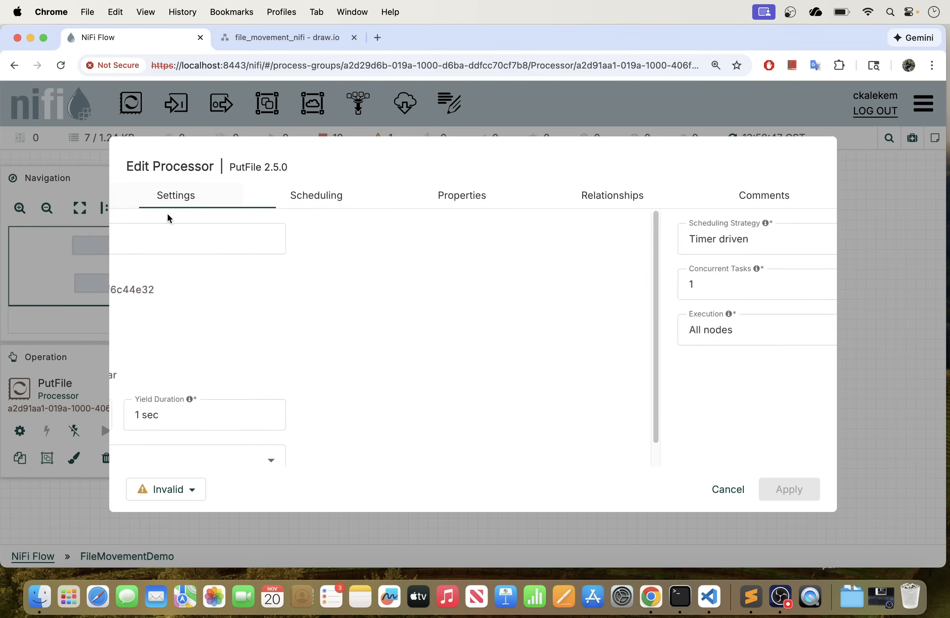
left_click(727, 490)
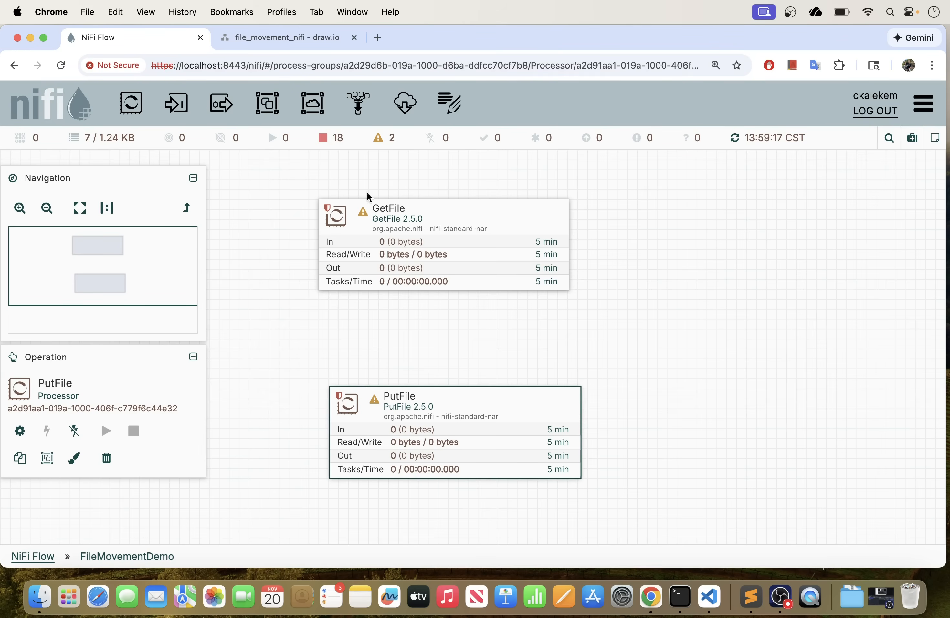
Step: Open the PutFile processor's configuration and bring up its properties
double_click(461, 417)
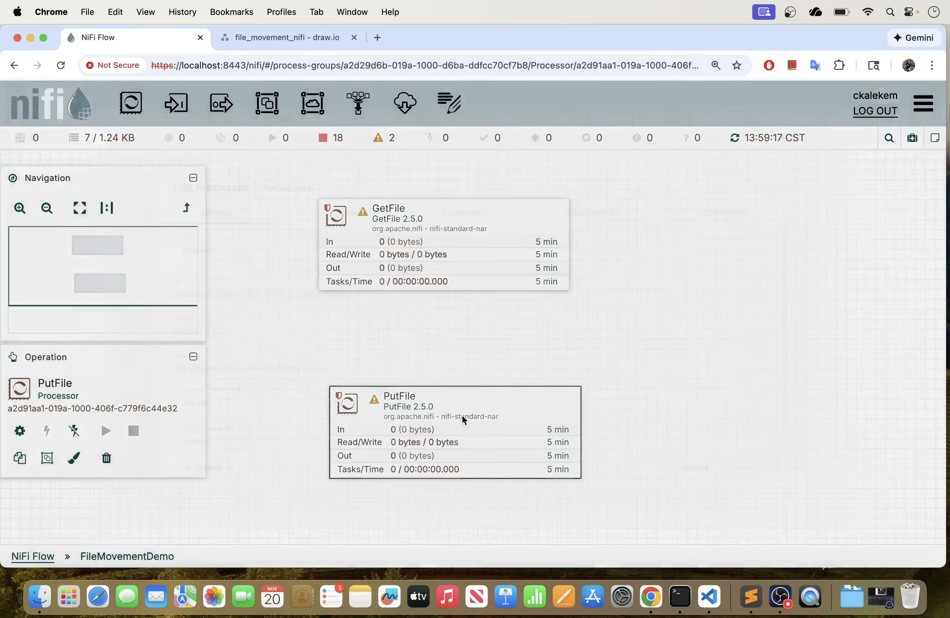
left_click(318, 200)
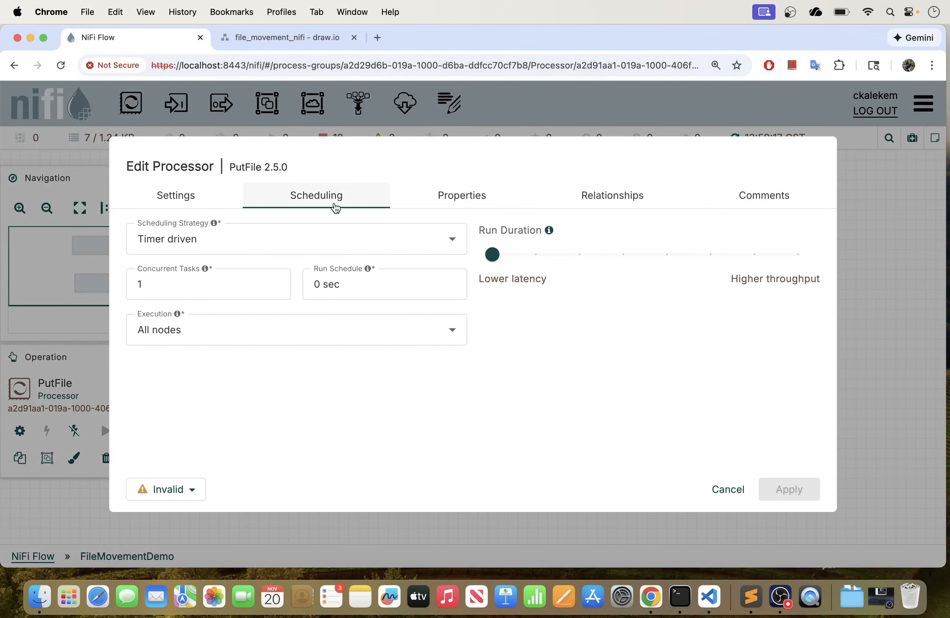
left_click(441, 203)
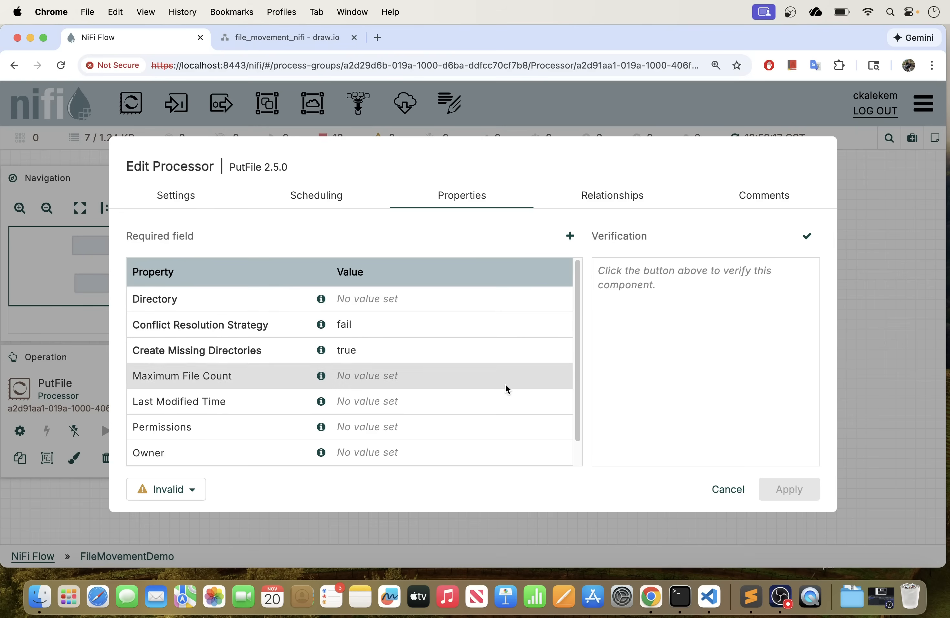
Step: Switch to Terminal, print the working directory's path and list its contents
left_click(689, 602)
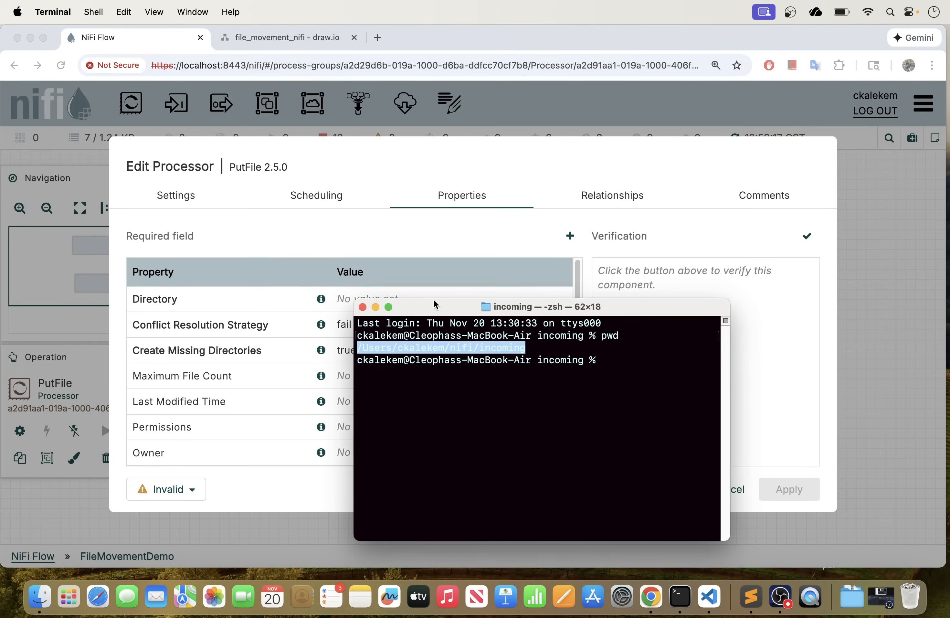
left_click(388, 308)
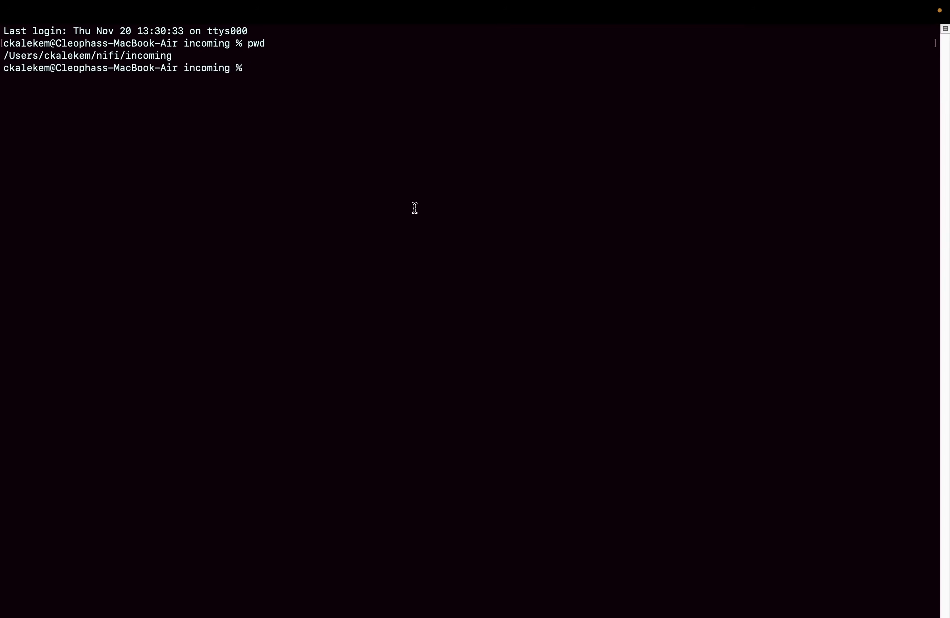
type("pwd")
key("Return")
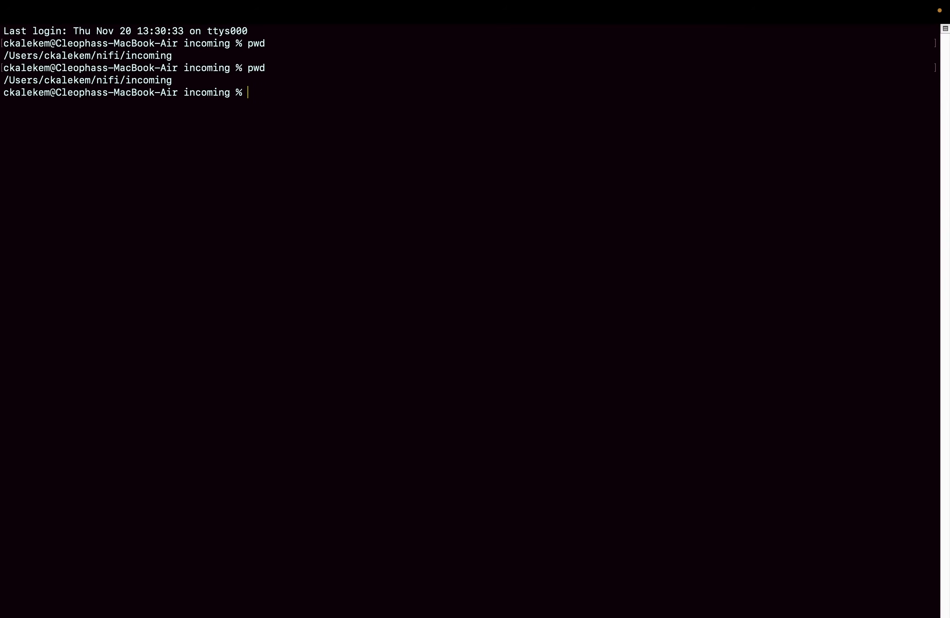
type("ls")
key("Return")
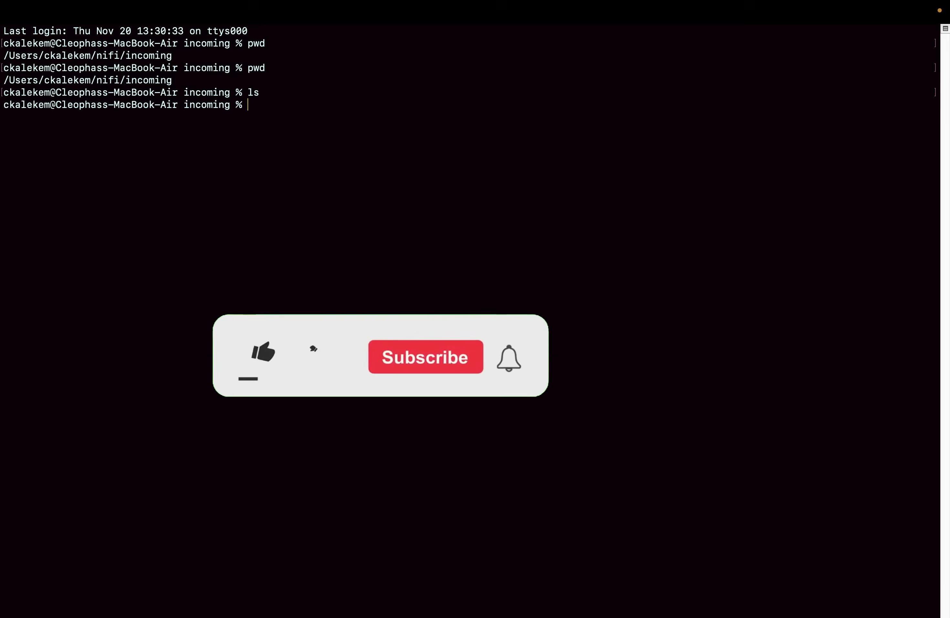
Step: Go up to the parent nifi folder, print its path and list its contents
type("cd ..")
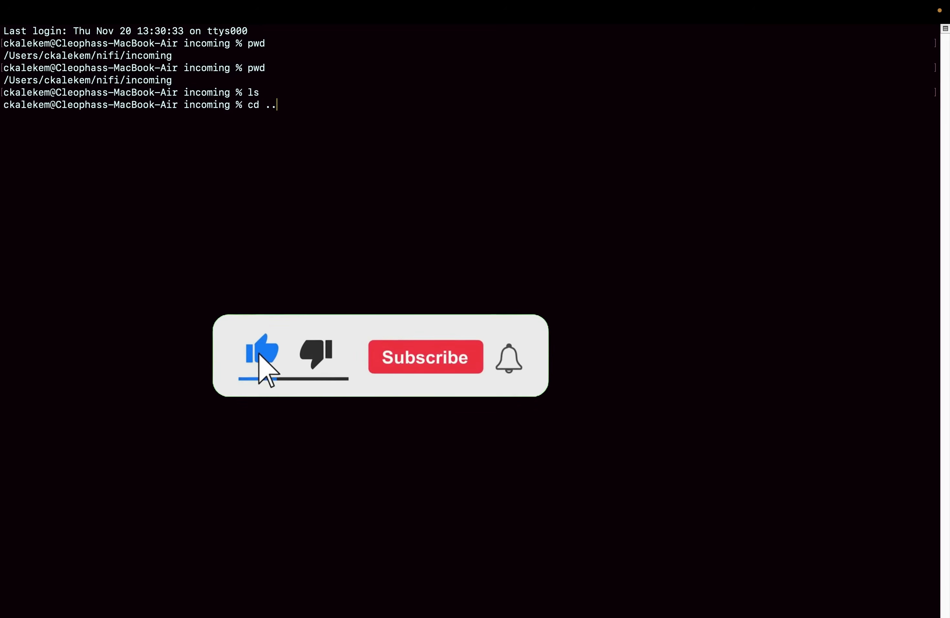
key("Return")
type("pwd")
key("Return")
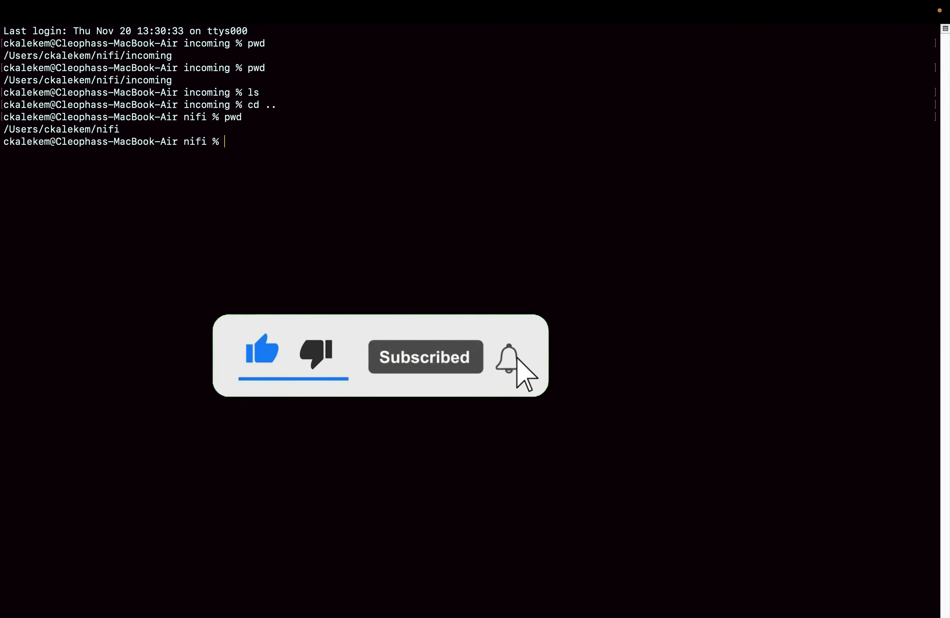
type("ls")
key("Return")
Step: Change into the outgoing folder and print its full path
type("c")
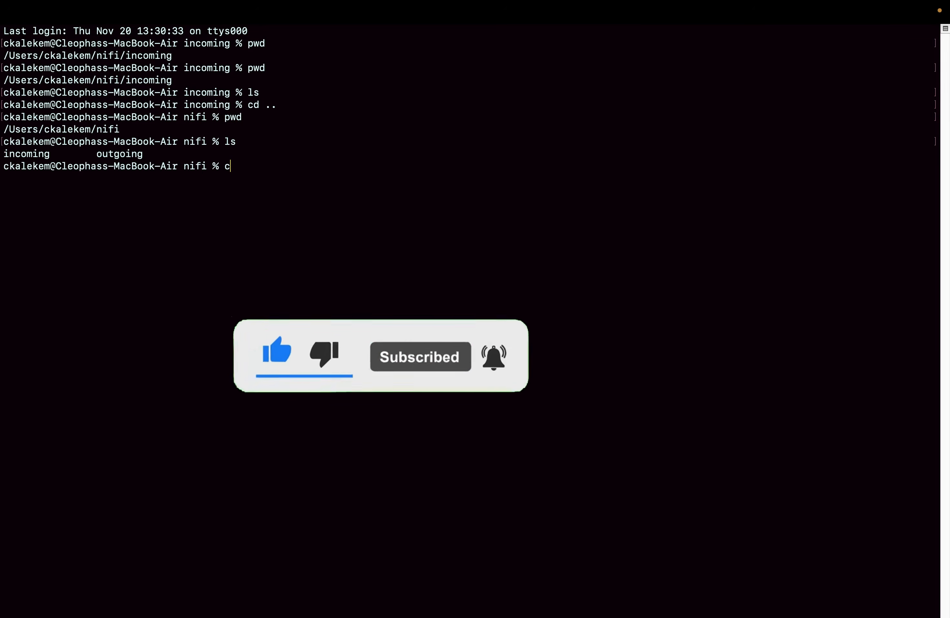
type("d out")
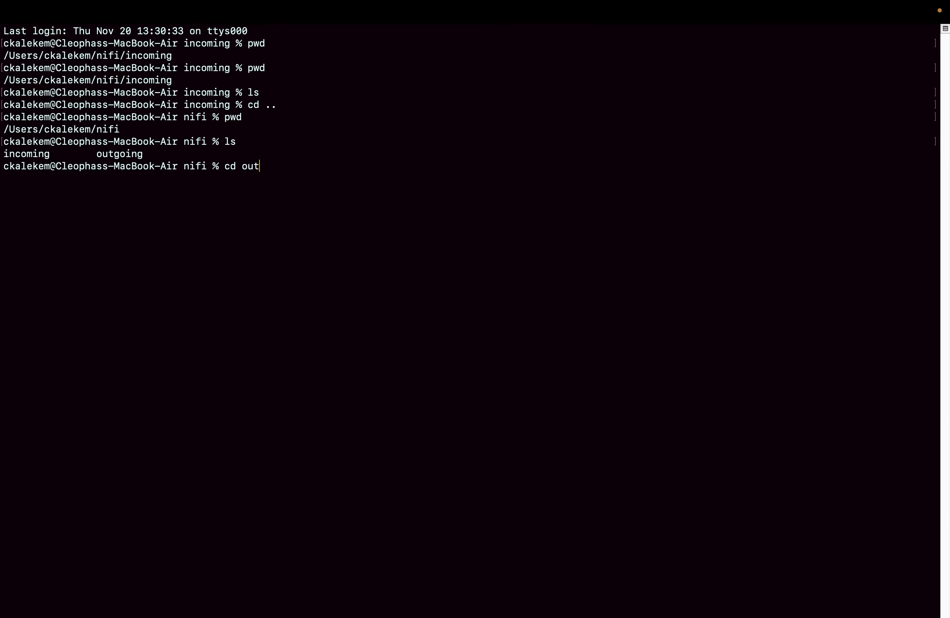
type("going")
key("Return")
type("pwd")
key("Return")
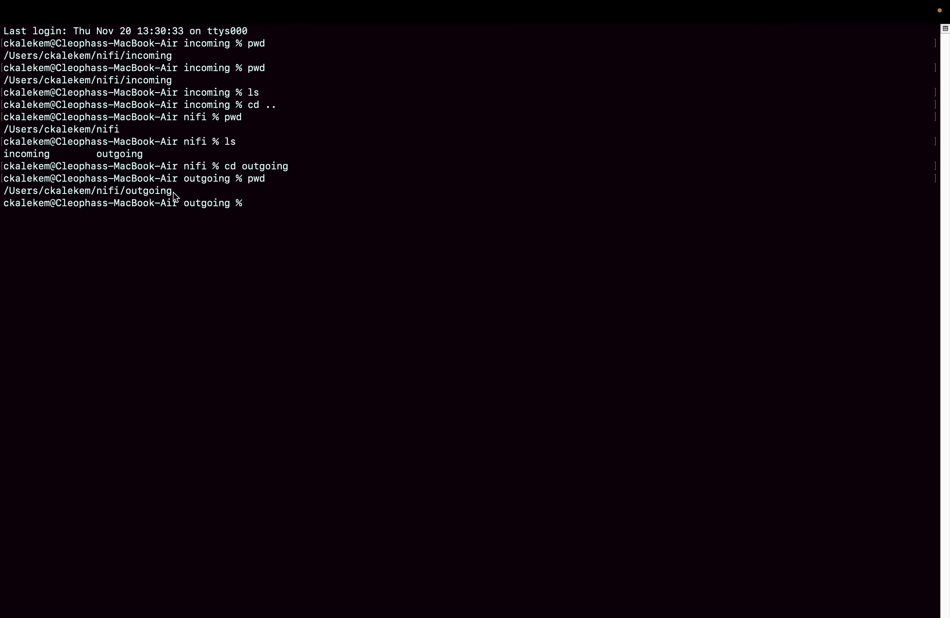
Step: Copy the printed path of the outgoing folder and switch back to NiFi in Chrome
left_click_drag(173, 192, 6, 191)
right_click(6, 192)
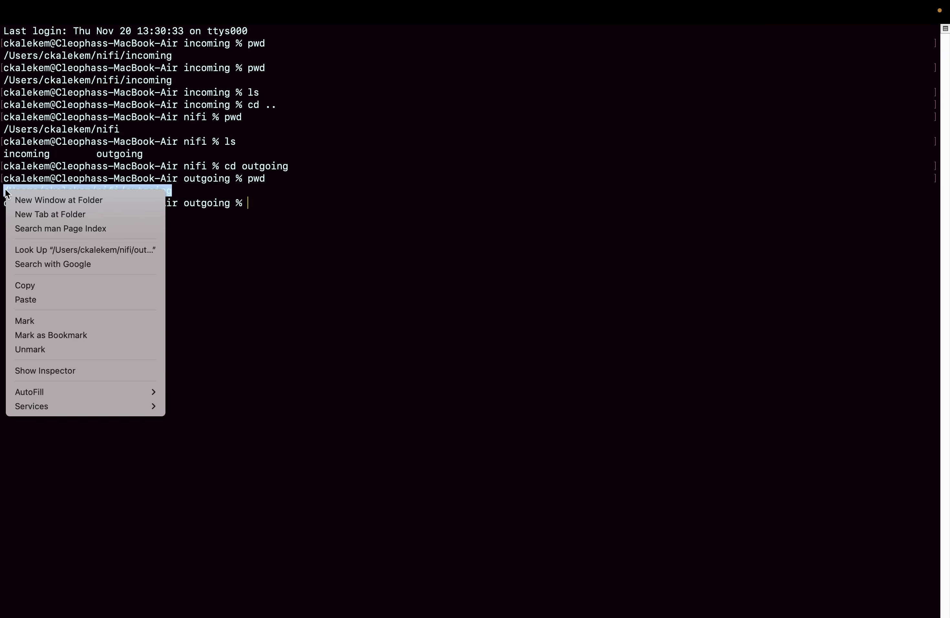
left_click(35, 285)
key("super+Tab")
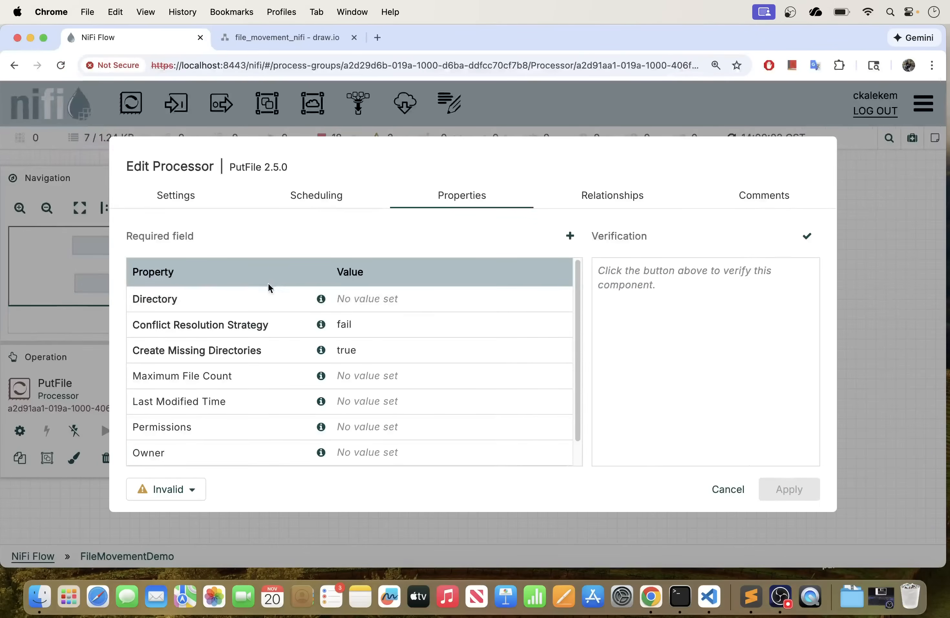
Step: Set PutFile's Directory property to the copied nifi/outgoing path, adding a trailing slash
scroll(406, 339, "down", 1)
scroll(400, 340, "up", 1)
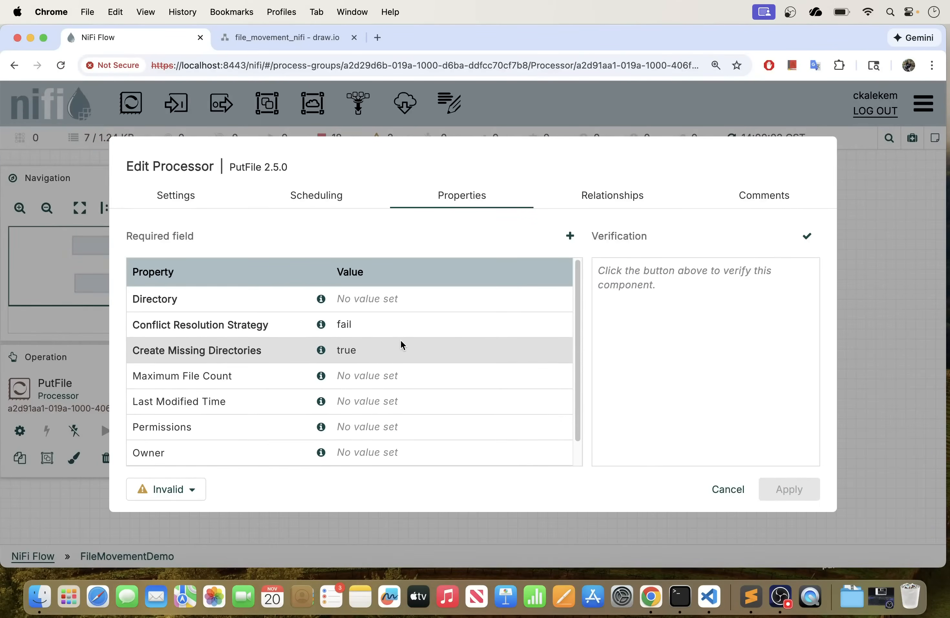
left_click(373, 302)
key("super+v")
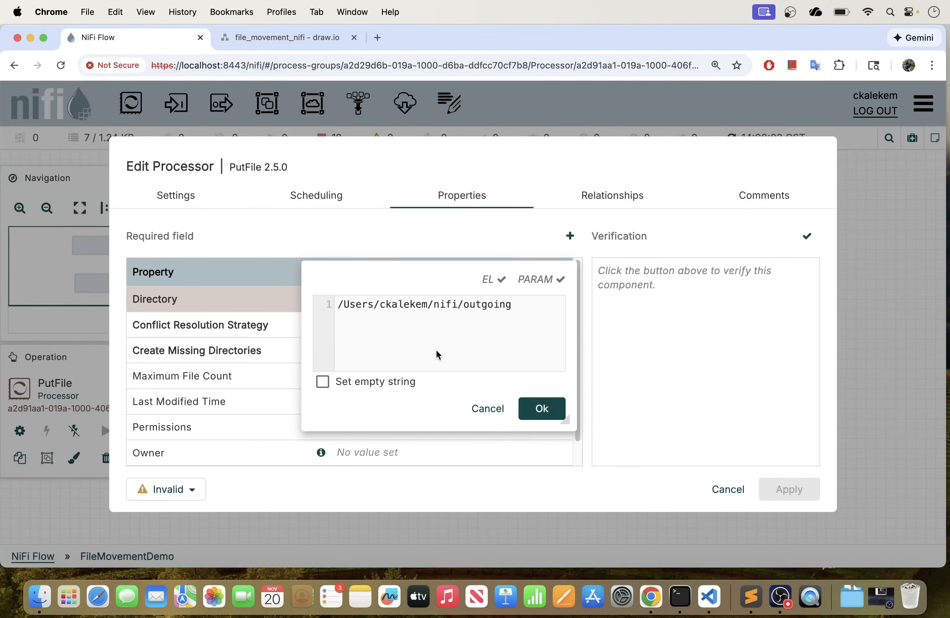
type("/")
left_click_drag(522, 304, 306, 300)
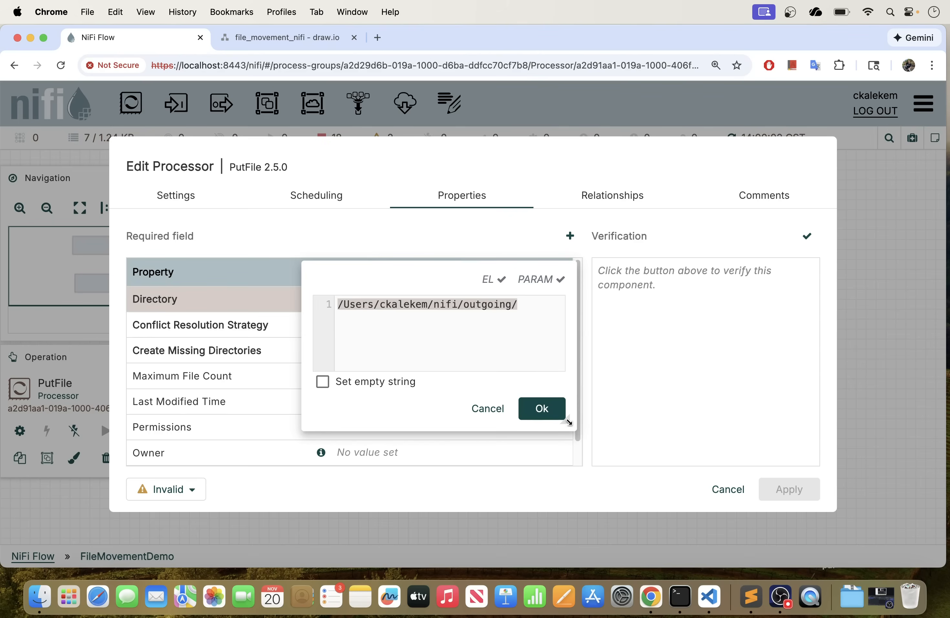
left_click(543, 408)
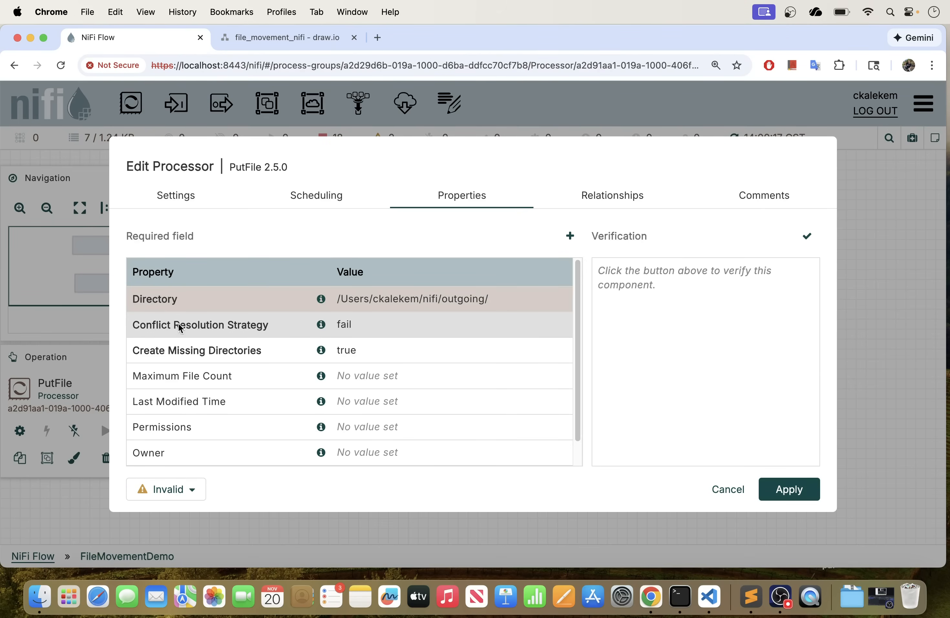
Step: Check the description of PutFile's Conflict Resolution Strategy and set the property to replace
mouse_move(325, 329)
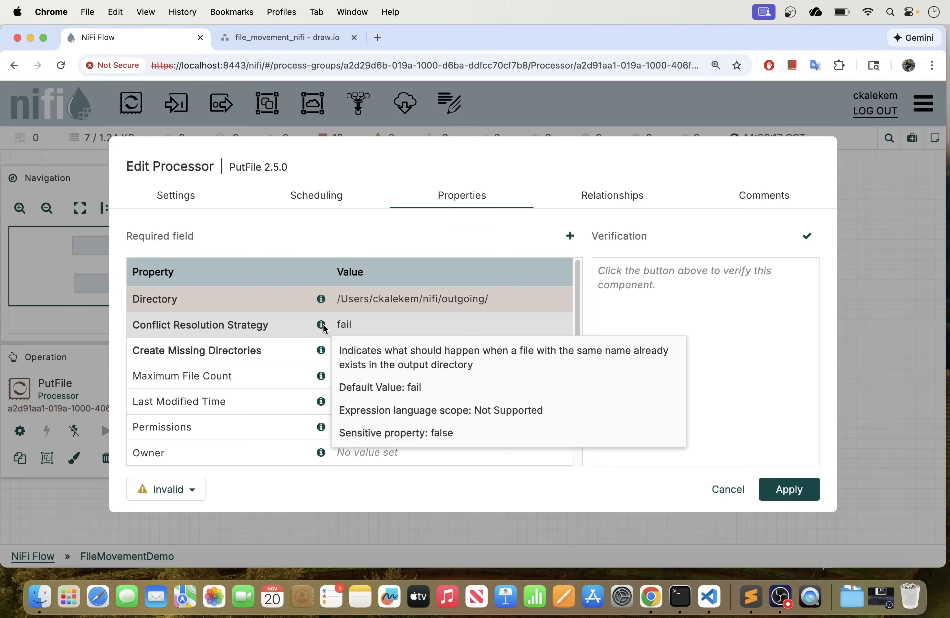
left_click(352, 326)
left_click(483, 339)
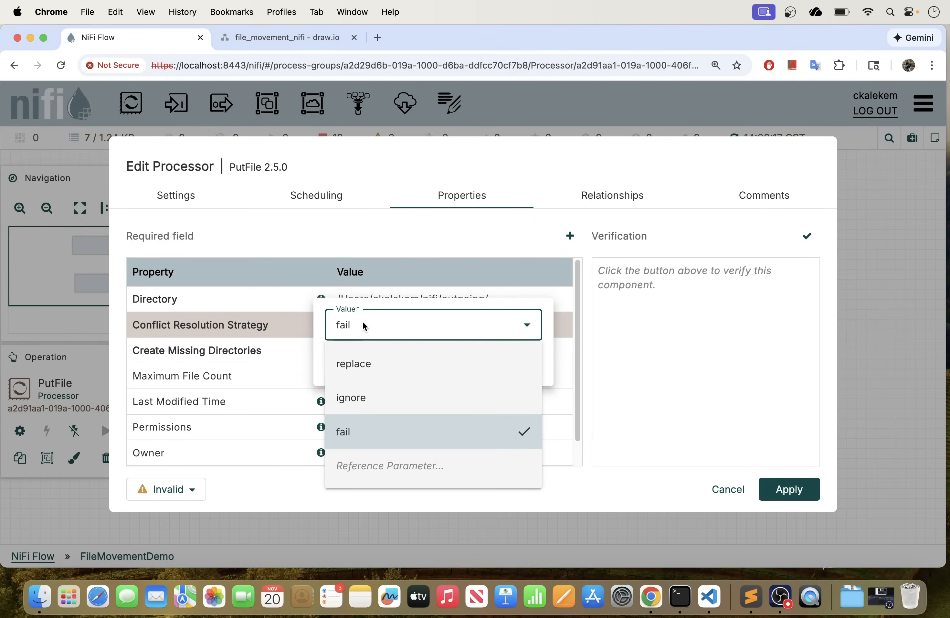
left_click(377, 369)
left_click(520, 370)
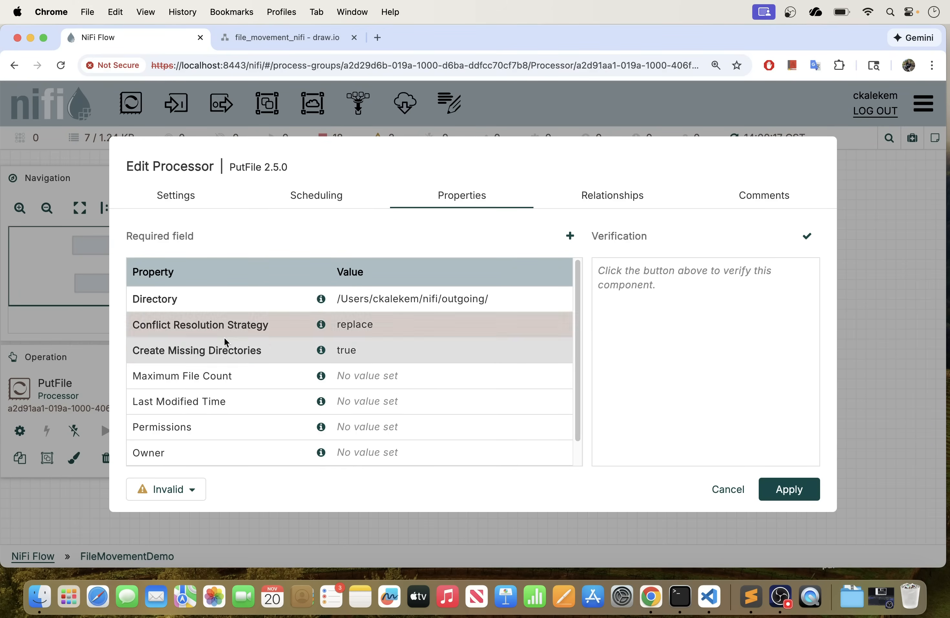
Step: Try extending PutFile's Directory path with an archive/ subfolder, and remove the addition again
left_click(394, 333)
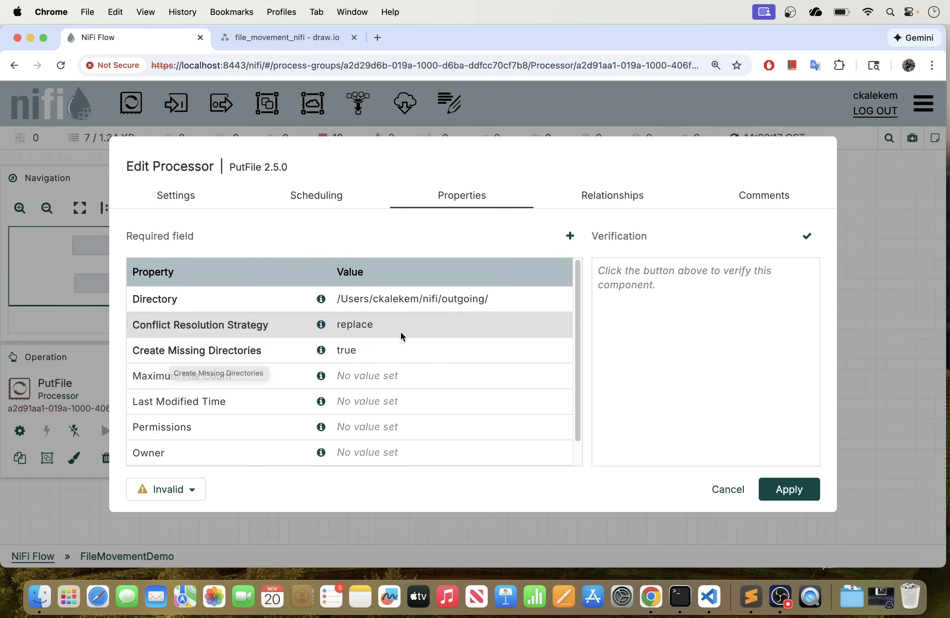
left_click(502, 303)
left_click(530, 308)
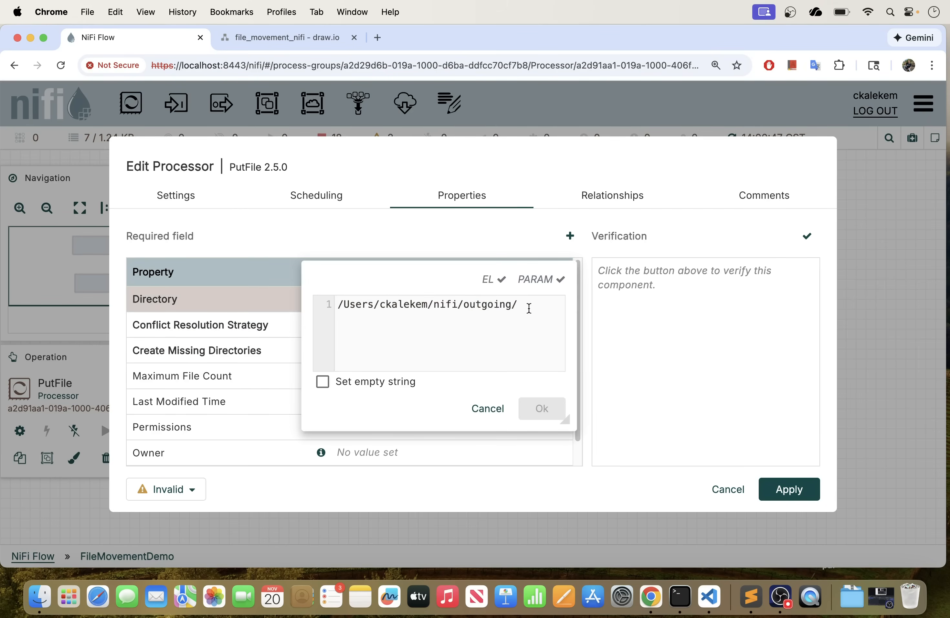
type("ar")
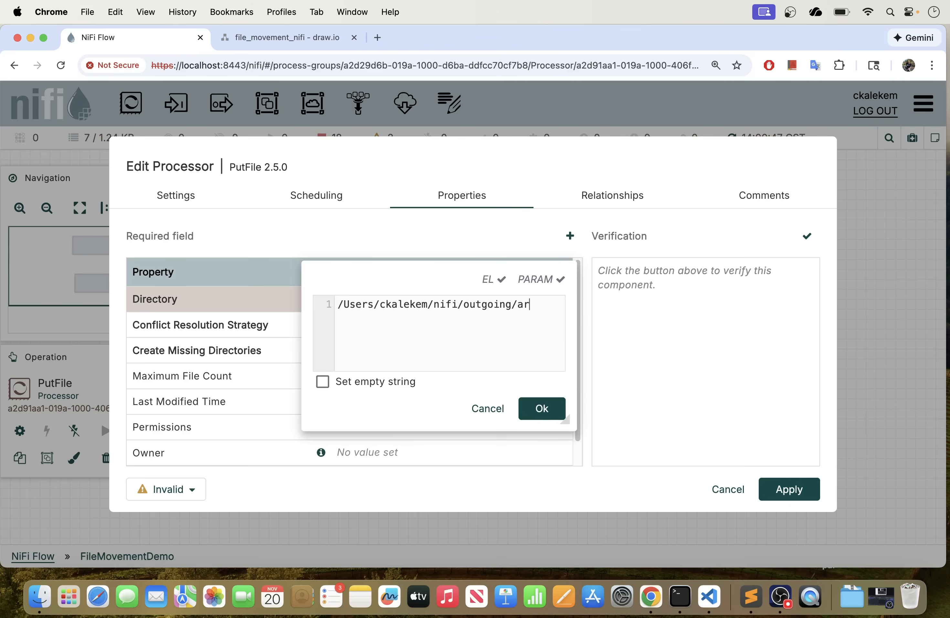
type("chive/")
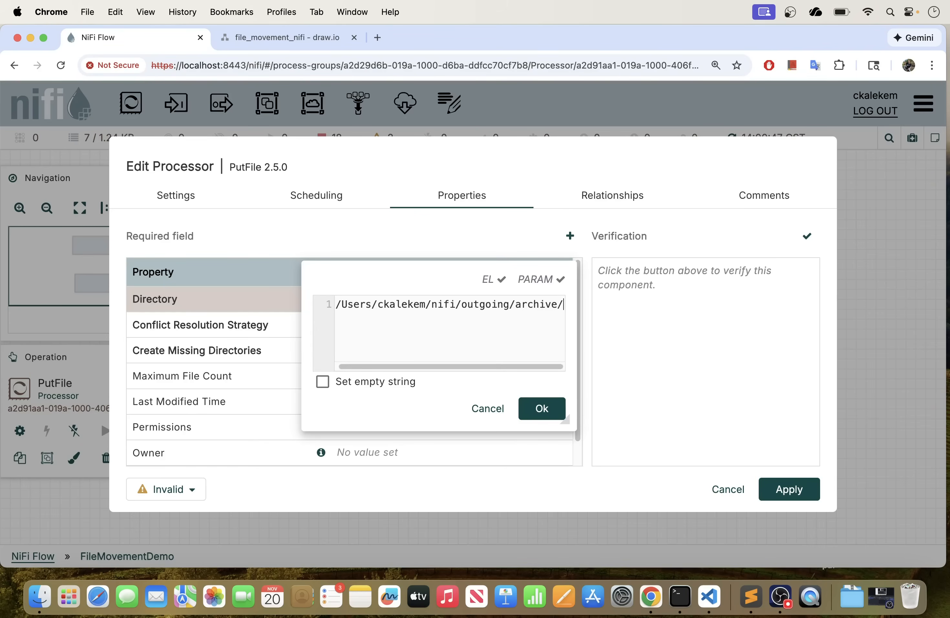
key("BackSpace")
key("BackSpace")
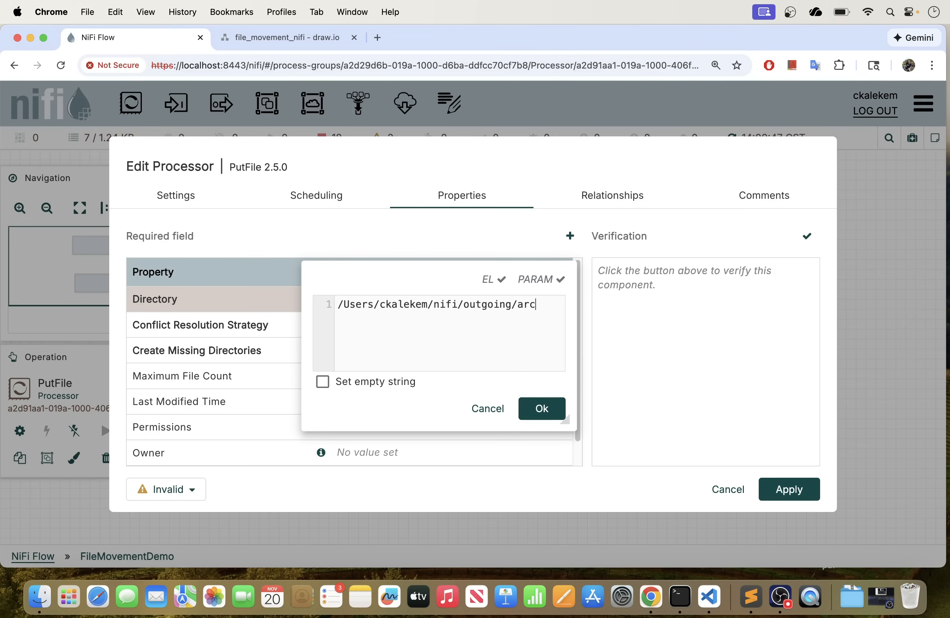
left_click(543, 409)
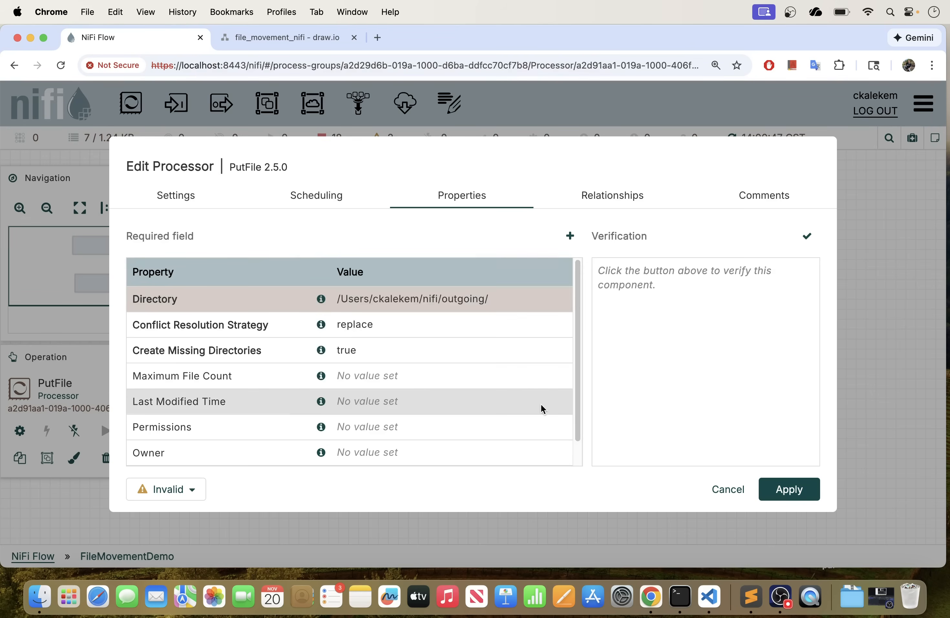
Step: Review PutFile's remaining properties and relationships, apply the configuration, and align the processor directly below GetFile
scroll(300, 399, "down", 2)
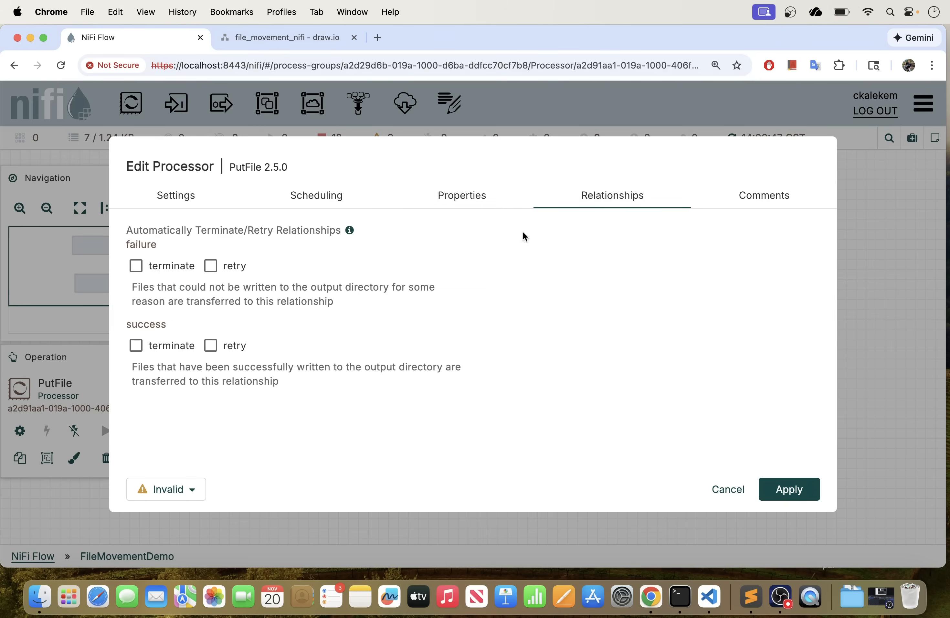
left_click(789, 493)
mouse_move(457, 401)
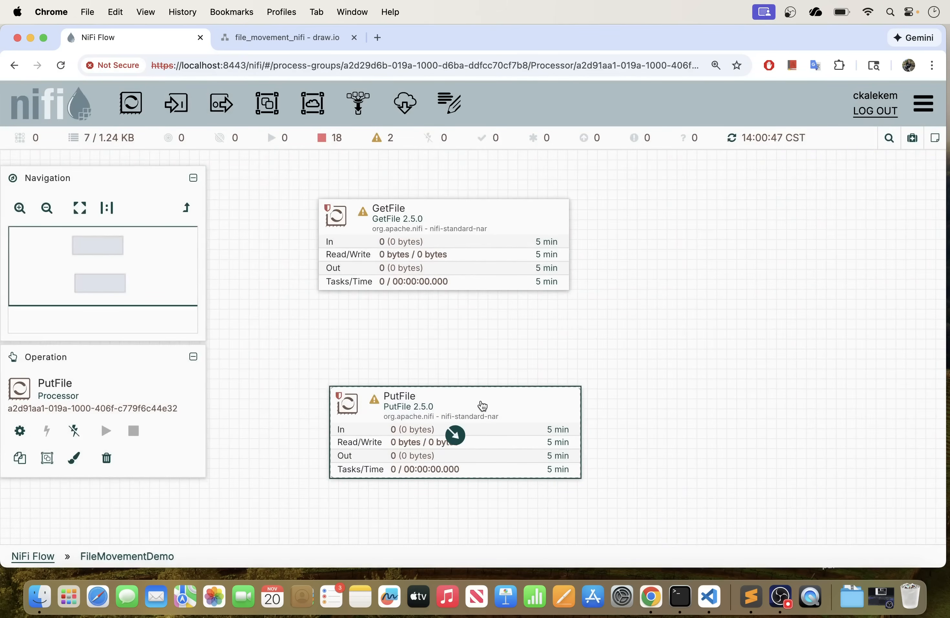
left_click_drag(472, 405, 463, 405)
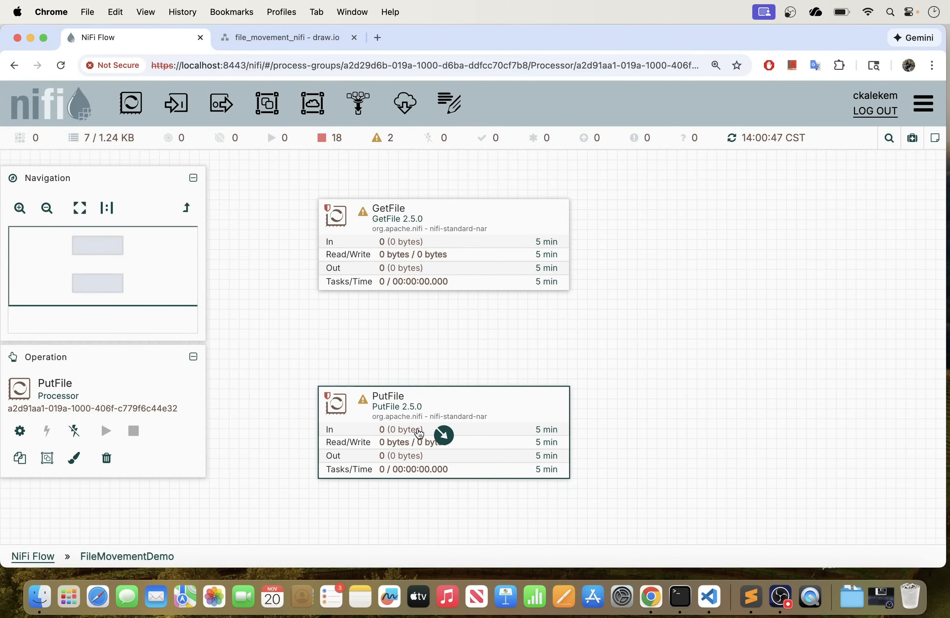
Step: Connect GetFile to PutFile through the success relationship
mouse_move(444, 247)
left_click_drag(445, 253, 438, 395)
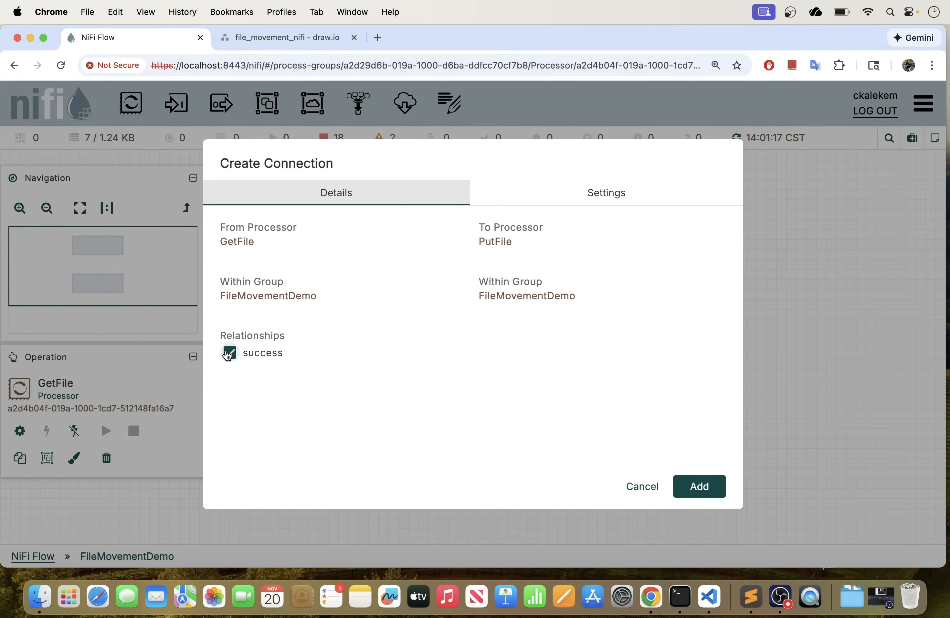
left_click(697, 485)
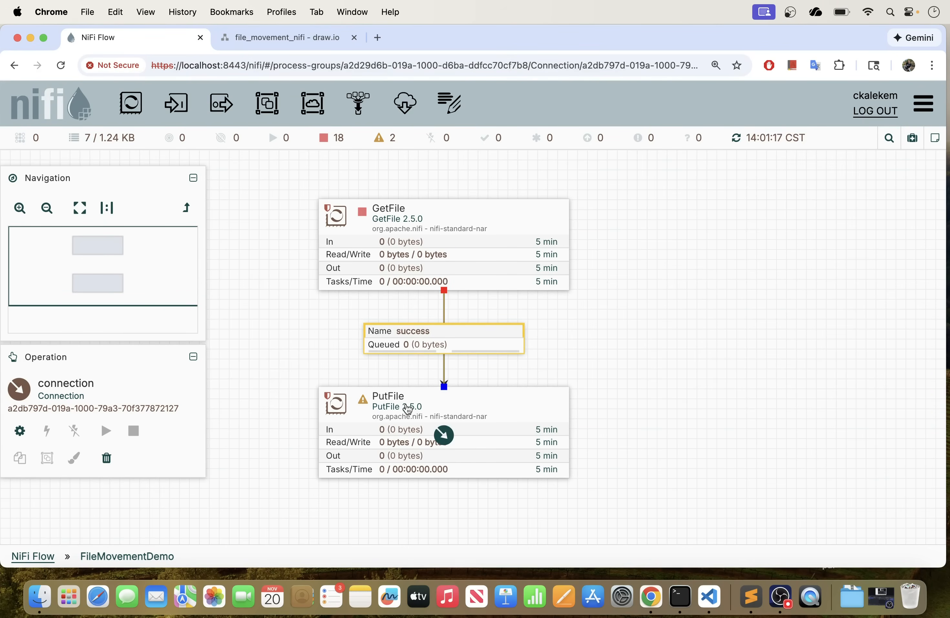
Step: Add a LogAttribute processor to the flow and place it below PutFile
left_click_drag(651, 427, 647, 349)
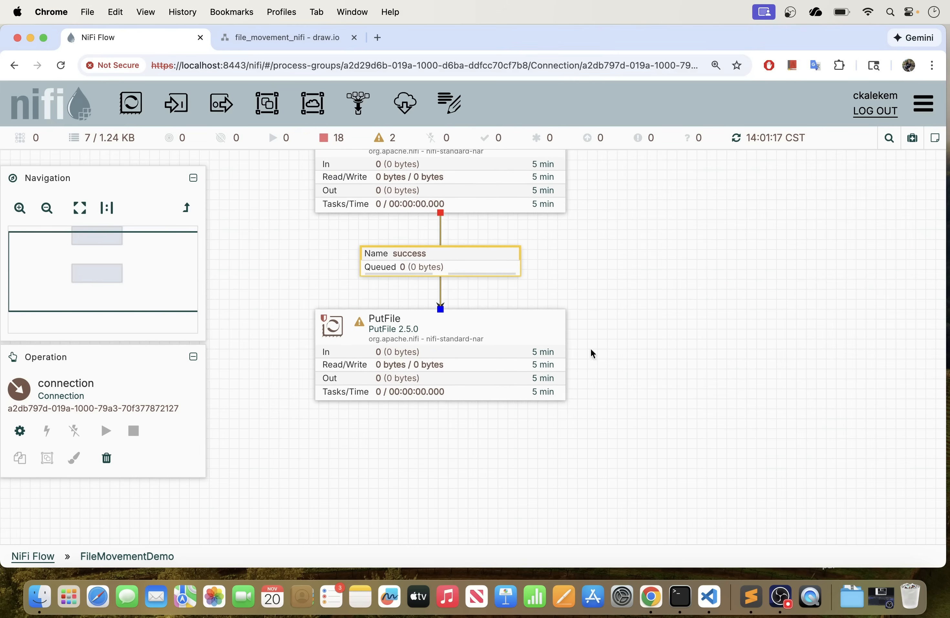
mouse_move(363, 328)
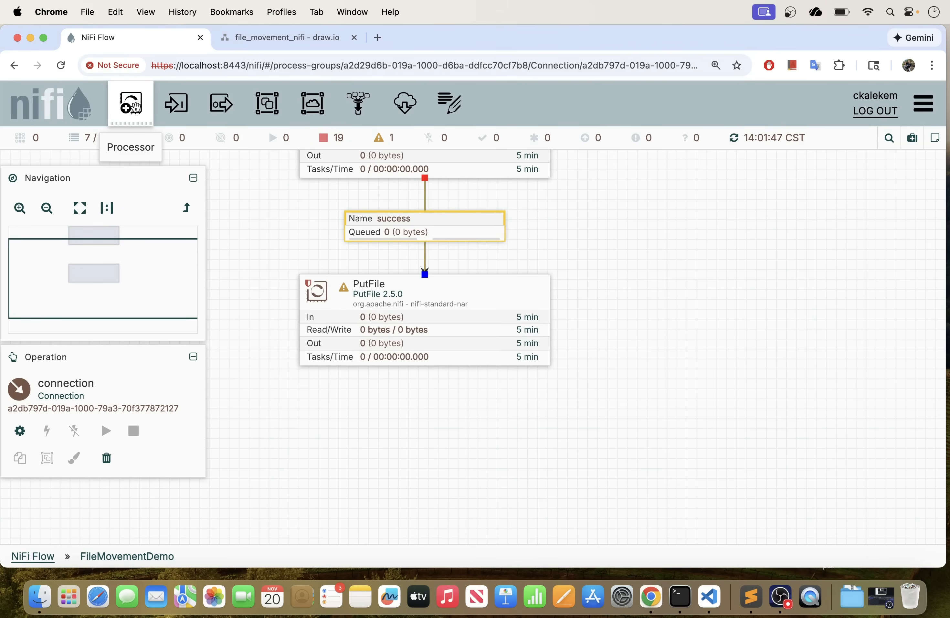
left_click_drag(134, 109, 530, 475)
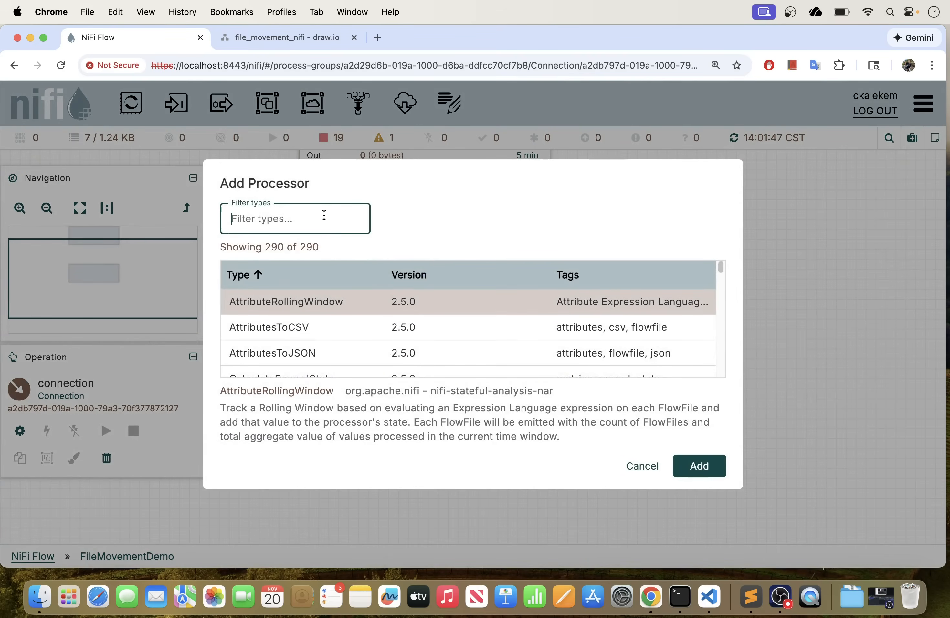
type("loga")
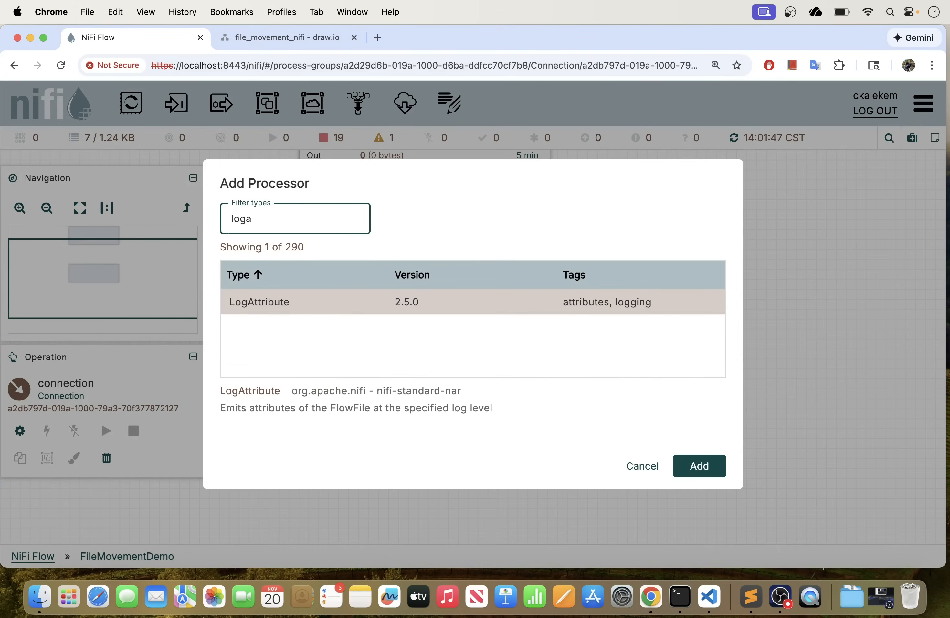
double_click(270, 298)
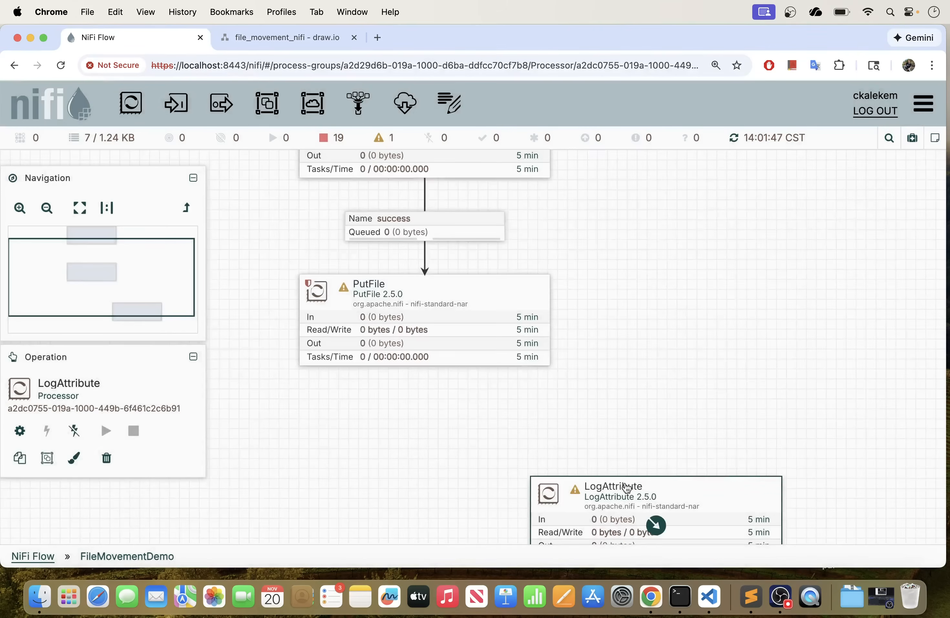
left_click_drag(681, 505, 557, 448)
left_click_drag(499, 451, 412, 455)
scroll(644, 384, "down", 2)
scroll(653, 393, "down", 3)
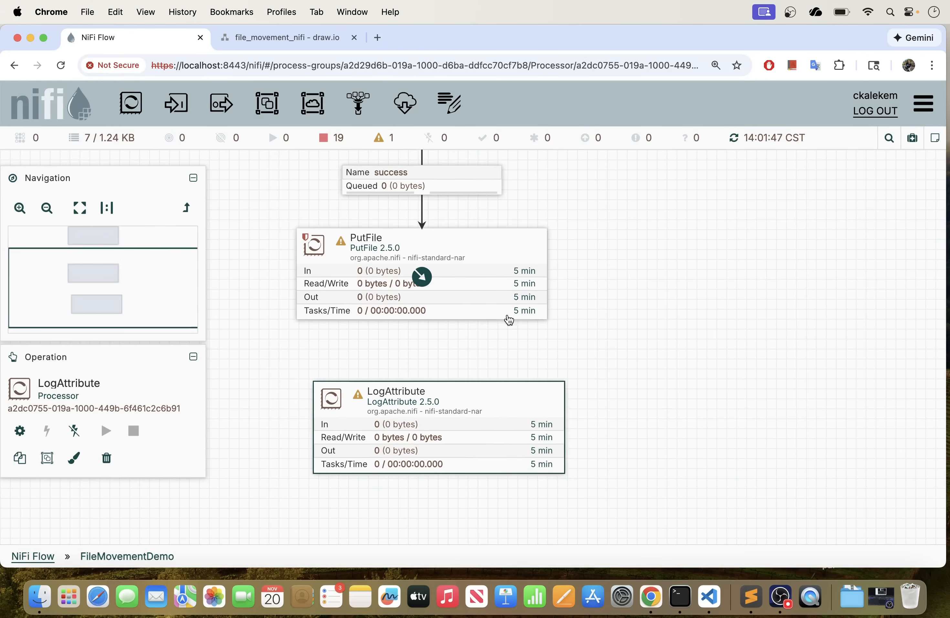
Step: Connect PutFile to LogAttribute through the success relationship
left_click_drag(421, 286, 427, 415)
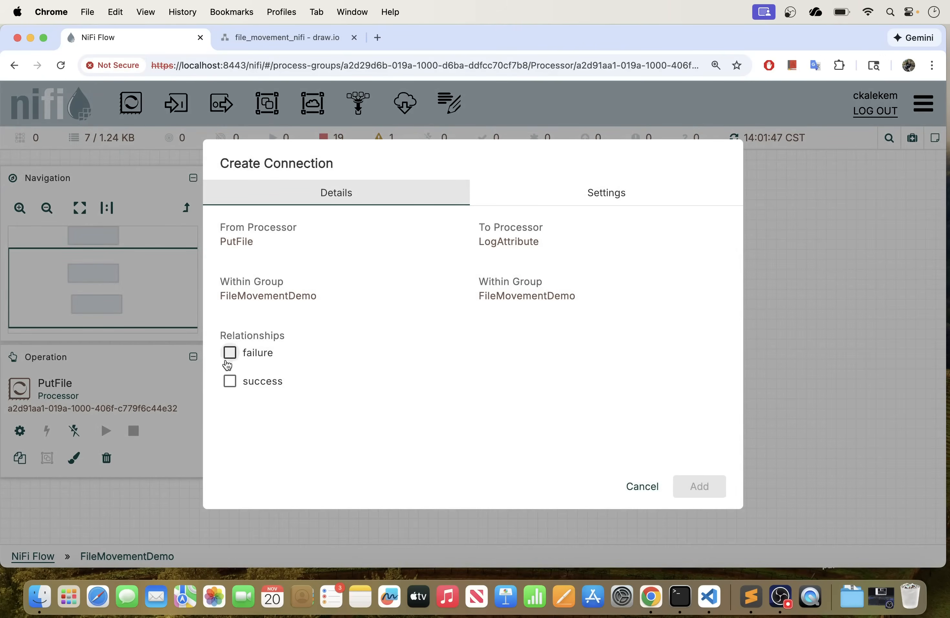
left_click(230, 380)
left_click(688, 487)
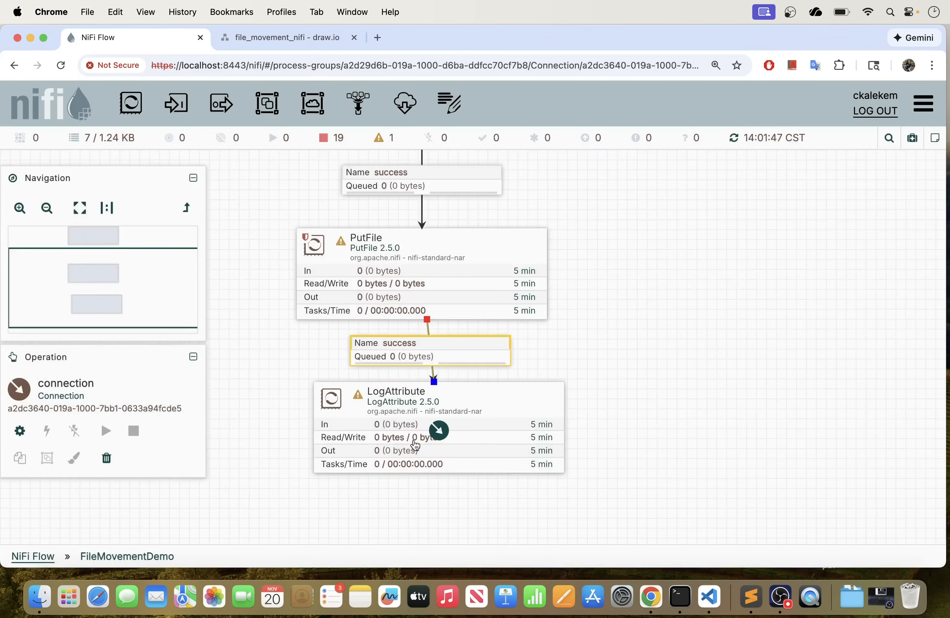
Step: Connect PutFile to LogAttribute through the failure relationship and realign LogAttribute beneath PutFile
left_click_drag(475, 444, 381, 465)
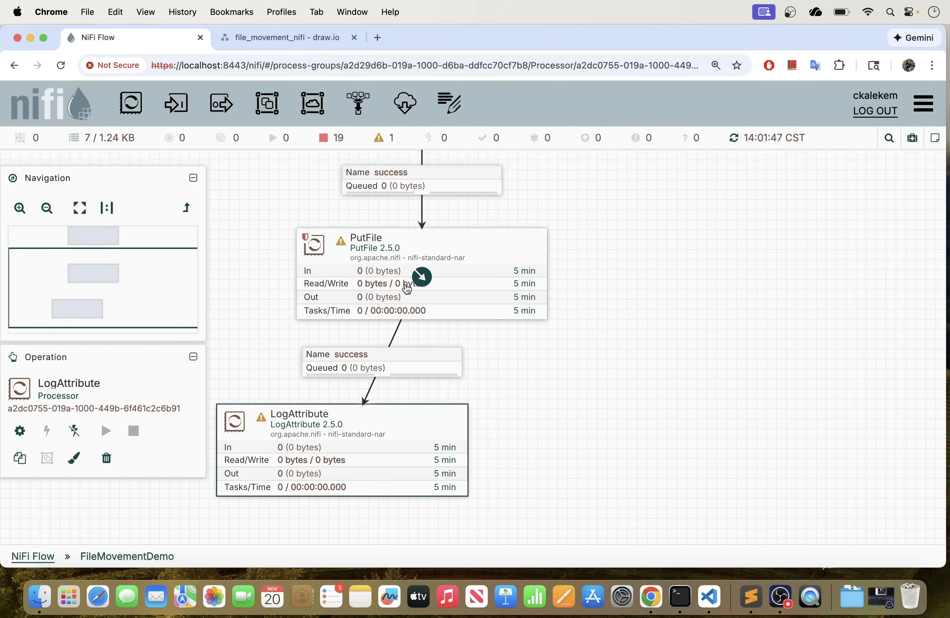
left_click_drag(437, 428, 494, 445)
left_click_drag(420, 272, 517, 474)
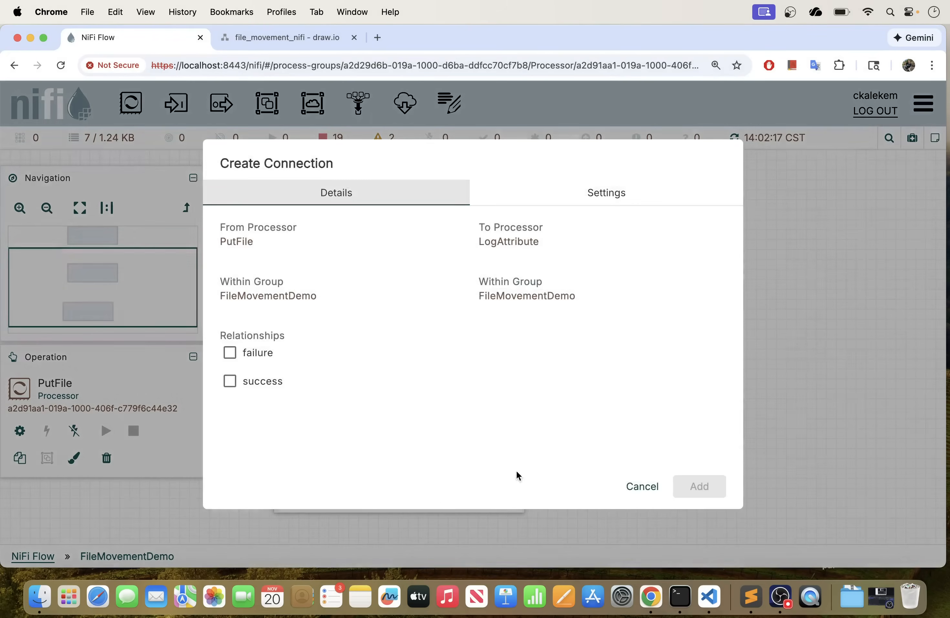
left_click(229, 353)
left_click(704, 486)
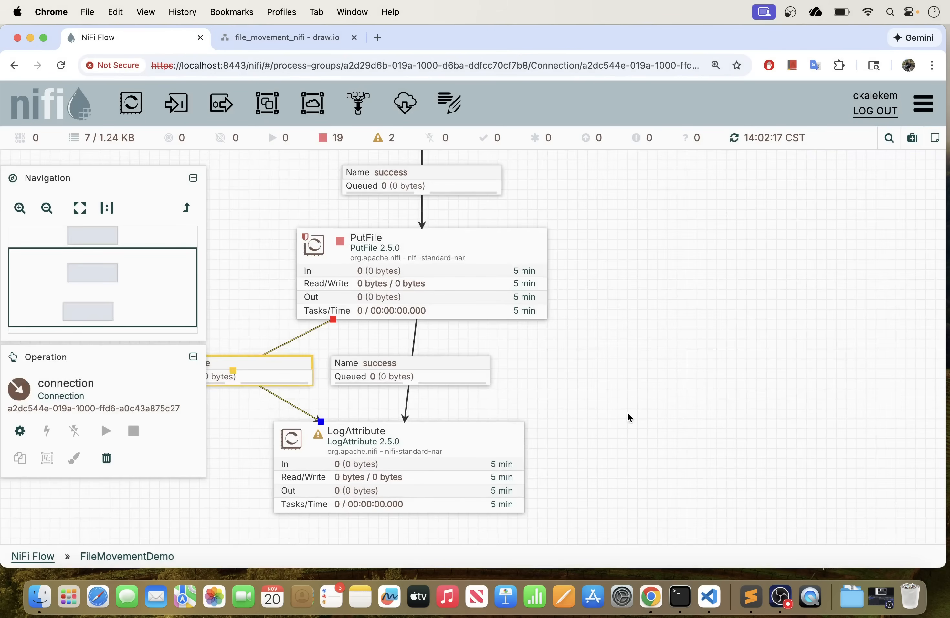
left_click(618, 397)
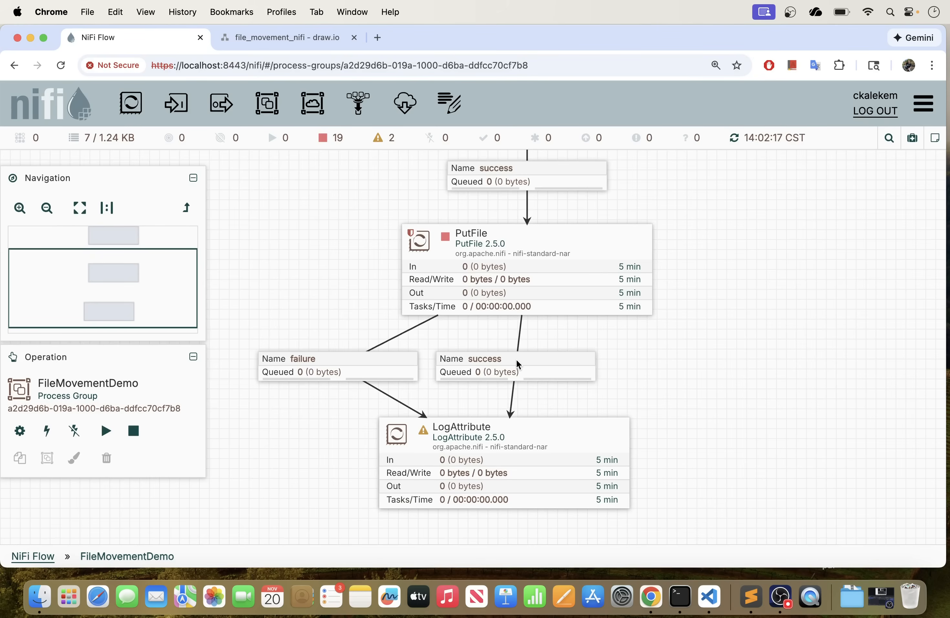
left_click_drag(561, 439, 583, 453)
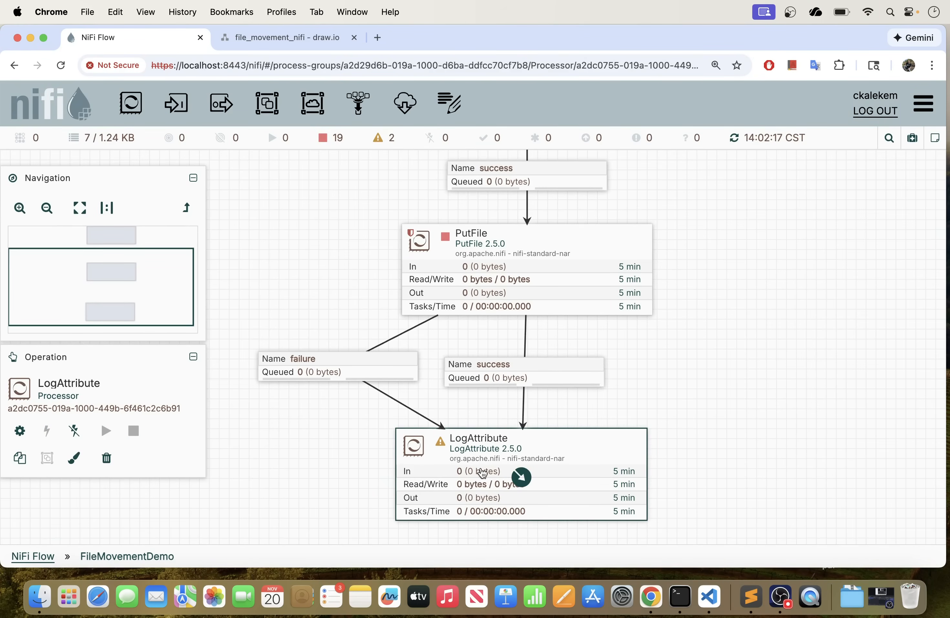
Step: Configure LogAttribute to automatically terminate its success relationship and apply the change
left_click_drag(717, 402, 690, 385)
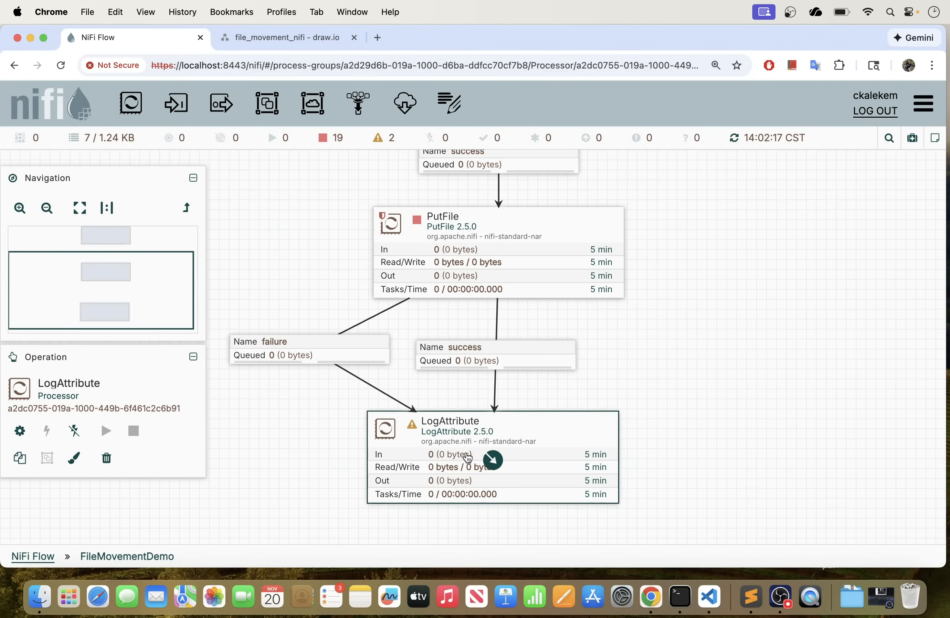
left_click_drag(689, 406, 686, 350)
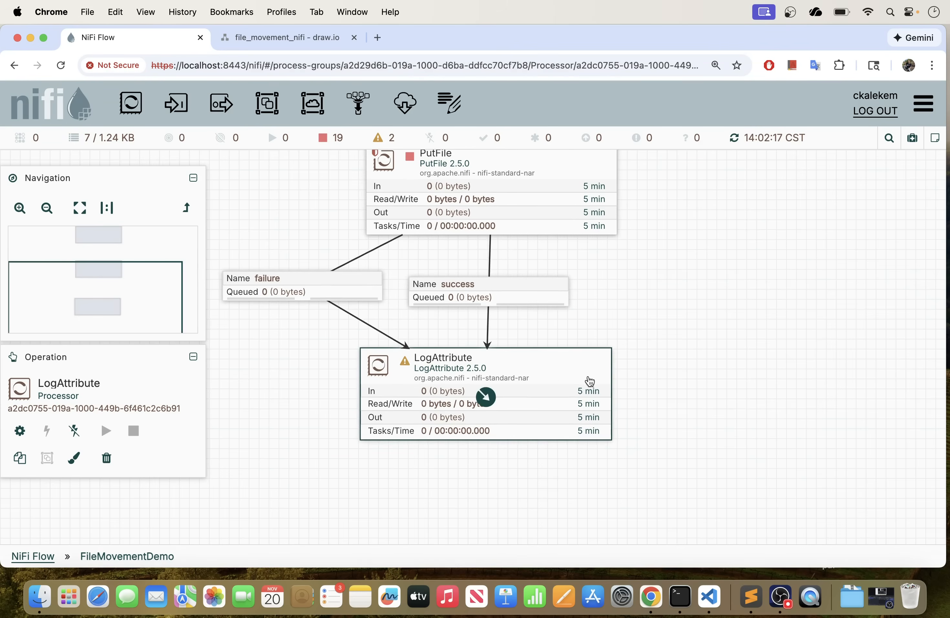
right_click(441, 378)
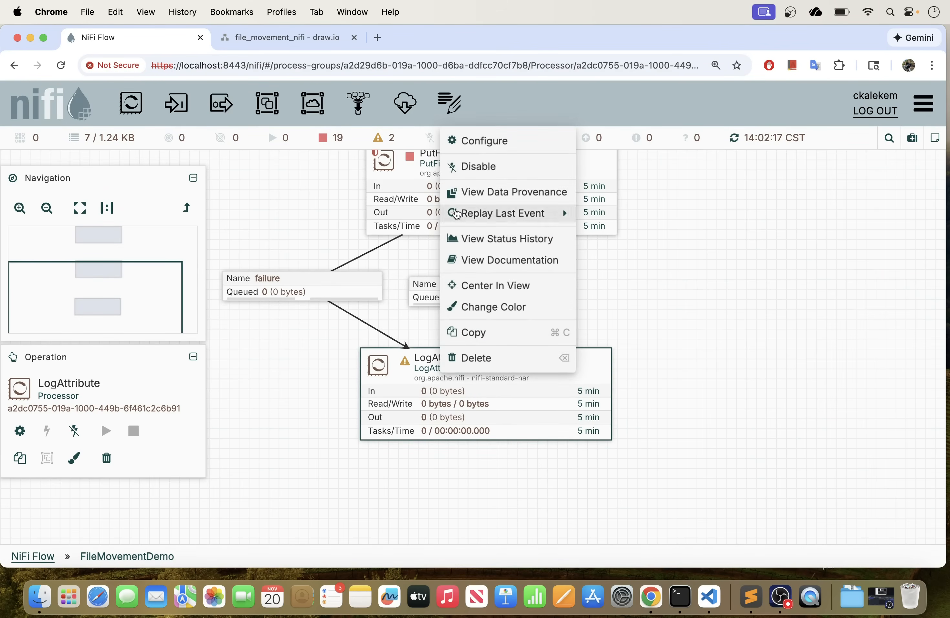
left_click(483, 141)
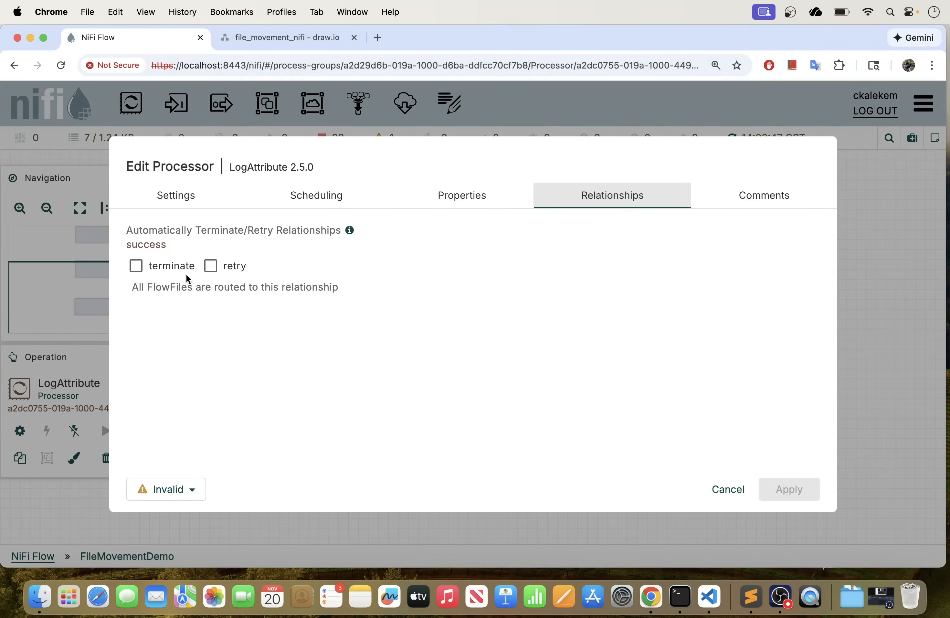
left_click(136, 266)
left_click(788, 490)
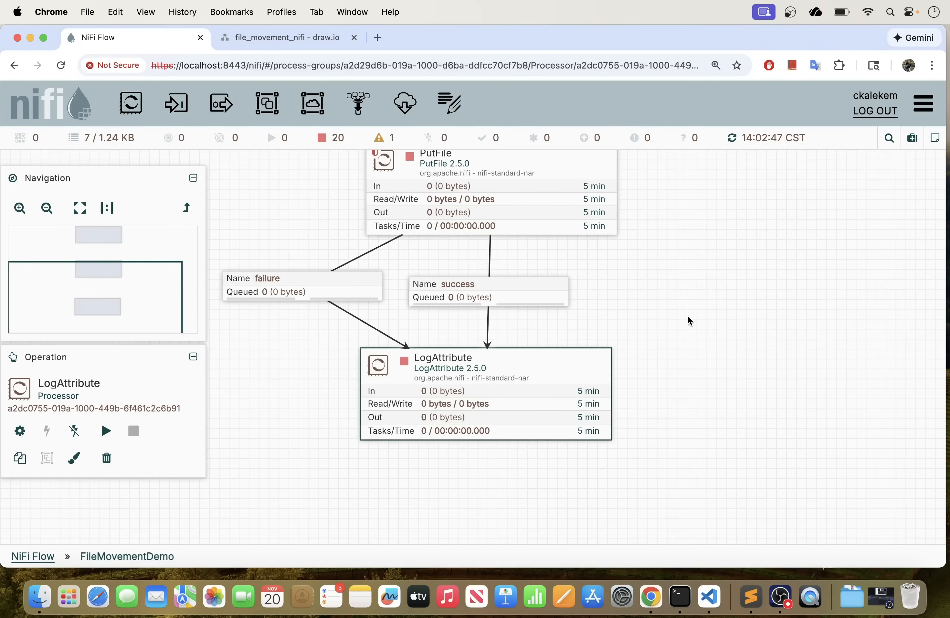
Step: Shift LogAttribute slightly to the right of PutFile's centre line, keeping the whole flow in view
left_click_drag(688, 316, 713, 453)
scroll(689, 433, "down", 2)
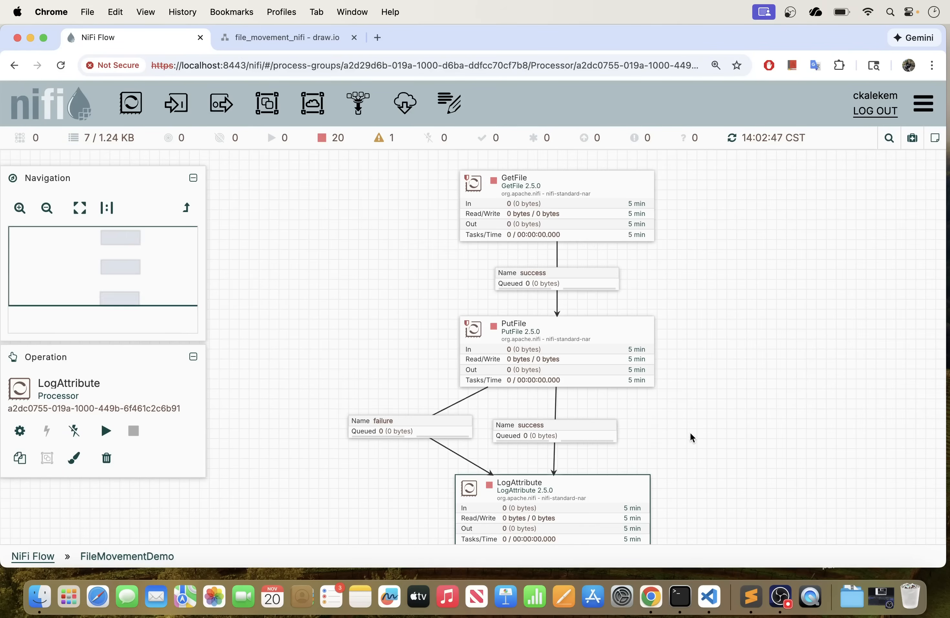
left_click_drag(731, 387, 651, 358)
left_click_drag(520, 492, 556, 478)
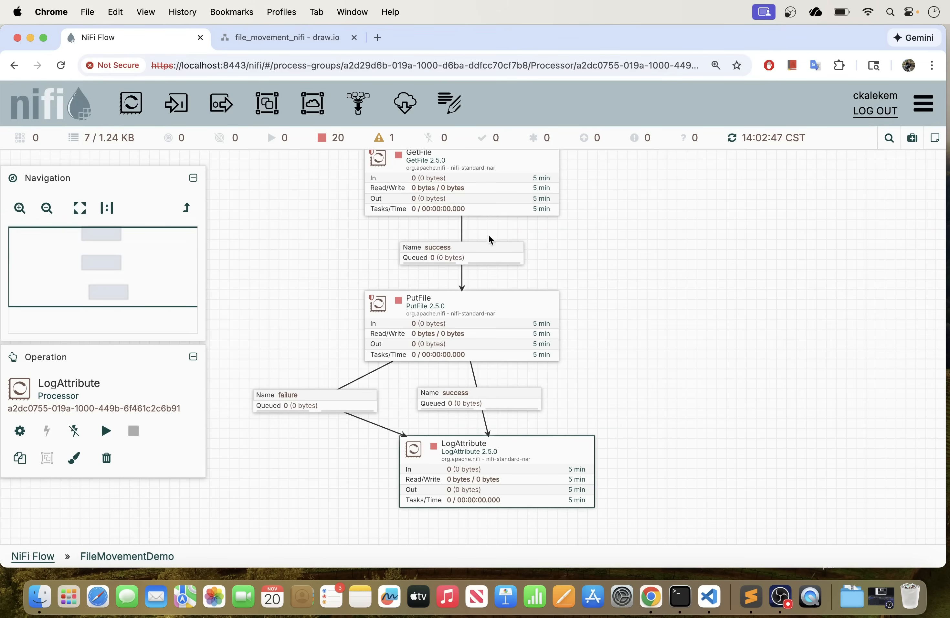
mouse_move(612, 228)
left_mouse_down()
mouse_move(624, 274)
mouse_move(624, 235)
left_mouse_up()
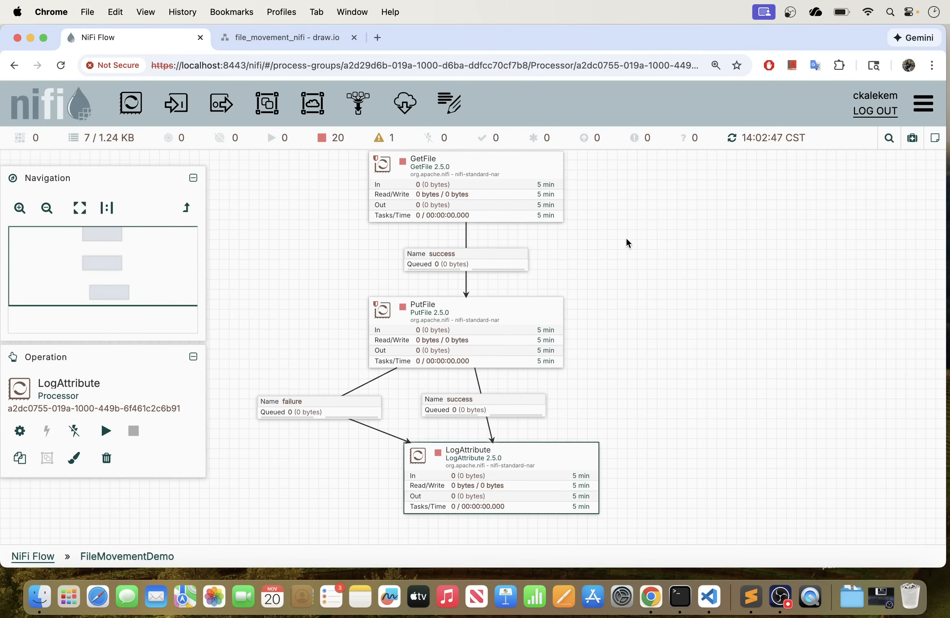
left_click_drag(708, 265, 685, 272)
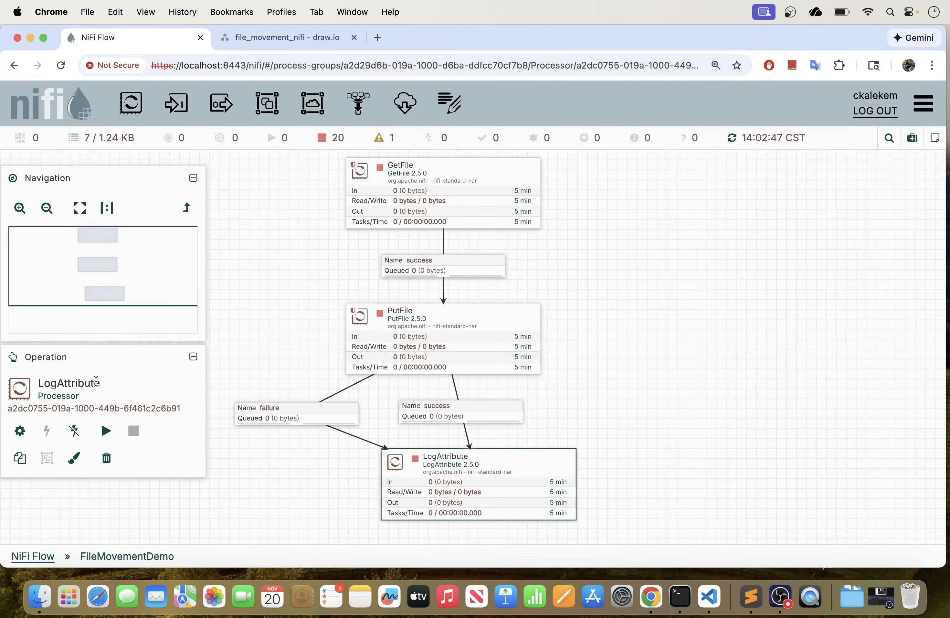
Step: Start only the GetFile processor and clear the selection
right_click(473, 184)
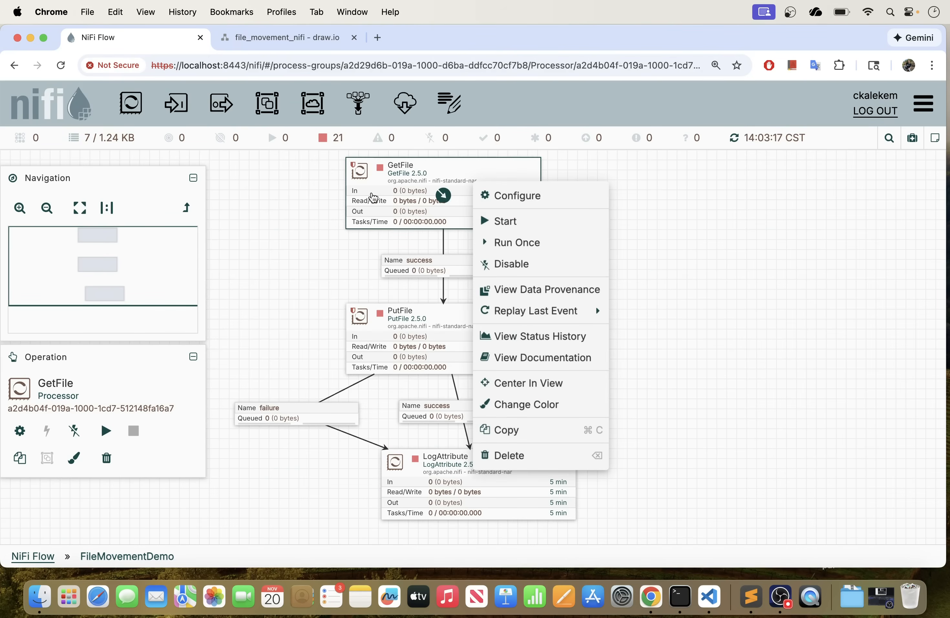
left_click(487, 220)
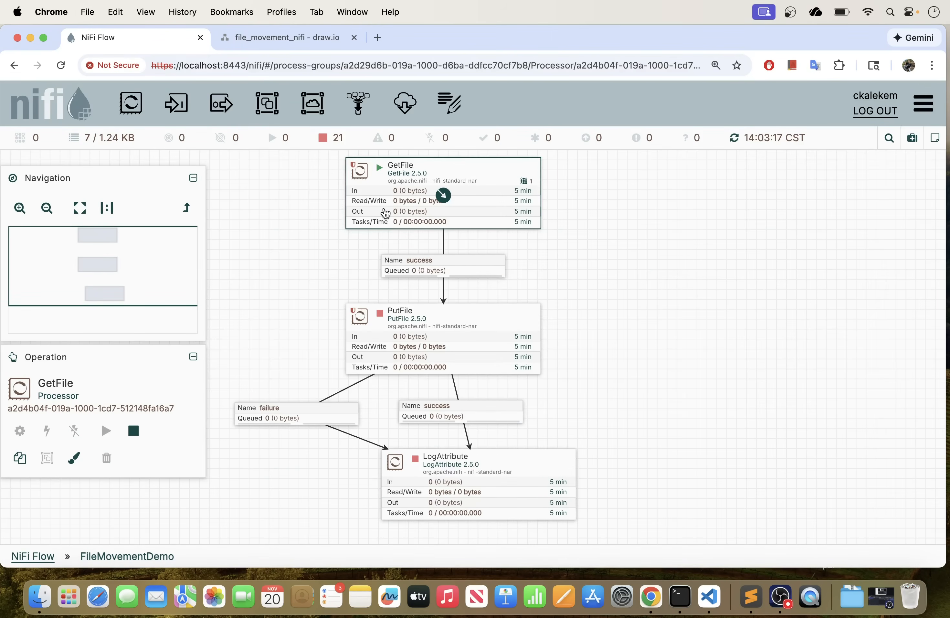
left_click(333, 496)
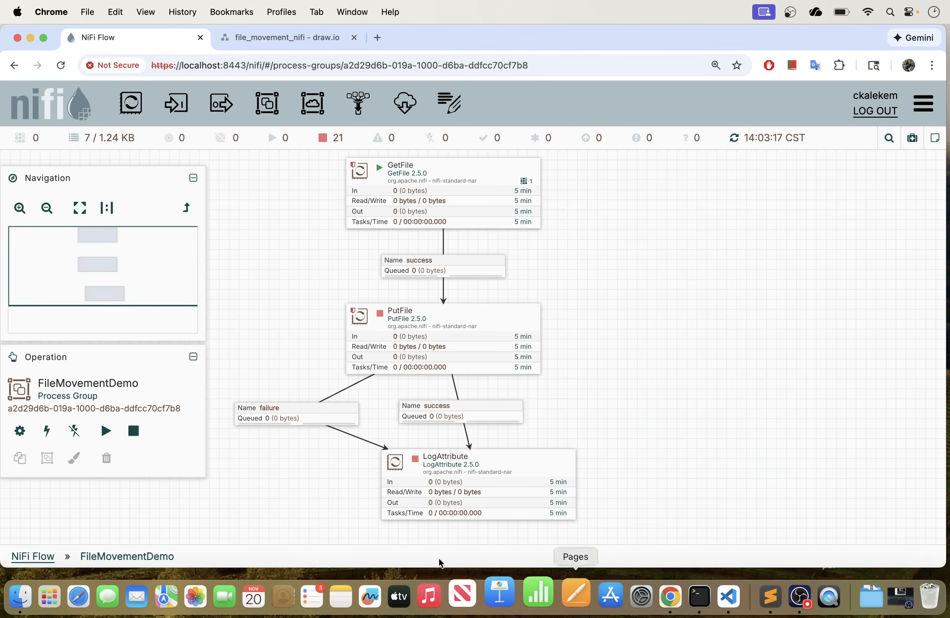
Step: Switch to Finder, enlarge its window, and check the contents of the nifi folder's incoming subfolder
left_click(20, 596)
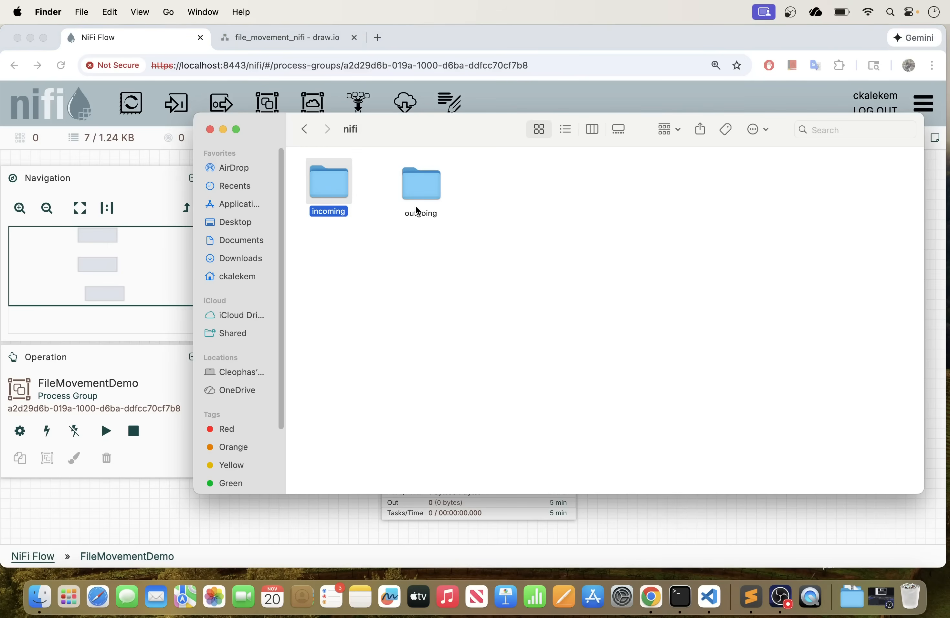
left_click(237, 130)
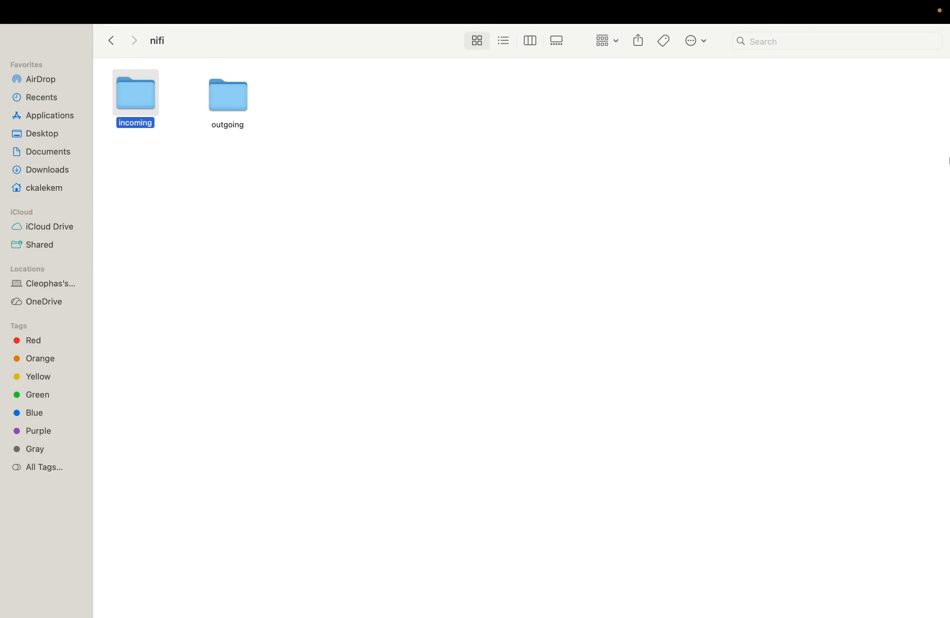
double_click(146, 98)
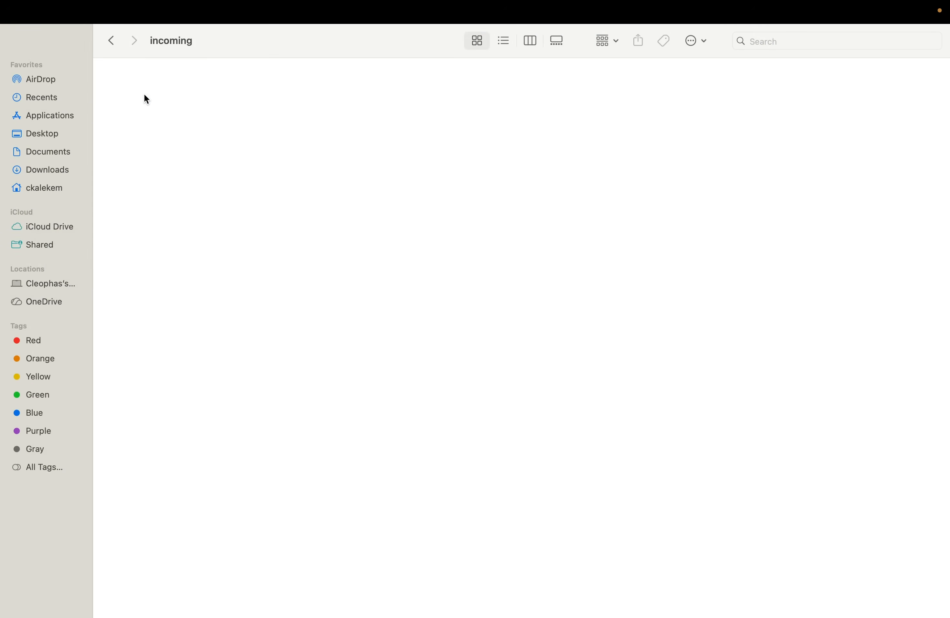
Step: Copy sales.csv from the home directory's data folder into nifi/incoming, and switch back to the NiFi flow in Chrome
left_click(40, 186)
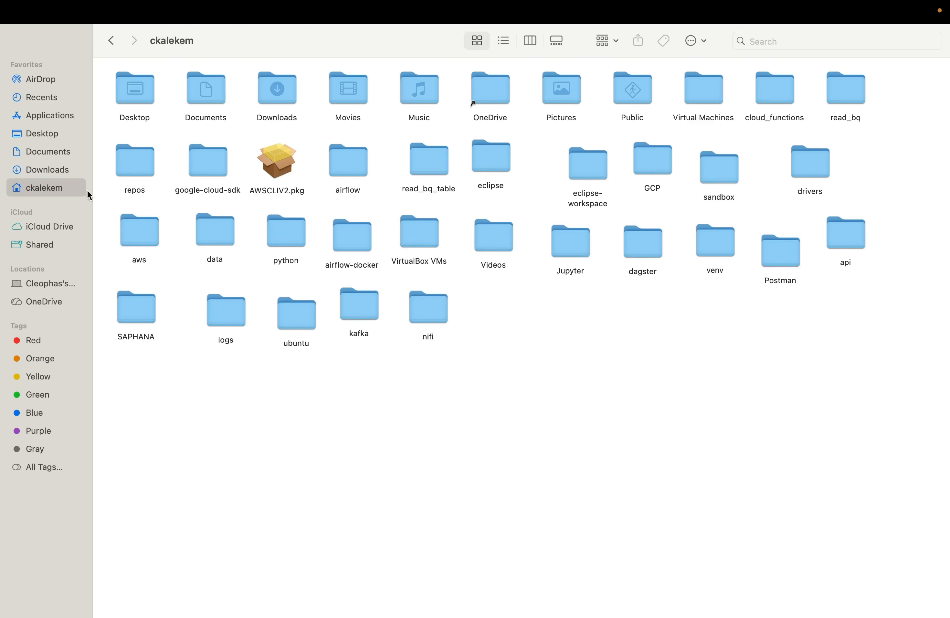
double_click(209, 229)
right_click(138, 89)
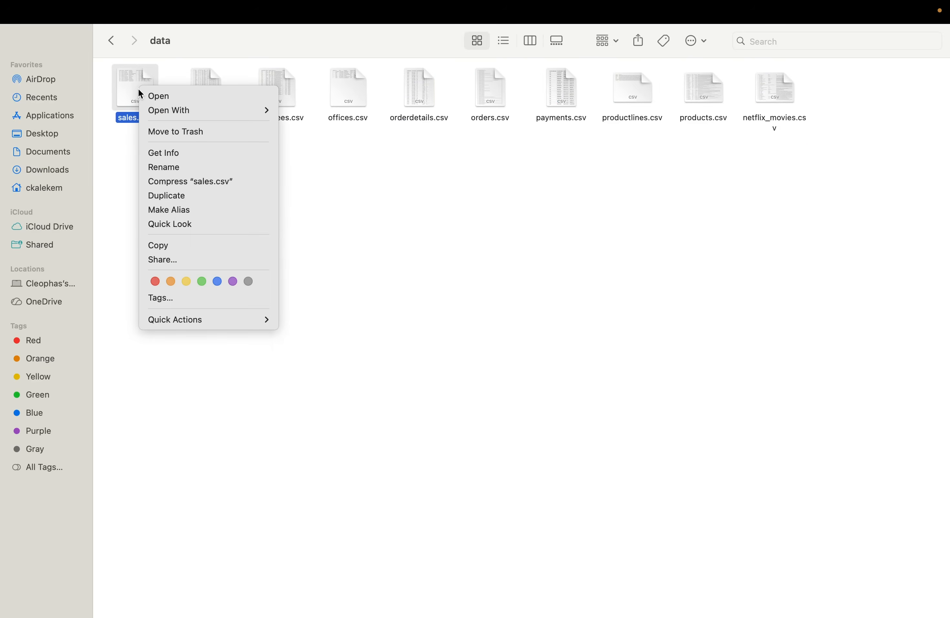
left_click(165, 248)
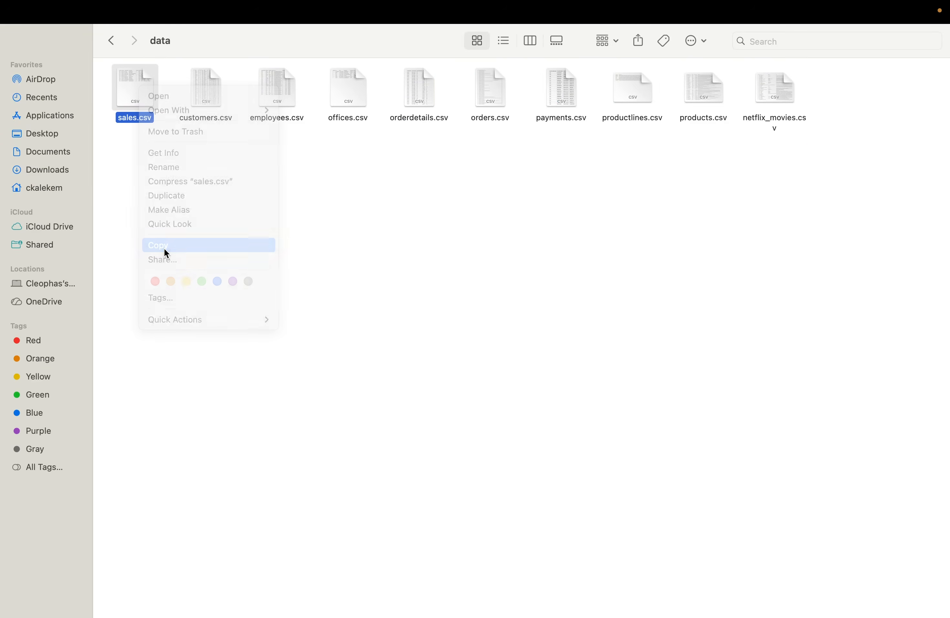
left_click(42, 187)
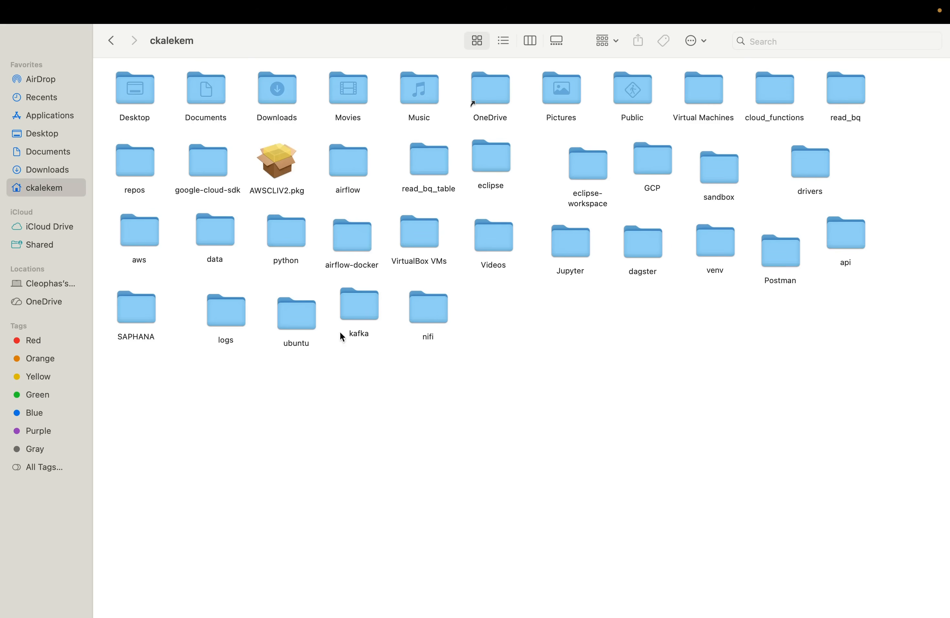
double_click(427, 315)
double_click(139, 103)
right_click(221, 185)
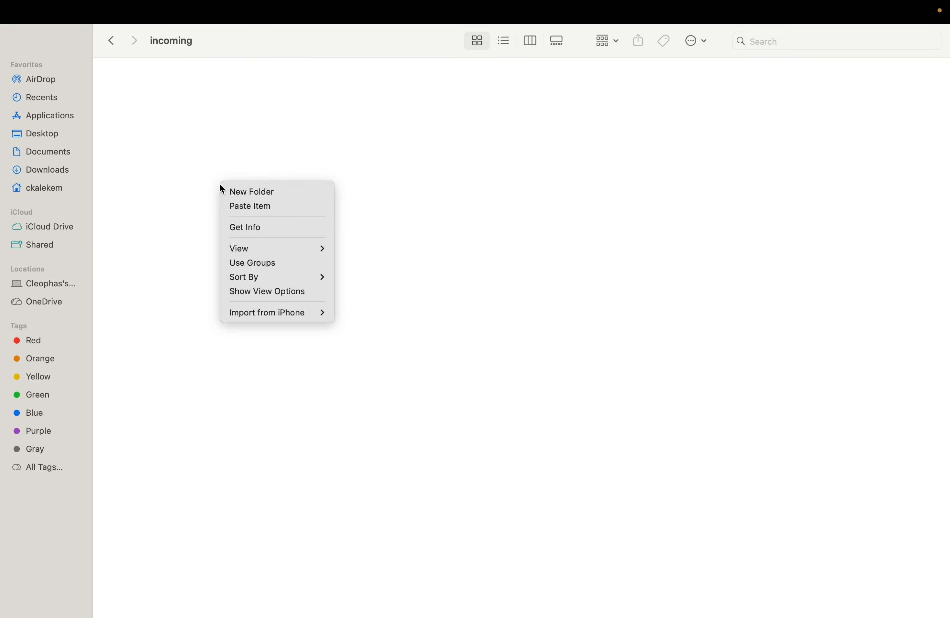
left_click(242, 206)
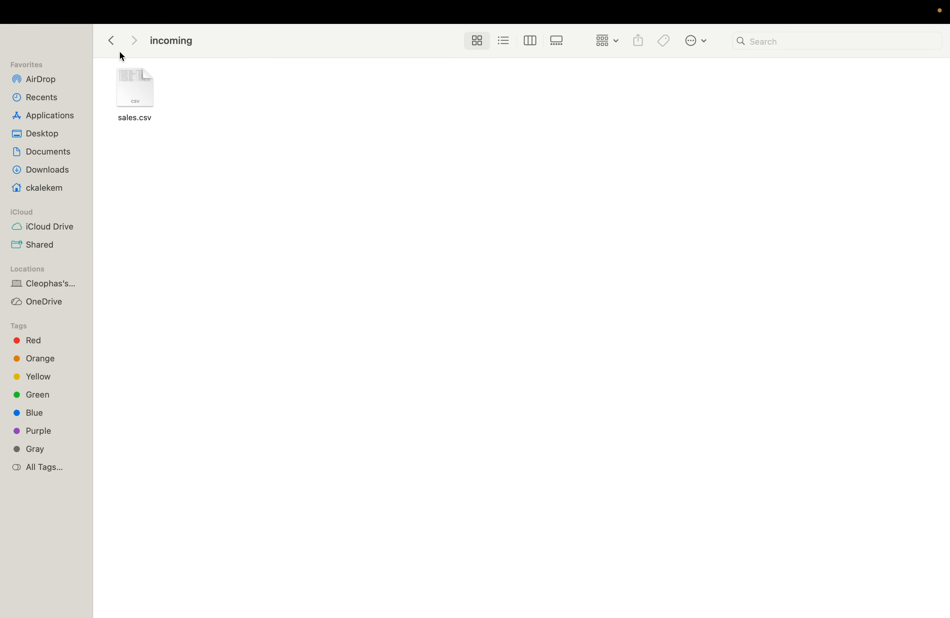
key("super+Tab")
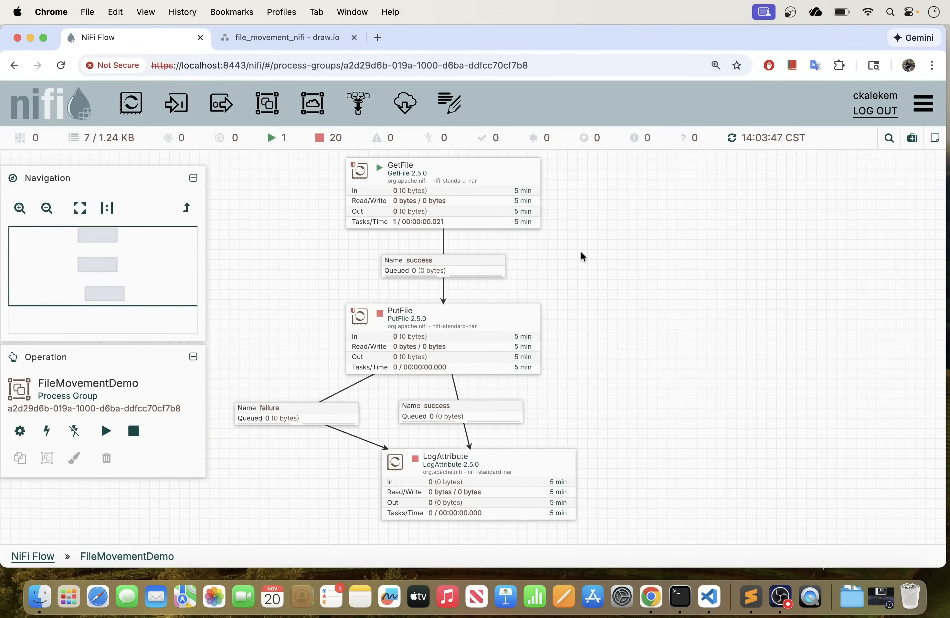
Step: Refresh the flow's statistics and list the queue of the success connection between GetFile and PutFile
right_click(583, 257)
left_click(622, 268)
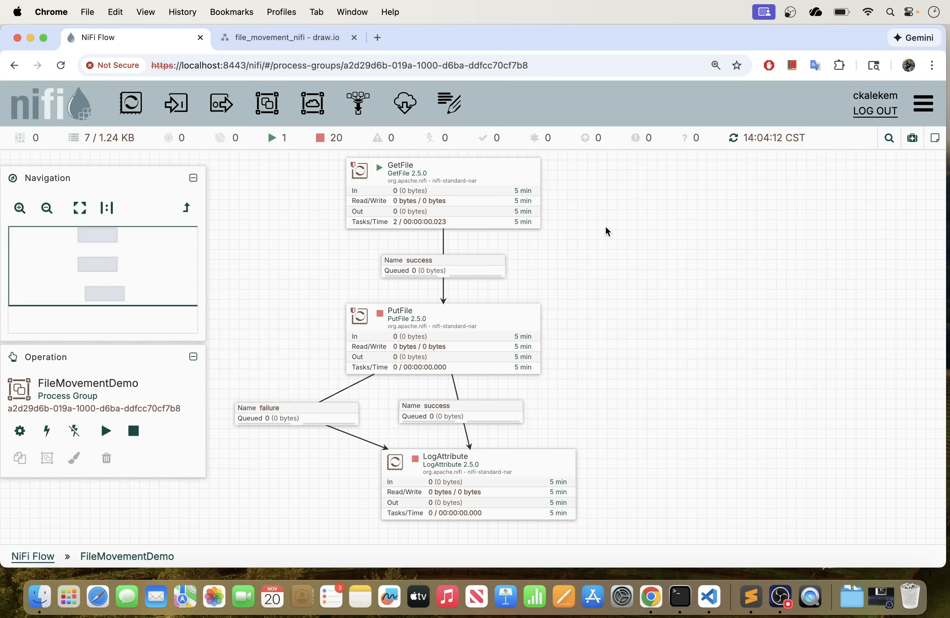
right_click(614, 234)
left_click(629, 246)
right_click(478, 267)
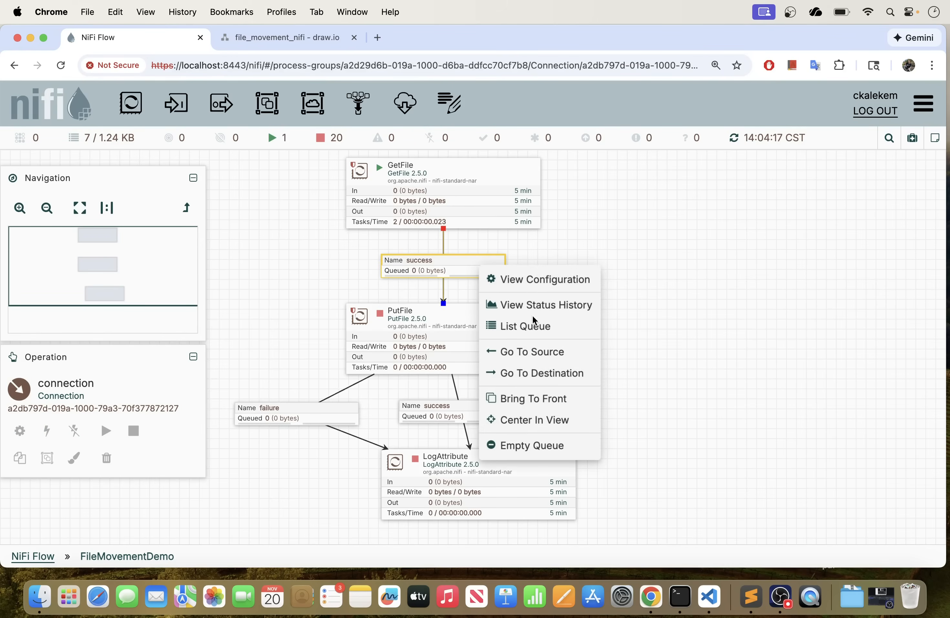
left_click(532, 326)
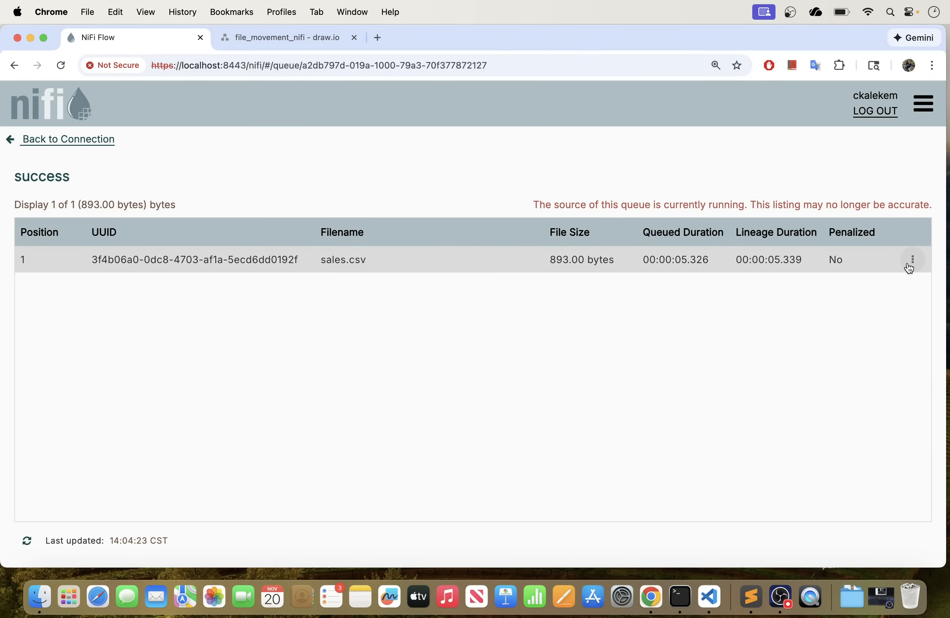
Step: Open the content of the queued sales.csv and display it in csv format
left_click(912, 260)
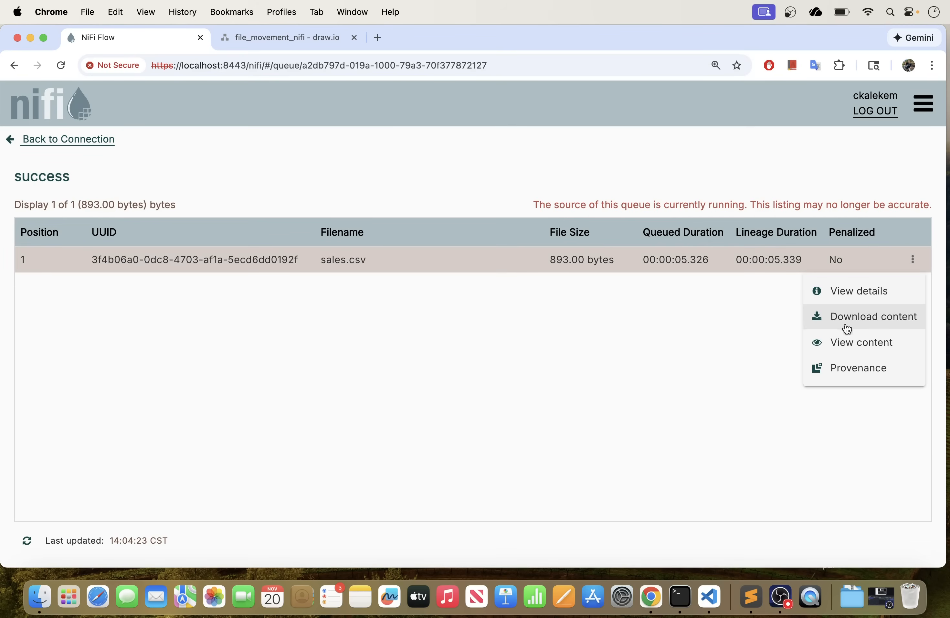
left_click(848, 346)
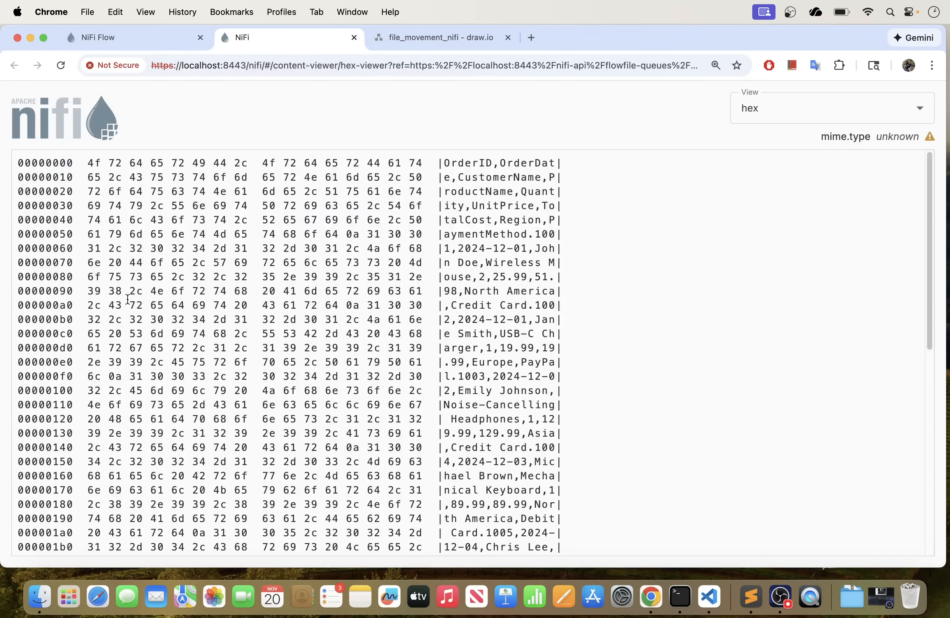
scroll(172, 306, "down", 10)
scroll(321, 241, "up", 10)
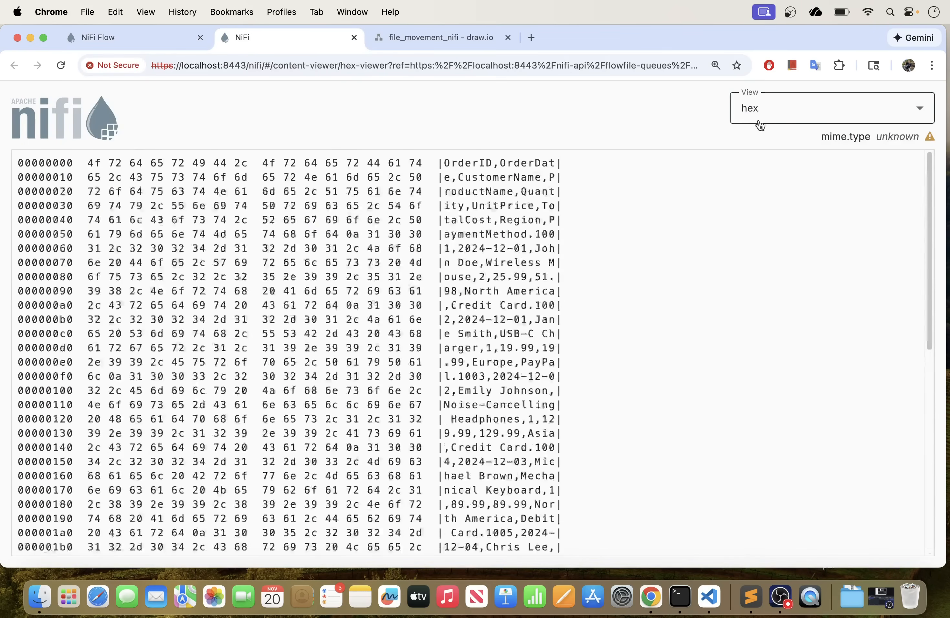
left_click(777, 110)
left_click(751, 179)
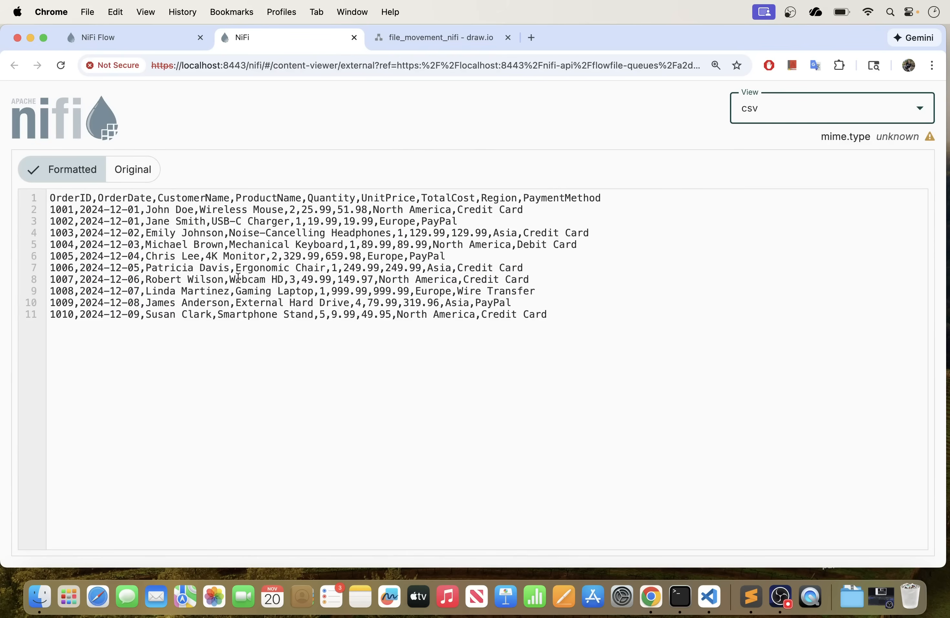
Step: Try the json format for the file content, return to csv, and highlight all the rows
left_click(832, 115)
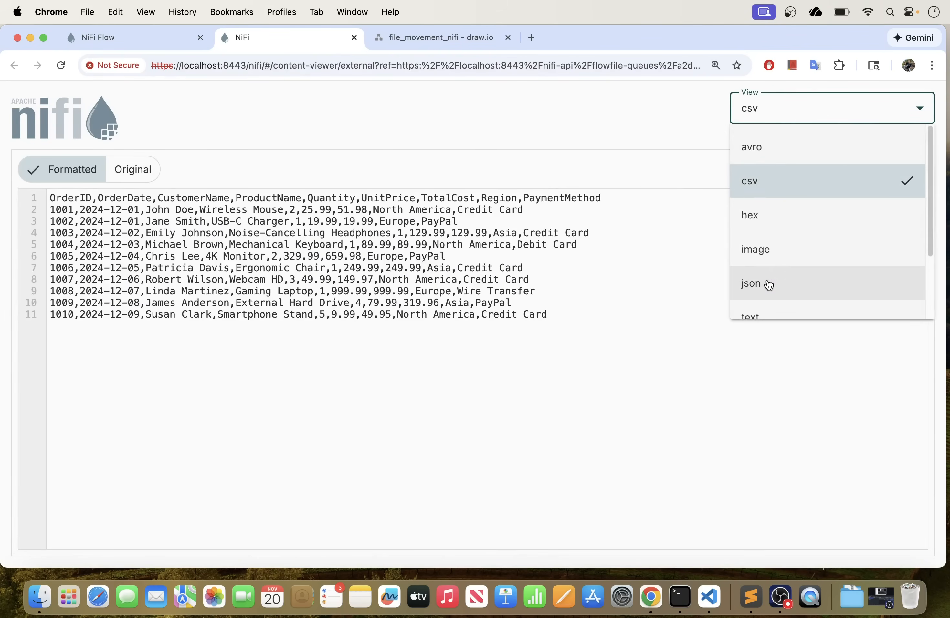
left_click(768, 282)
left_click(781, 110)
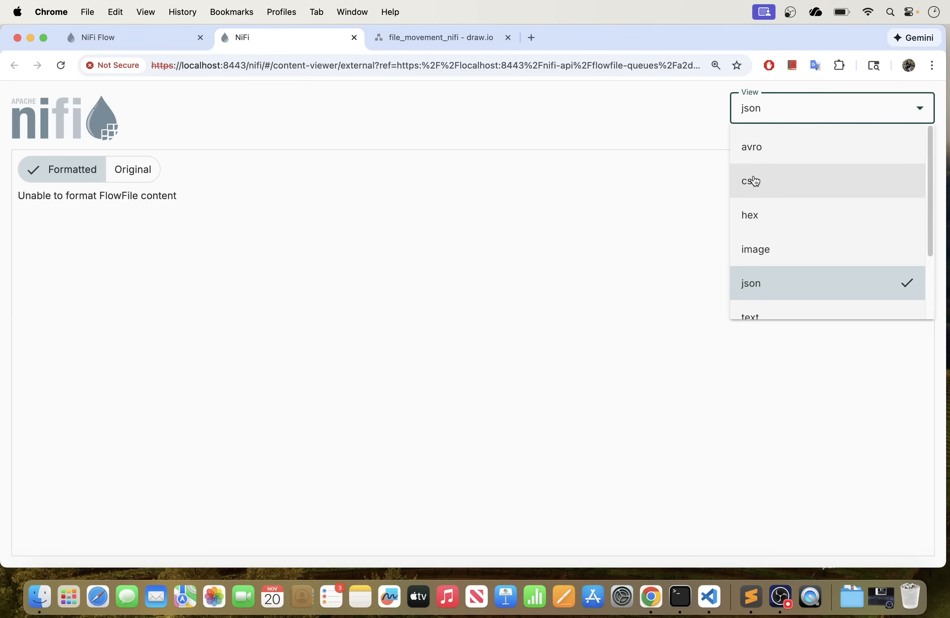
left_click(768, 183)
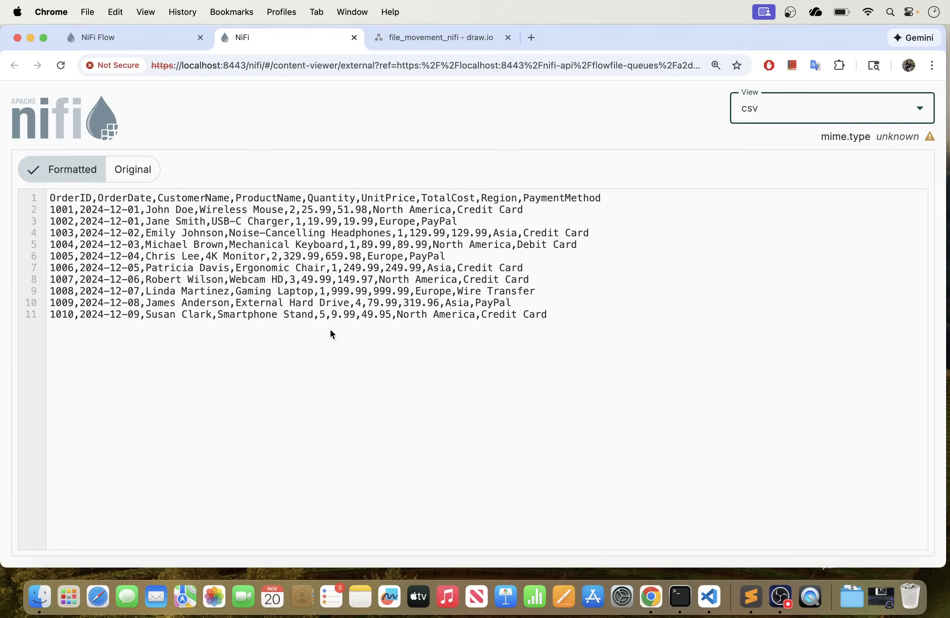
left_click_drag(575, 316, 1, 203)
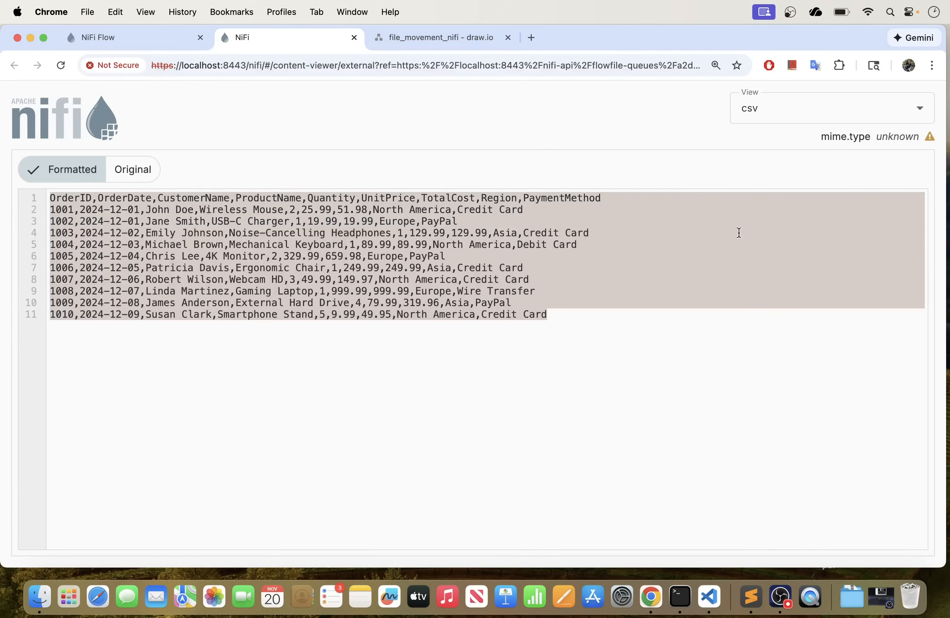
Step: Return from the content viewer and queue listing to the FileMovementDemo flow and refresh its statistics
left_click(149, 36)
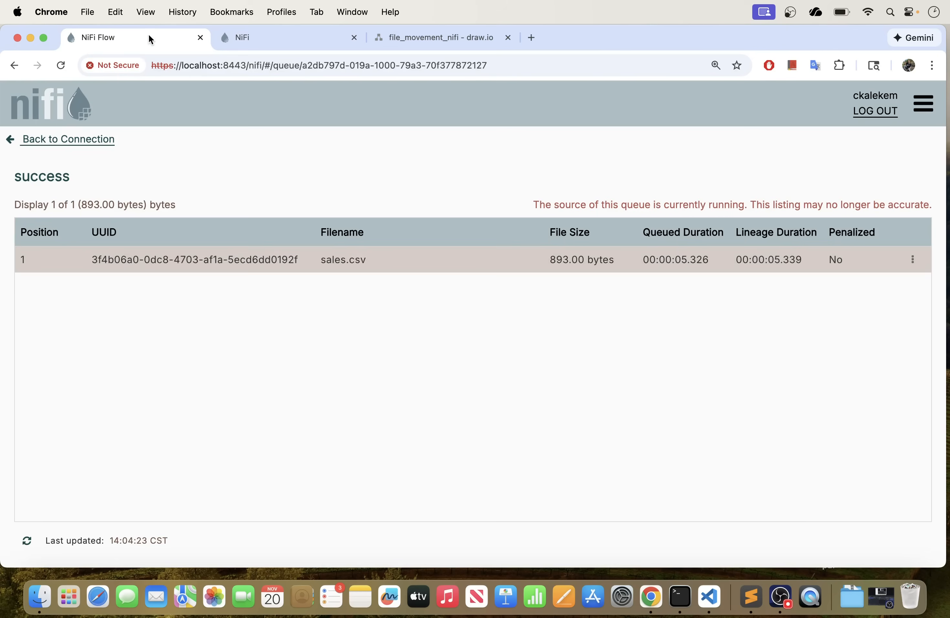
left_click(35, 141)
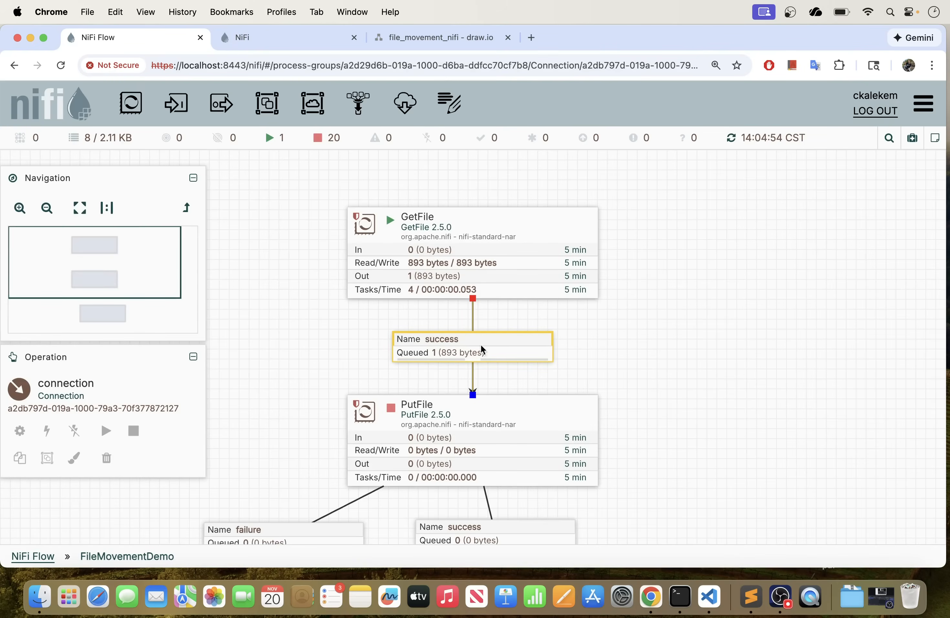
right_click(574, 332)
left_click(595, 99)
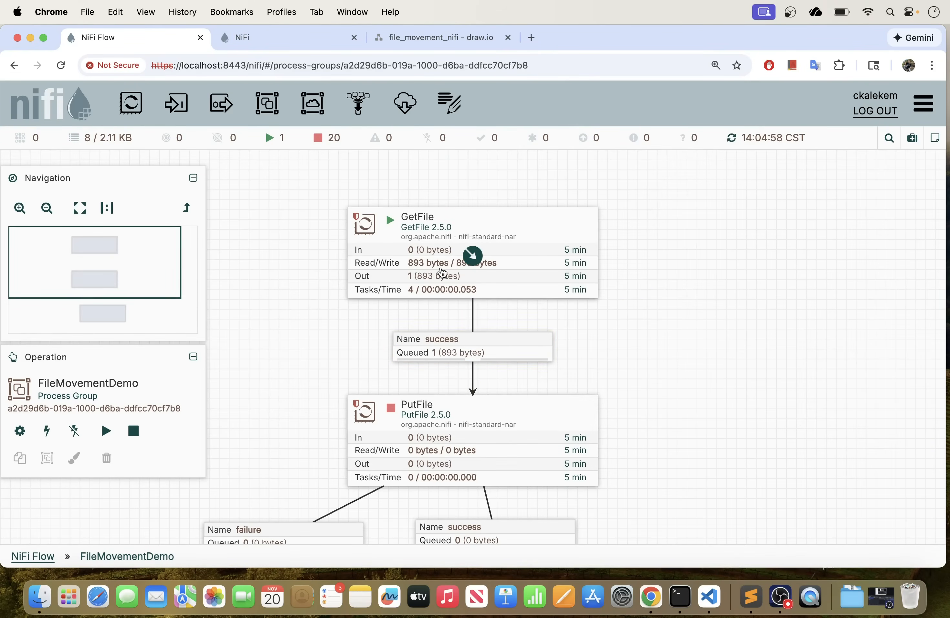
Step: Check the run schedule in GetFile's scheduling configuration and close the processor details
right_click(450, 267)
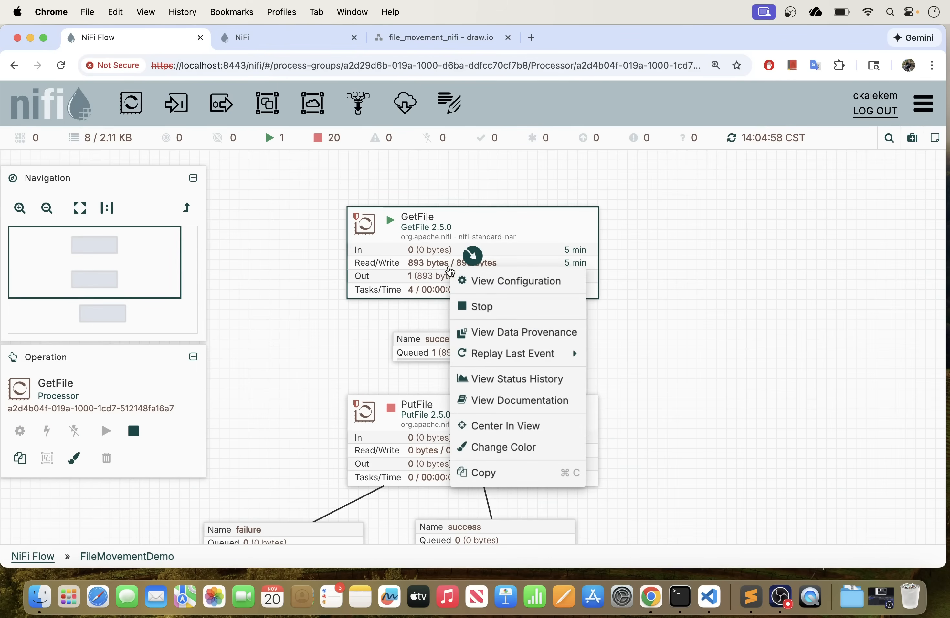
left_click(505, 282)
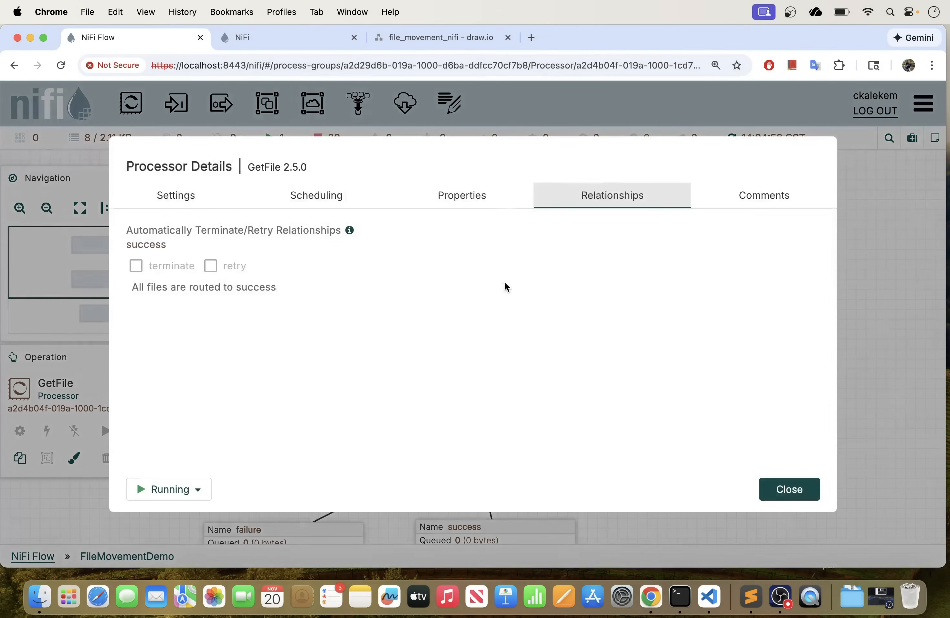
left_click(308, 197)
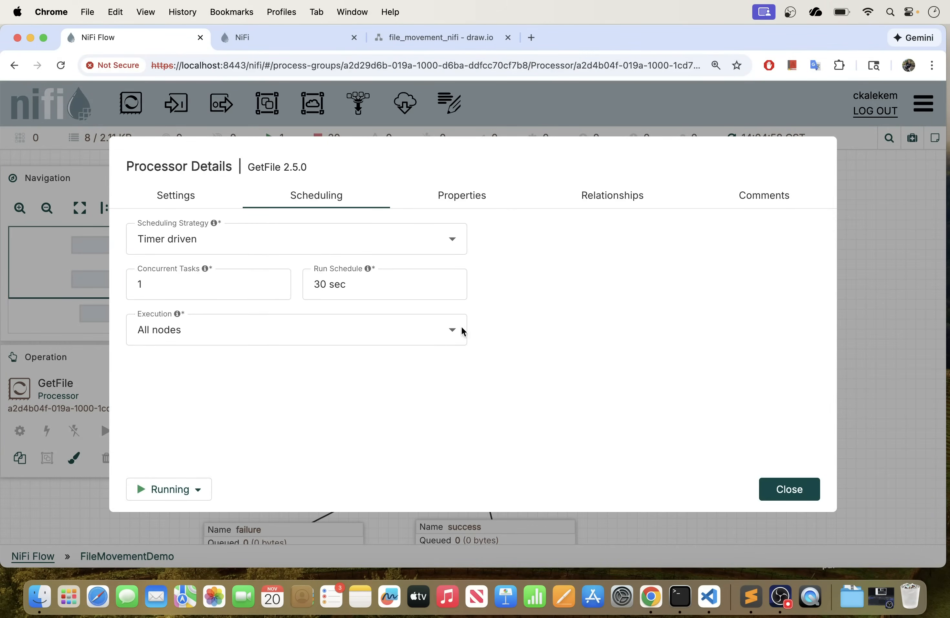
left_click(323, 284)
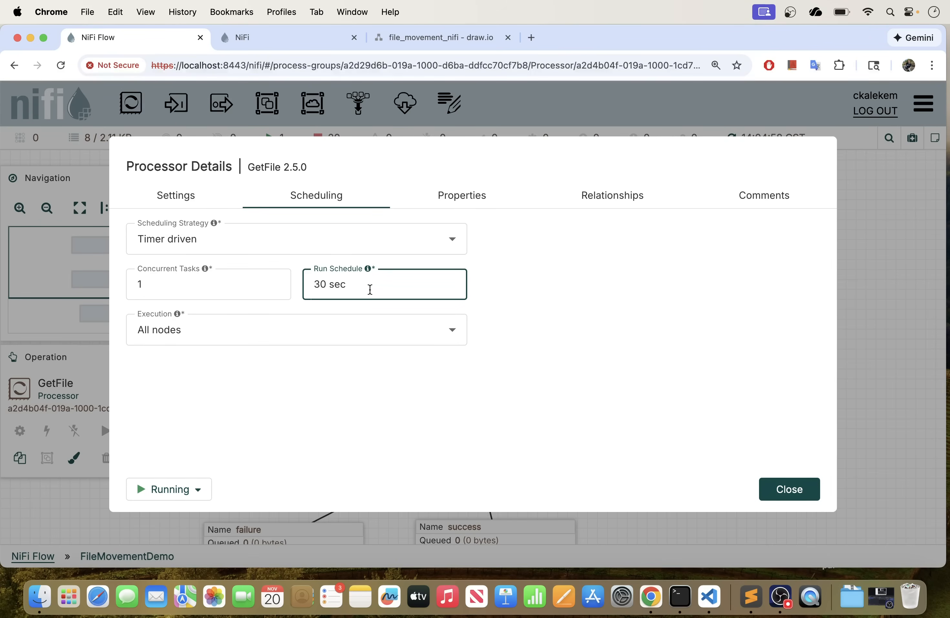
left_click(784, 489)
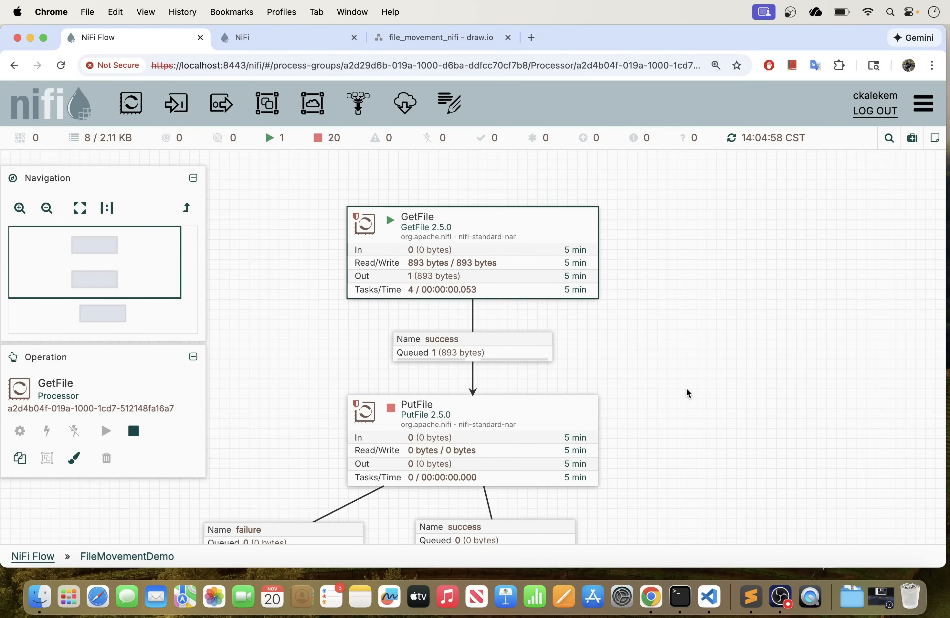
Step: Start the PutFile processor and refresh the flow's statistics
scroll(678, 275, "down", 5)
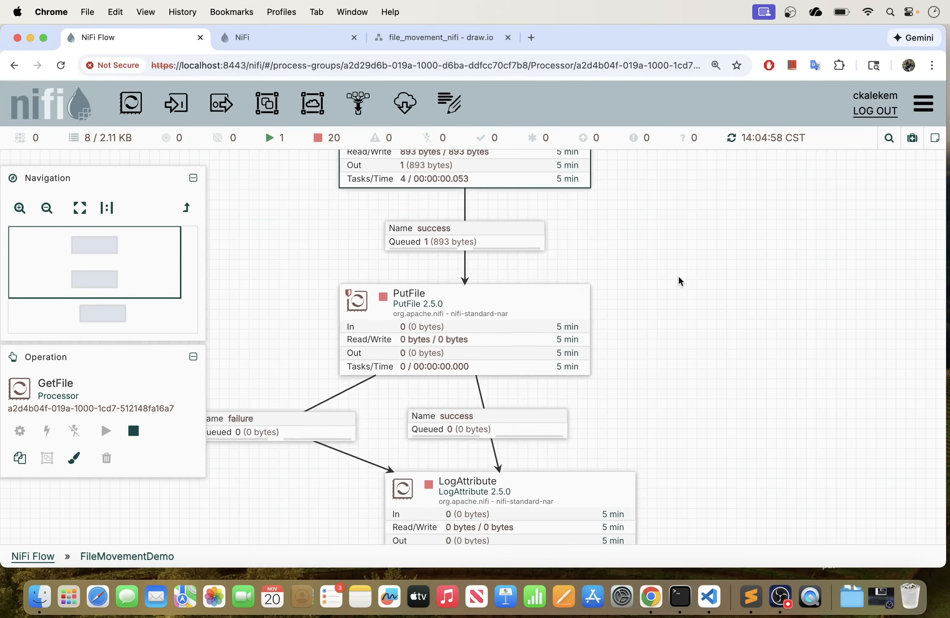
right_click(530, 305)
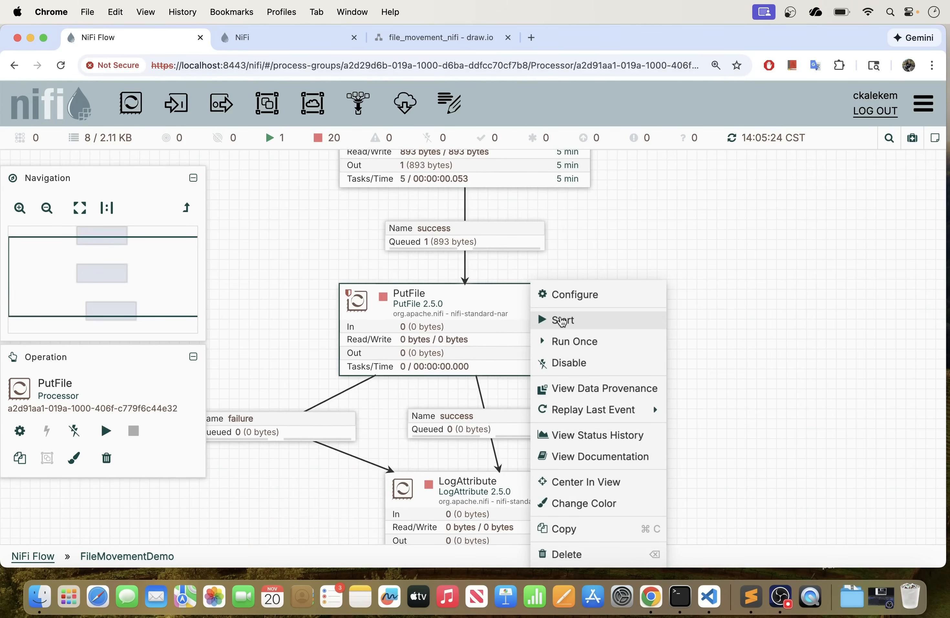
left_click(561, 321)
right_click(678, 331)
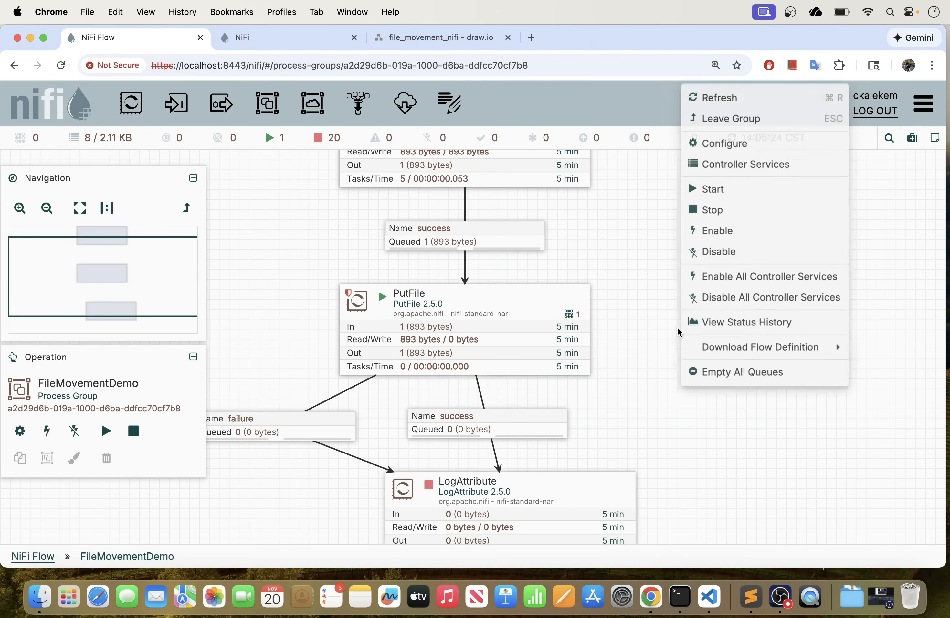
left_click(719, 105)
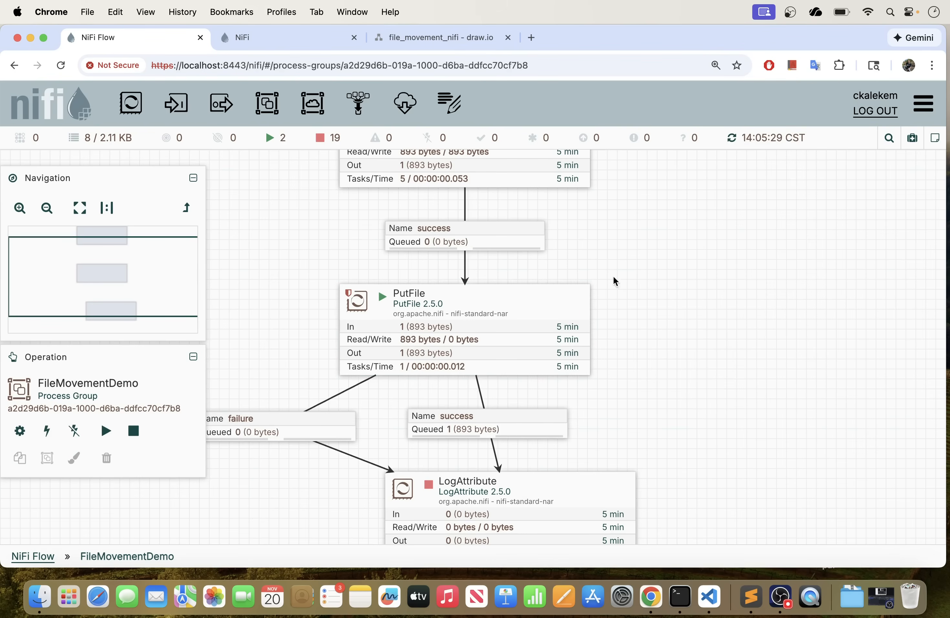
Step: Compare the queues before and after PutFile, and list the queue of its success connection to LogAttribute
left_click_drag(678, 370, 676, 280)
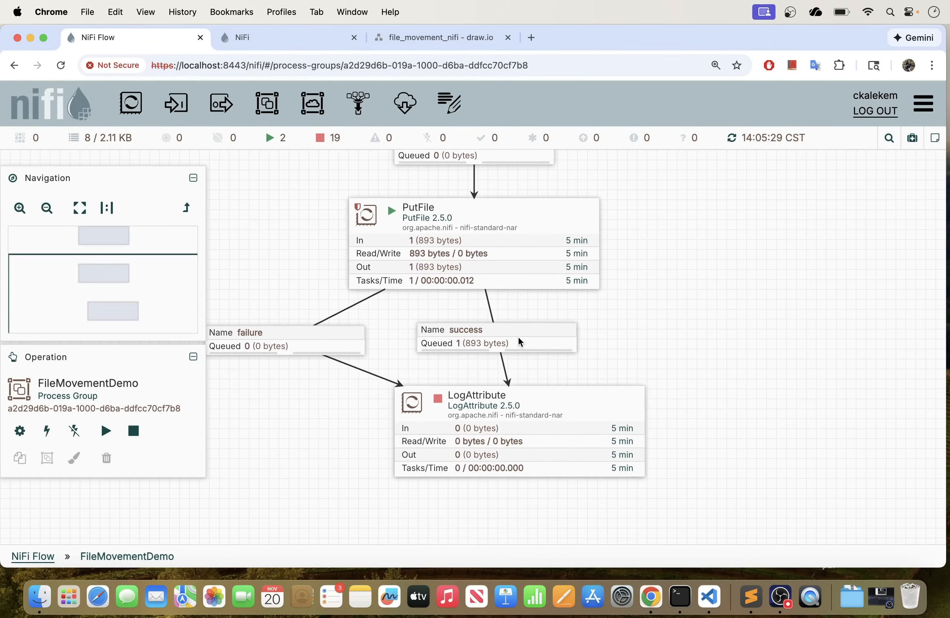
scroll(587, 292, "up", 3)
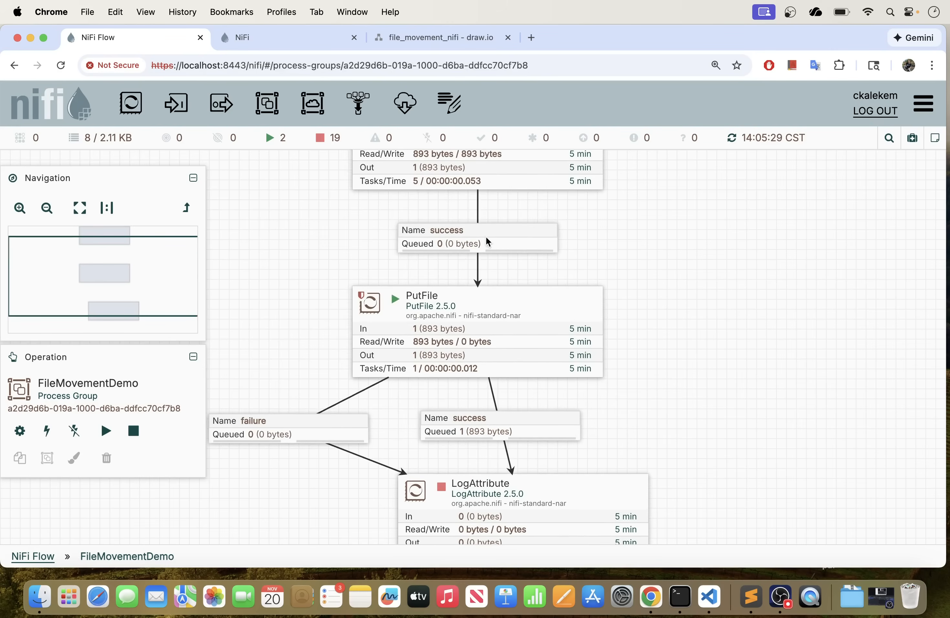
scroll(717, 381, "down", 3)
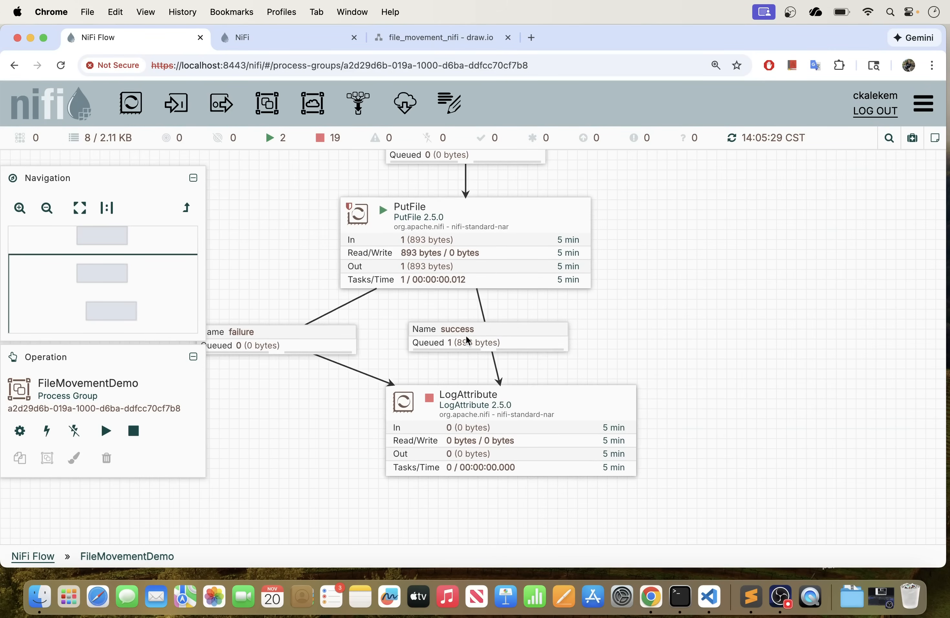
right_click(521, 335)
left_click(584, 397)
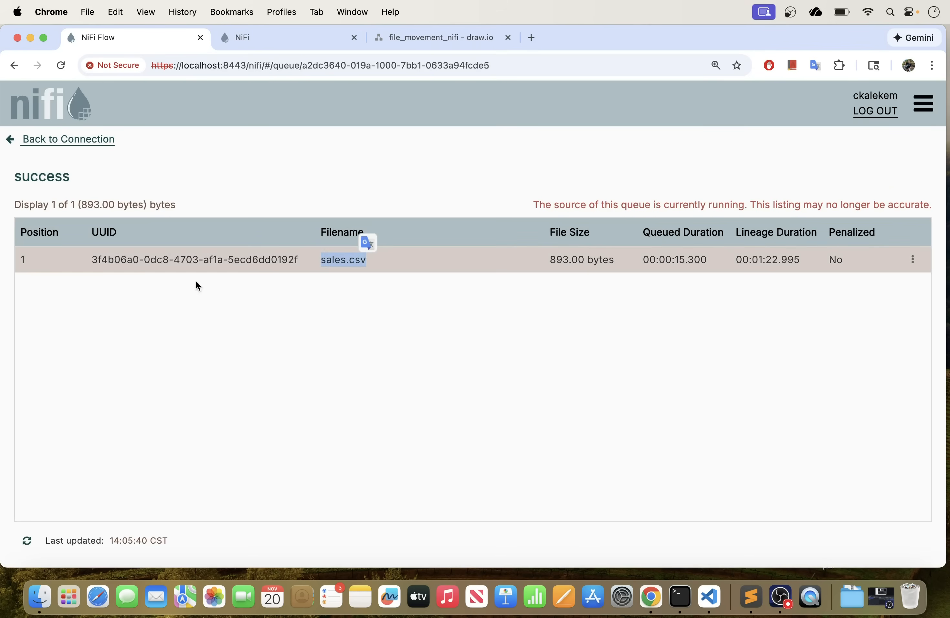
Step: View the details of the queued sales.csv FlowFile and display its content in csv format
left_click(913, 259)
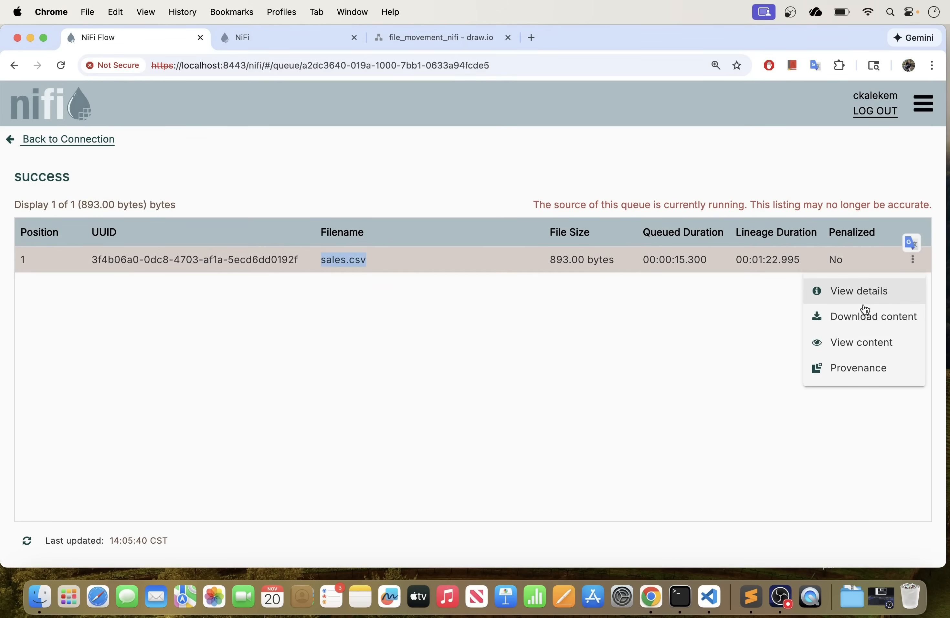
left_click(854, 292)
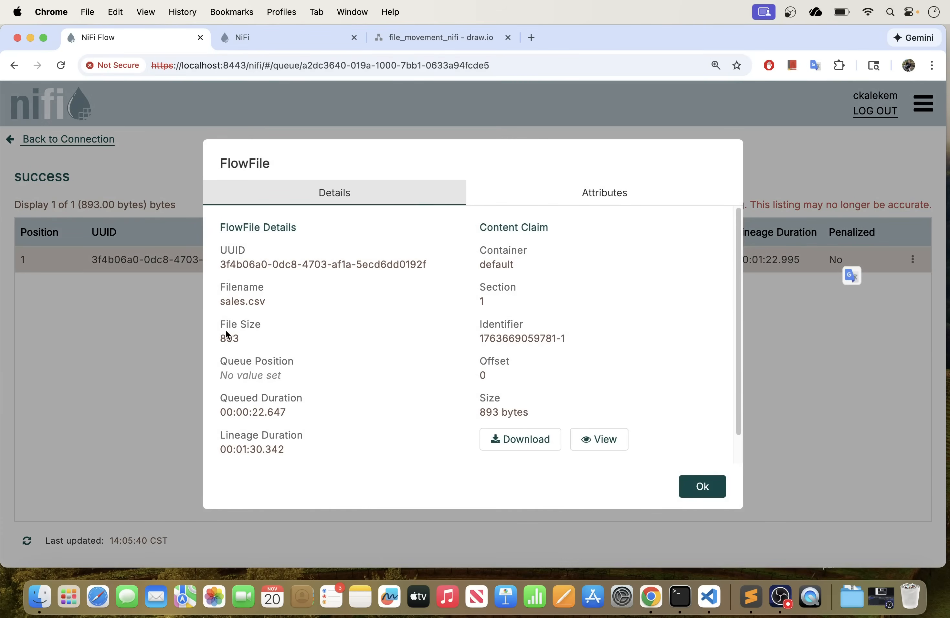
left_click(612, 438)
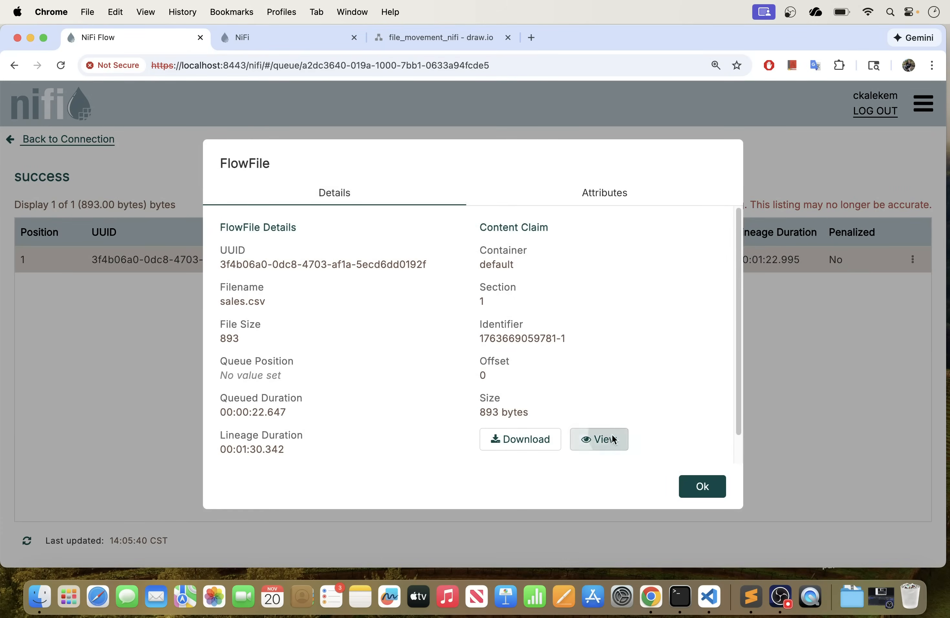
left_click(767, 115)
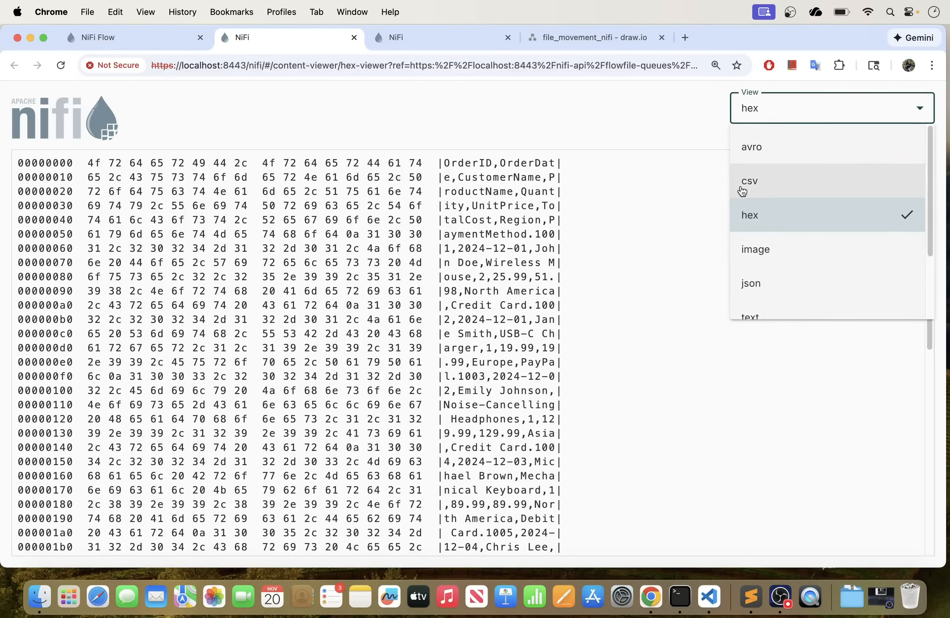
left_click(741, 184)
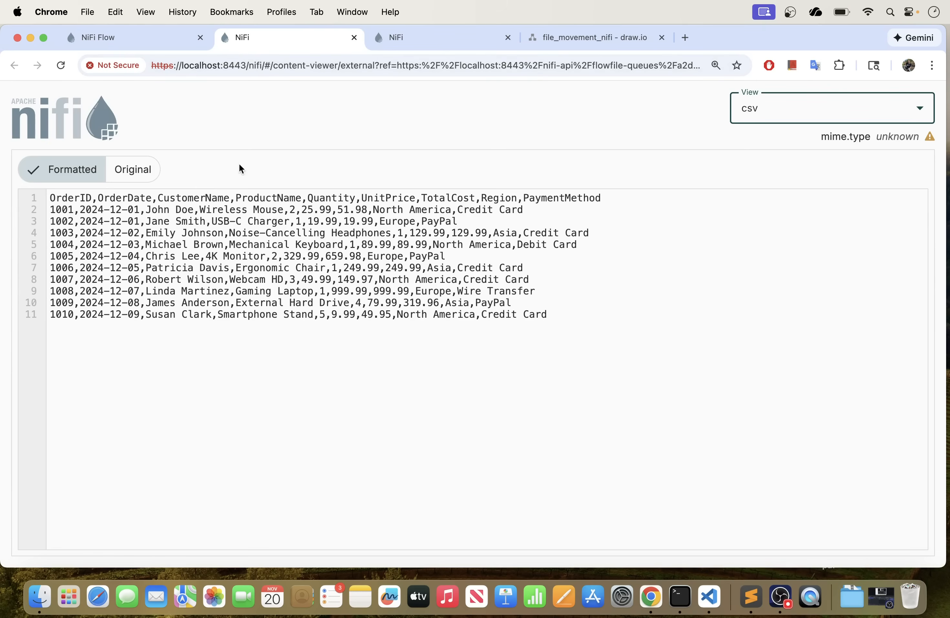
Step: Return to the queue listing, closing both content viewer pages and the FlowFile details
left_click(148, 36)
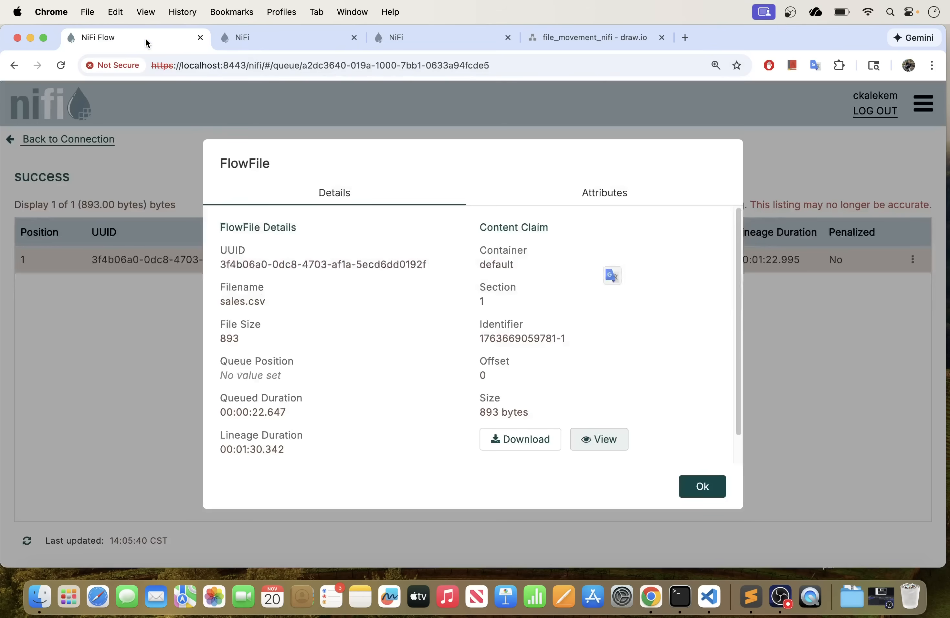
left_click(354, 38)
left_click(353, 38)
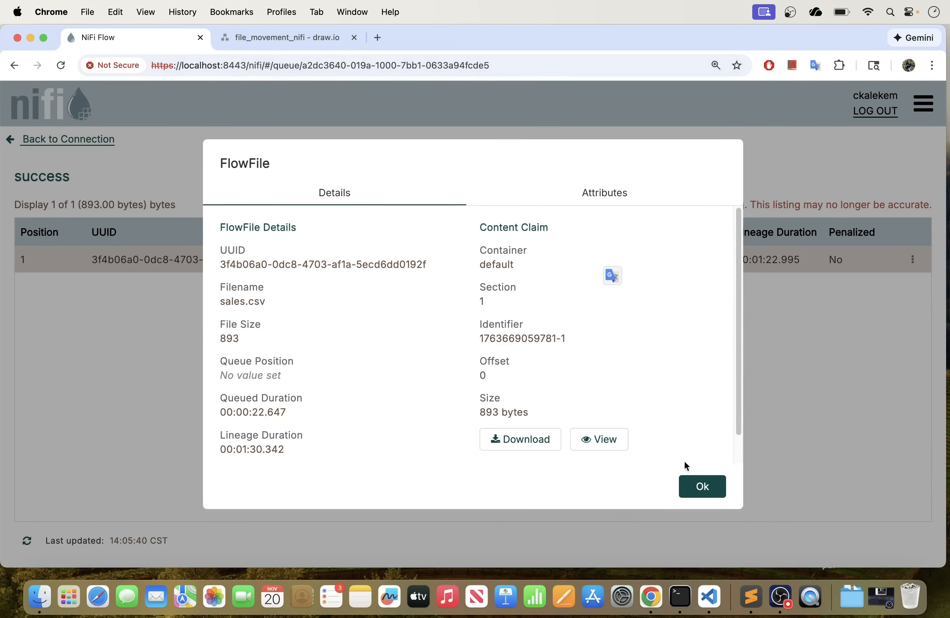
left_click(713, 491)
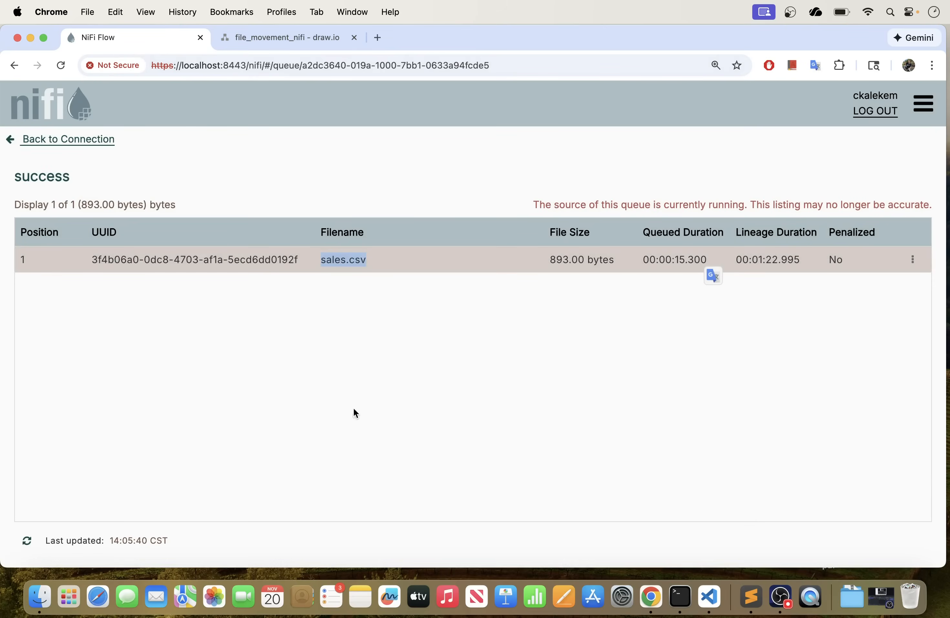
Step: Leave the queue listing and bring the PutFile and LogAttribute processors into view on the flow canvas
left_click(49, 148)
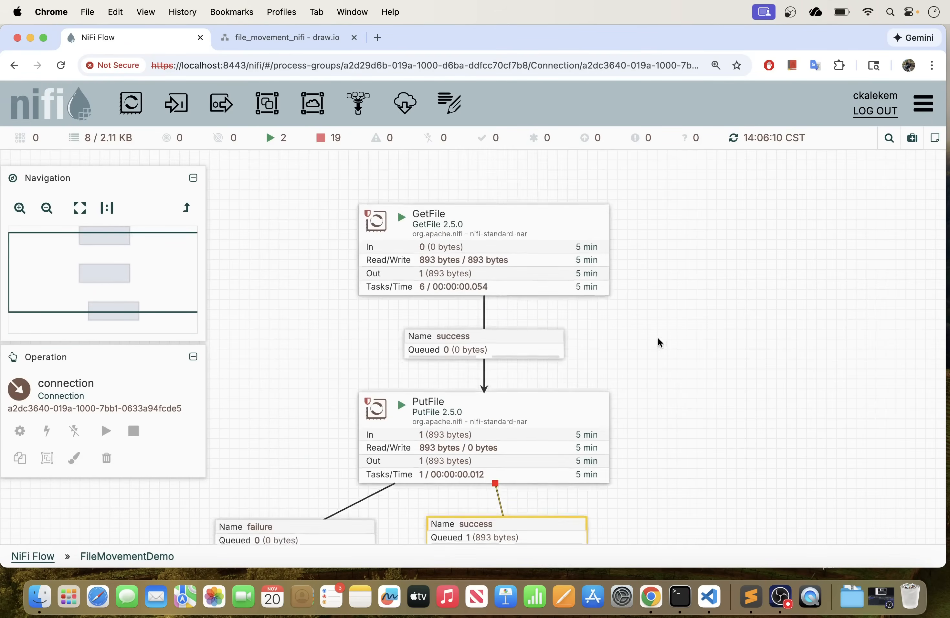
left_click_drag(658, 338, 641, 248)
left_click_drag(698, 317, 689, 261)
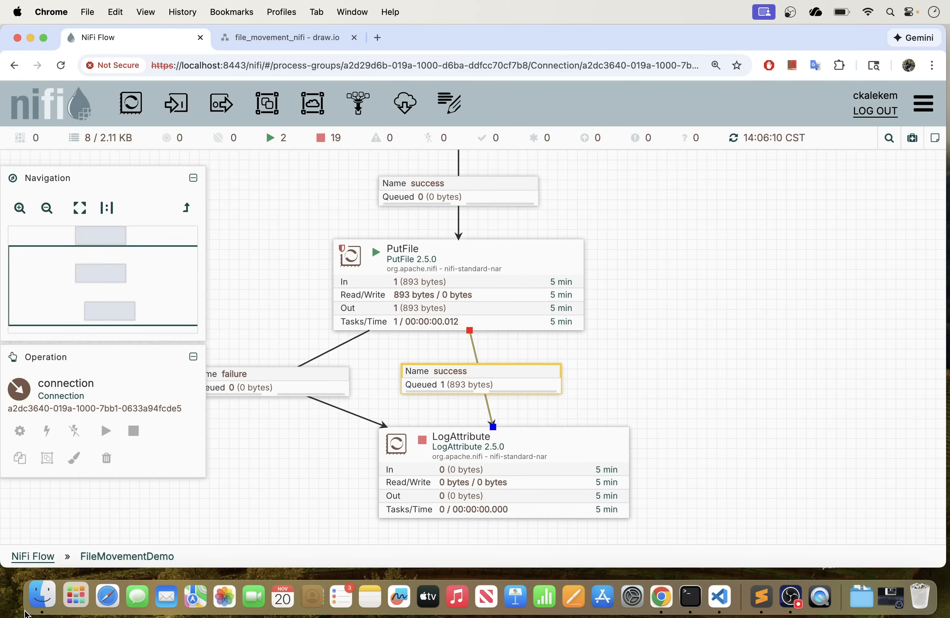
Step: Switch to Finder, check the contents of the nifi incoming and outgoing folders, and minimize the Finder window
left_click(40, 596)
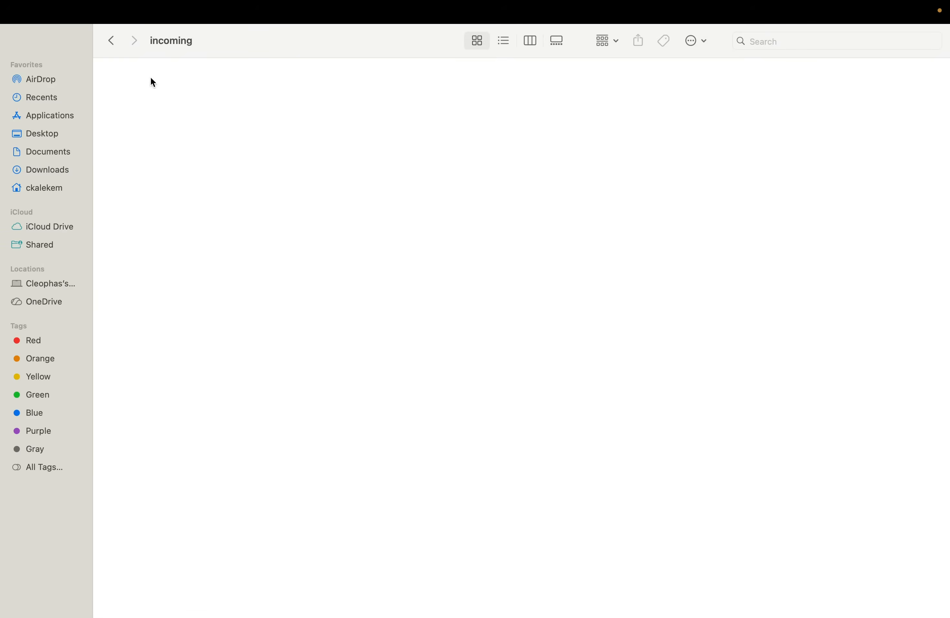
mouse_move(216, 15)
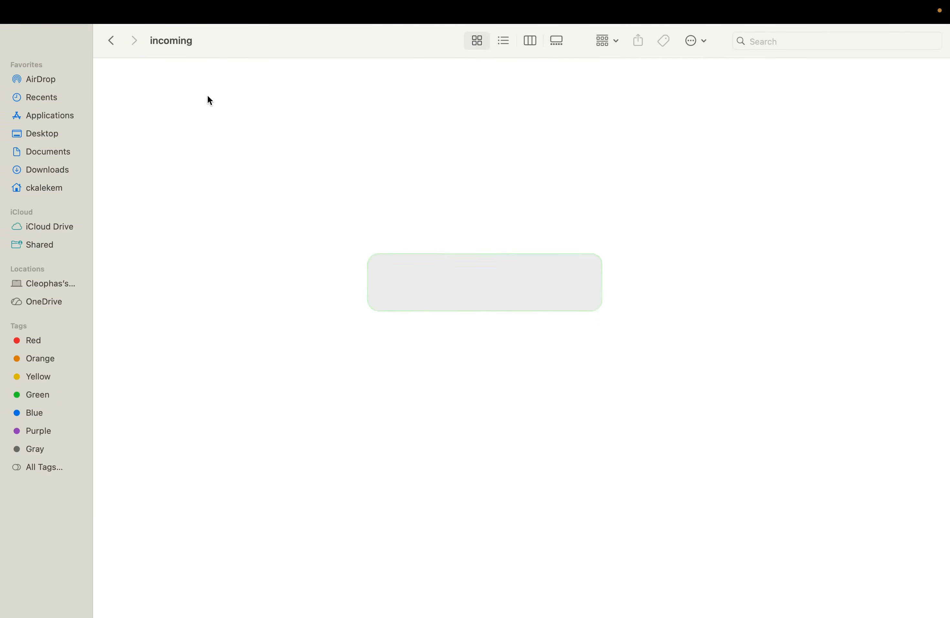
left_click(118, 43)
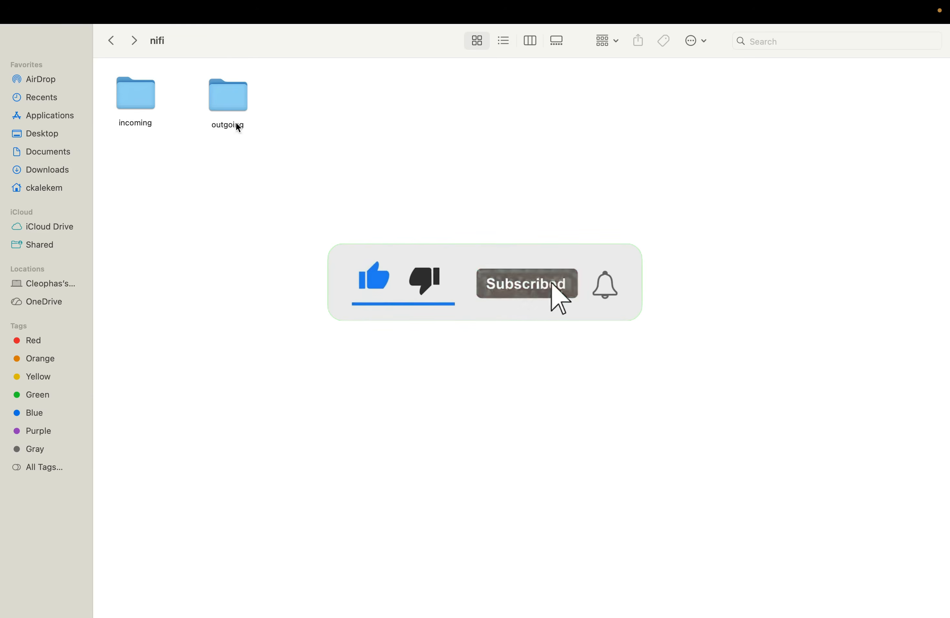
double_click(239, 100)
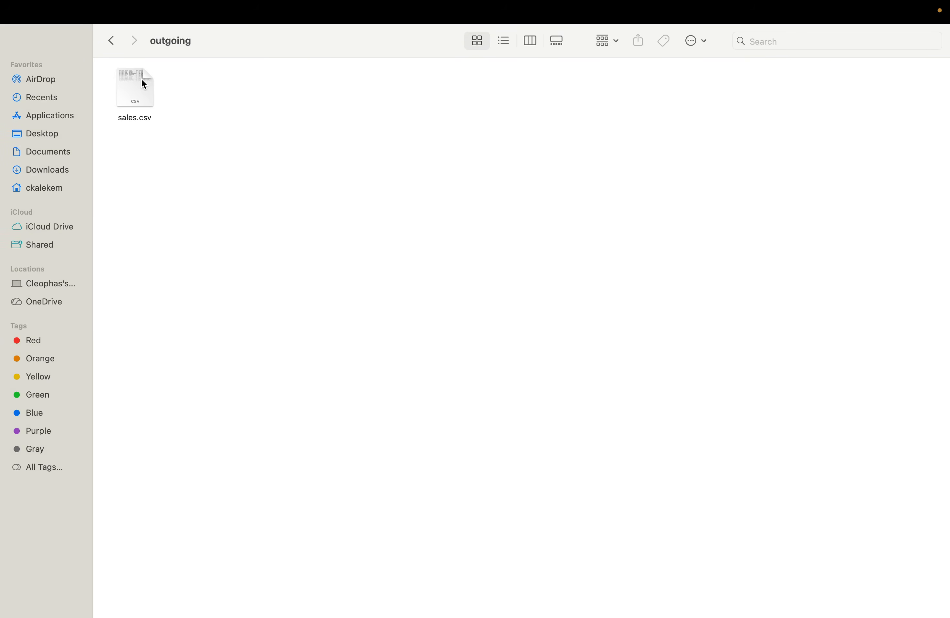
left_click(113, 43)
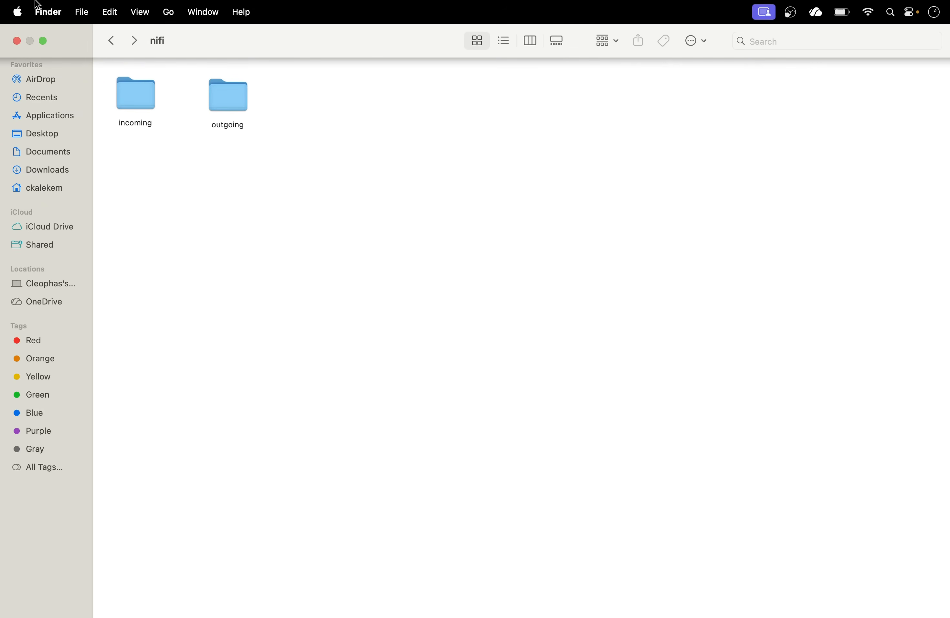
left_click(40, 41)
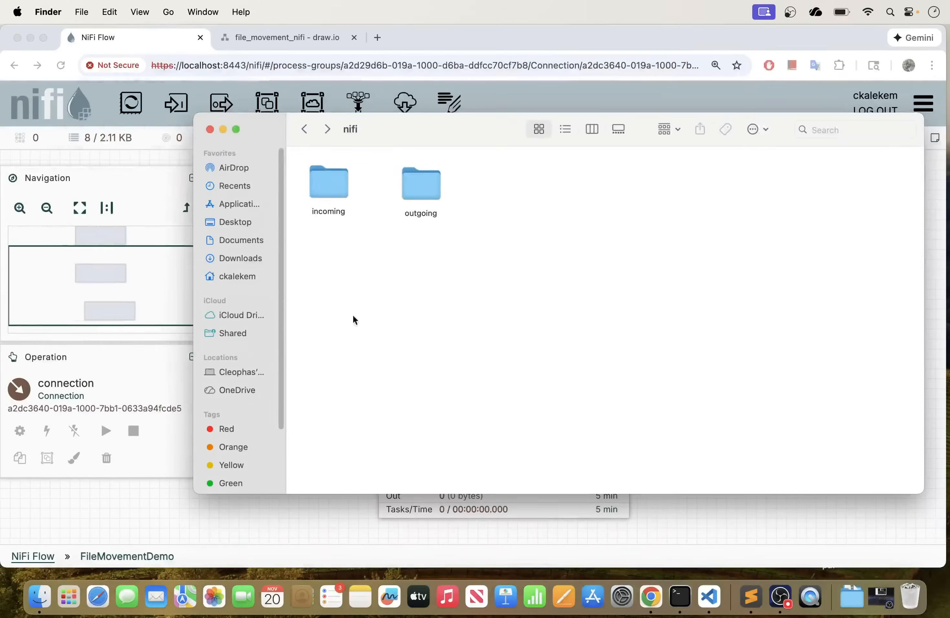
left_click(223, 129)
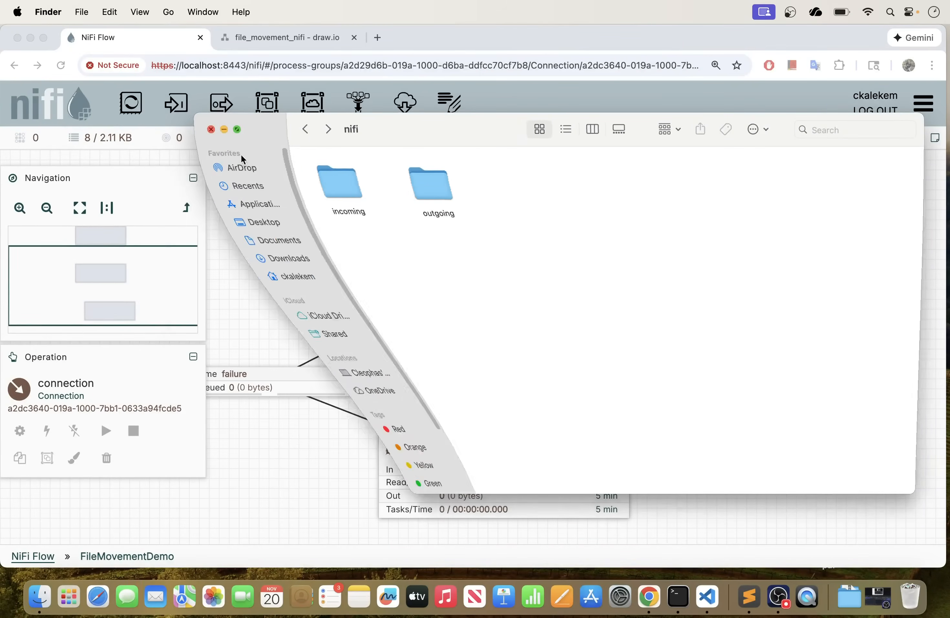
Step: Refresh the statistics of the FileMovementDemo flow and review its queues from GetFile to PutFile
left_click_drag(677, 254, 687, 441)
right_click(664, 365)
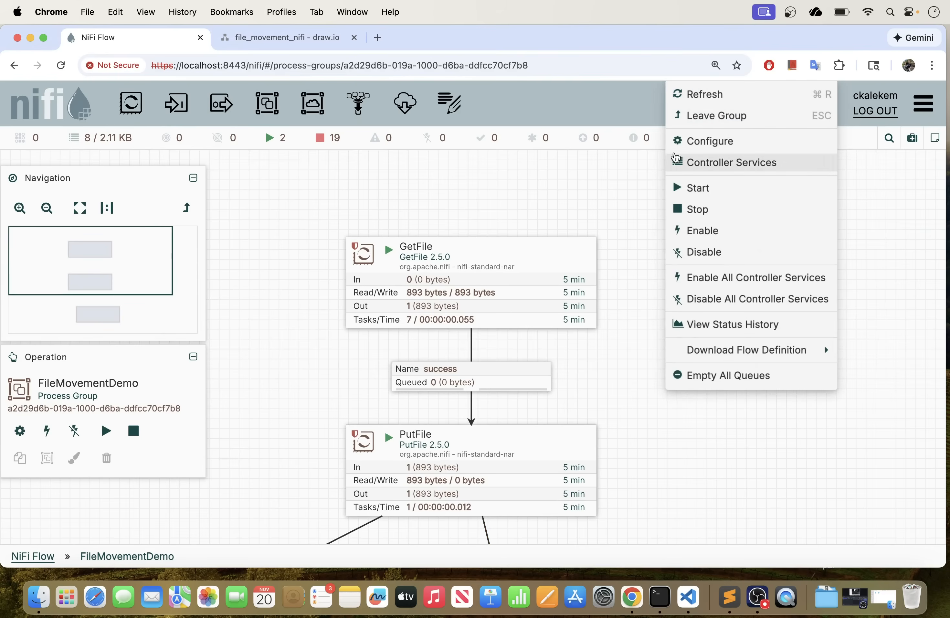
left_click(691, 96)
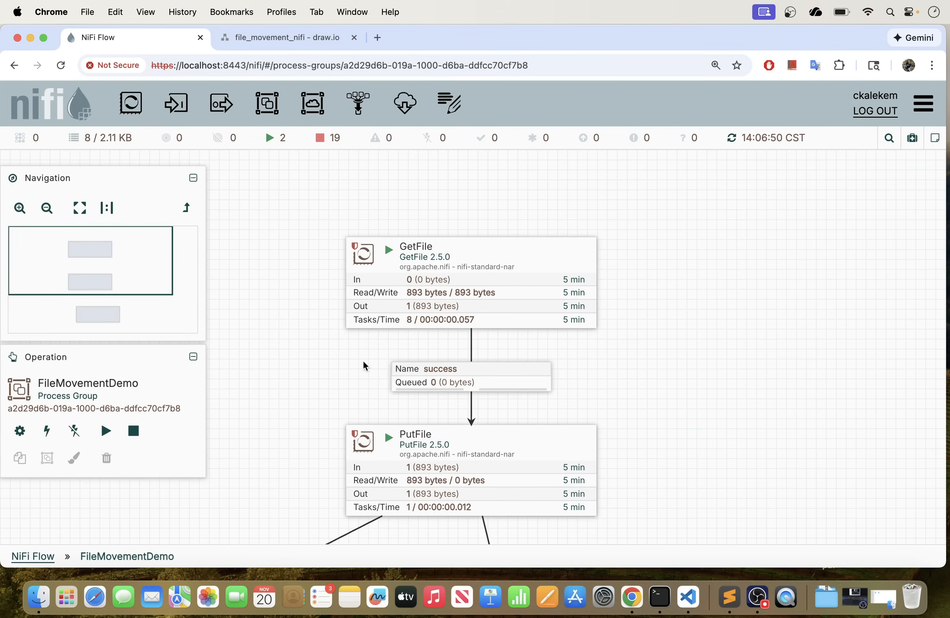
scroll(680, 381, "down", 3)
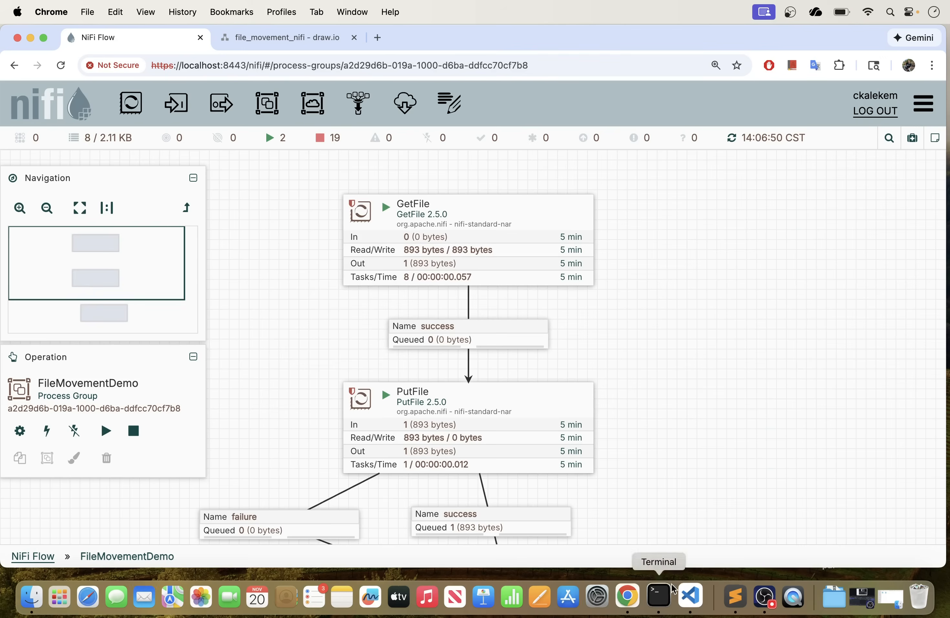
Step: Switch to Finder and copy all the CSV files from the data folder in the home directory
left_click(40, 598)
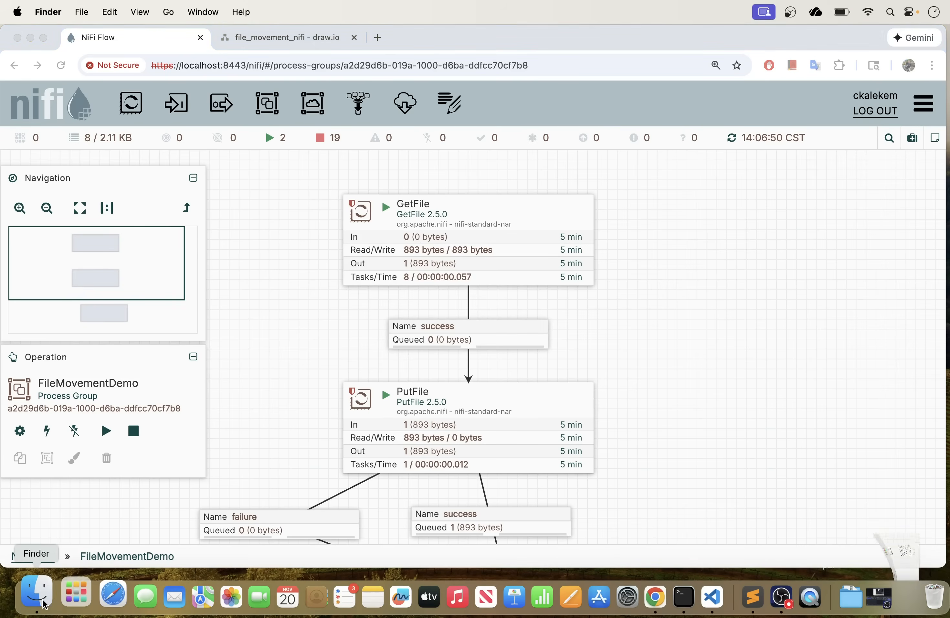
left_click(237, 276)
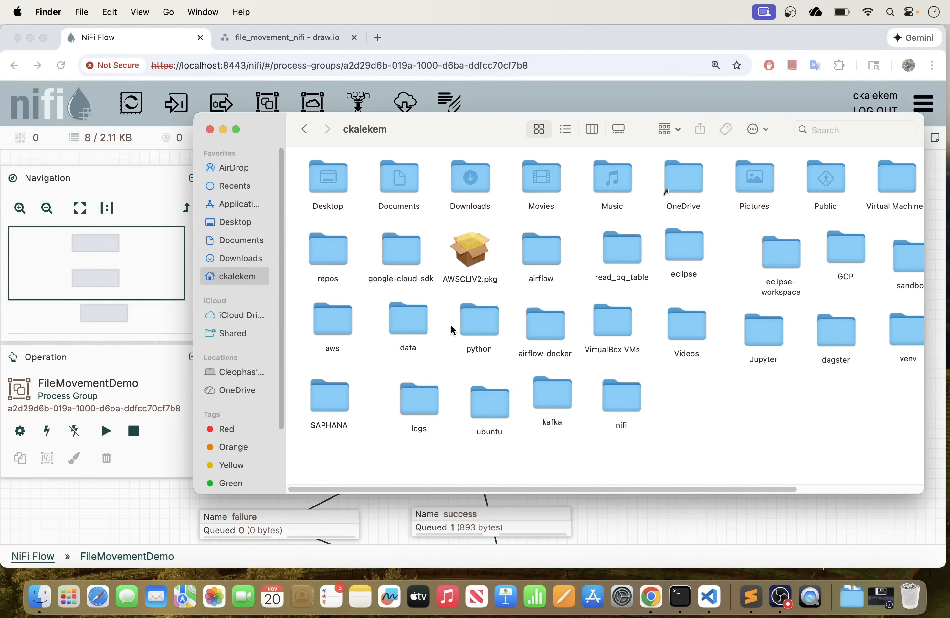
double_click(419, 325)
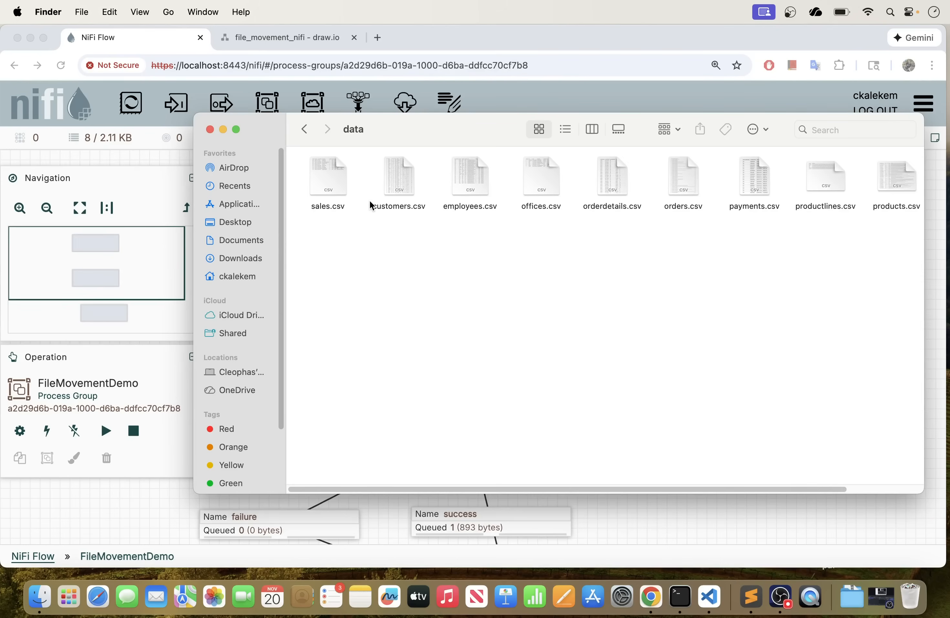
left_click(237, 131)
key("super+a")
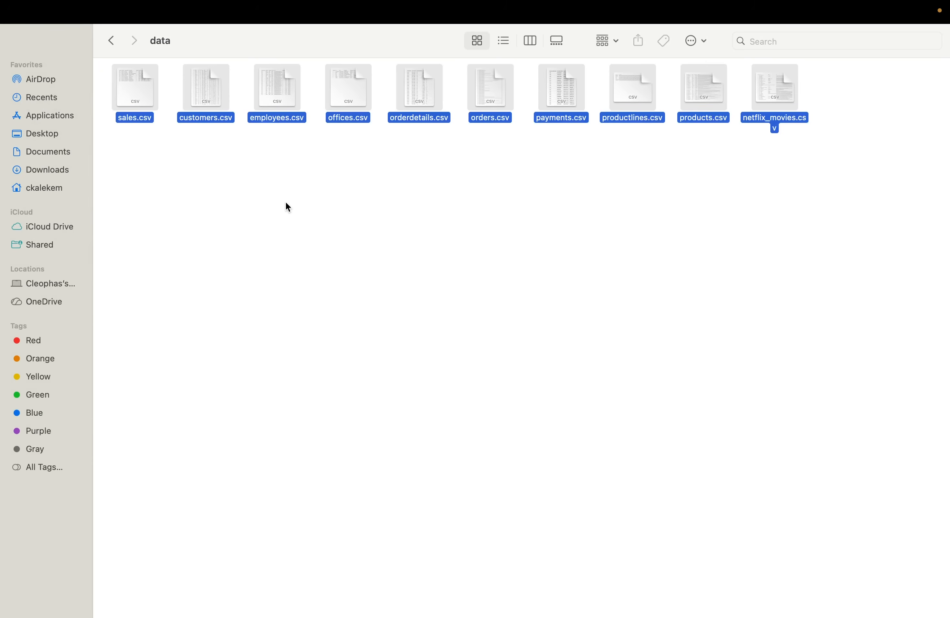
right_click(142, 96)
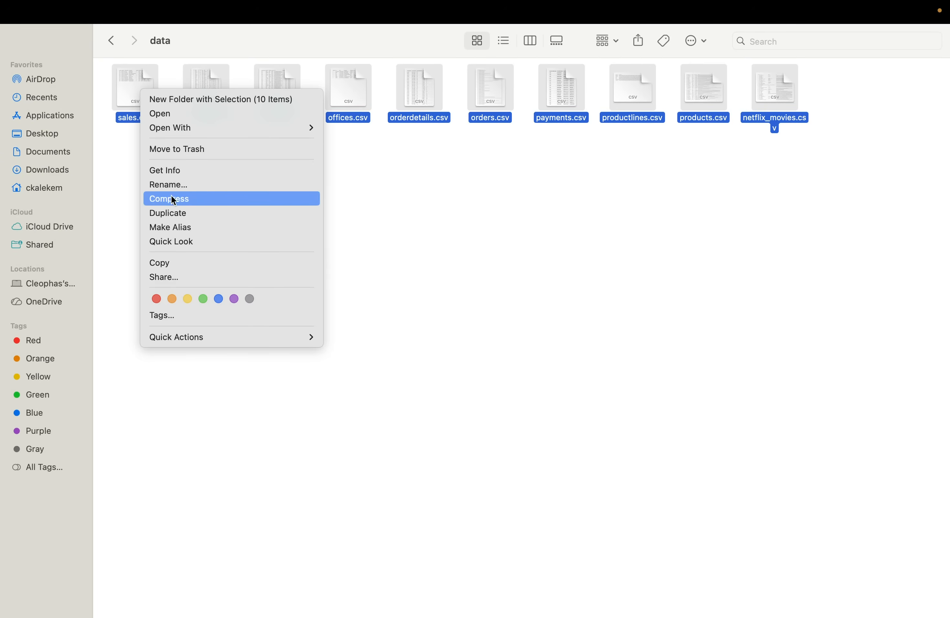
left_click(175, 263)
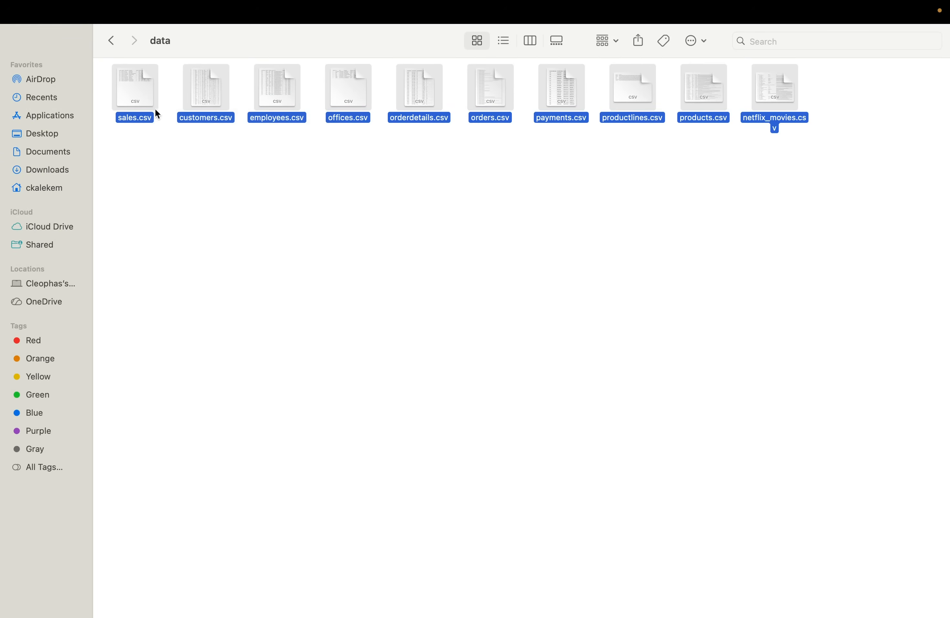
Step: Check the nifi outgoing folder and paste the copied CSV files into the nifi incoming folder
left_click(111, 40)
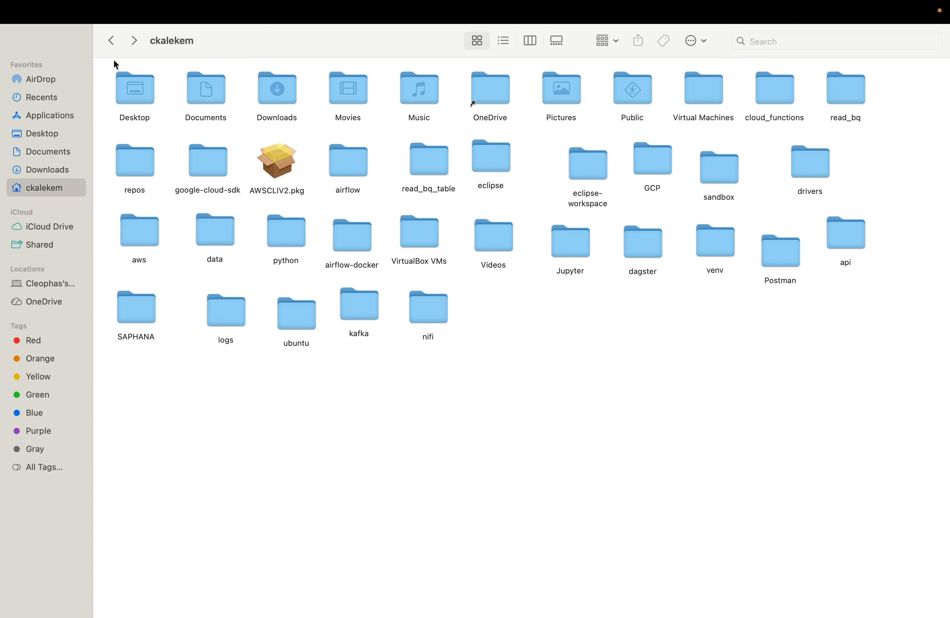
double_click(432, 316)
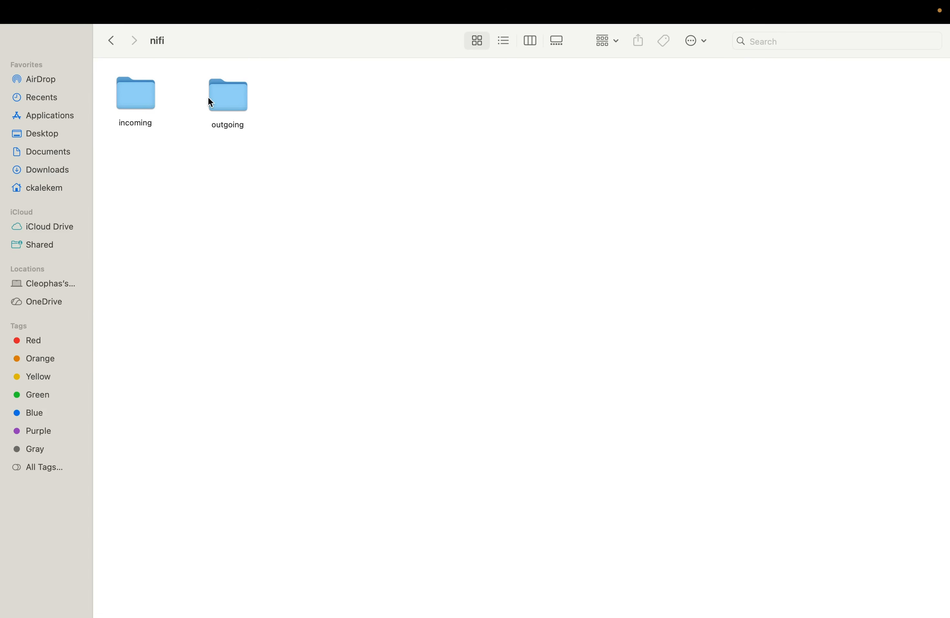
double_click(223, 98)
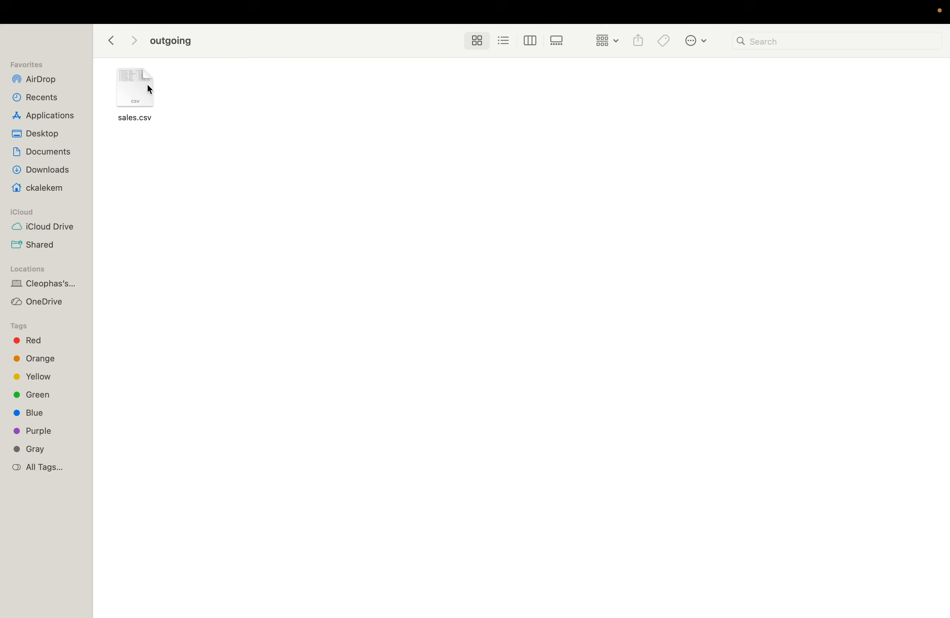
left_click(111, 41)
double_click(140, 100)
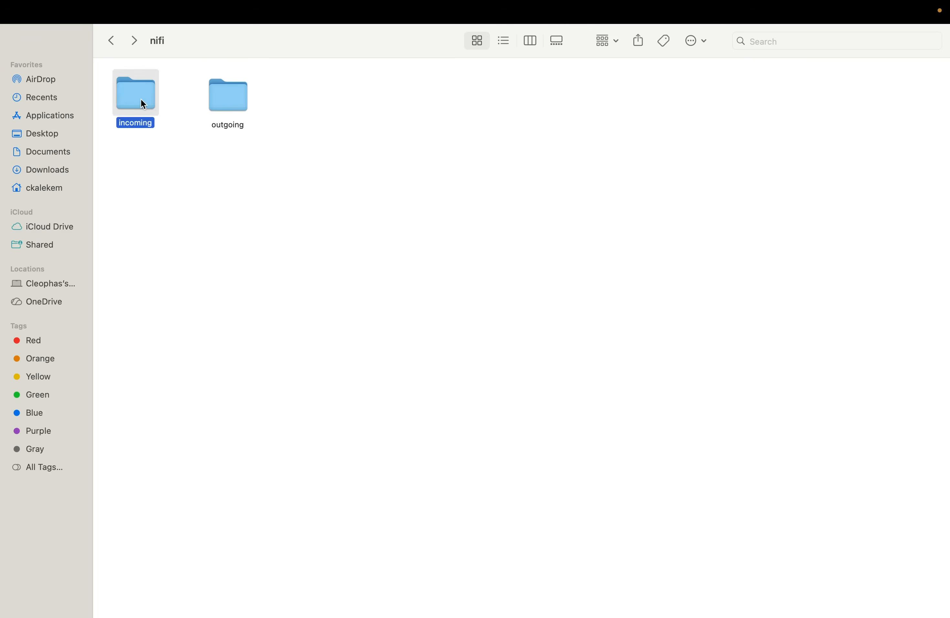
right_click(282, 186)
left_click(289, 207)
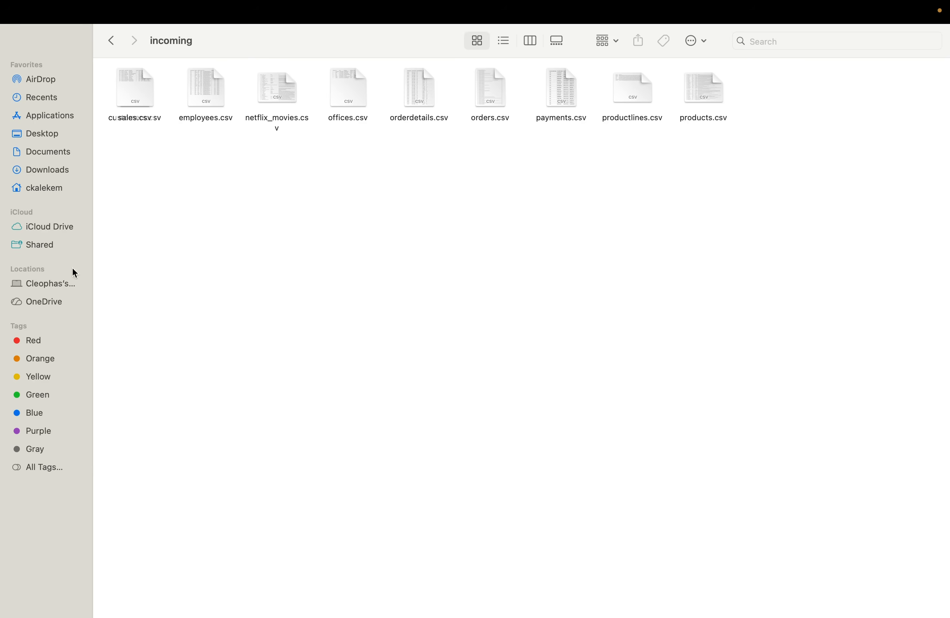
Step: Switch back to NiFi in Chrome and refresh the flow's statistics repeatedly to pick up the pasted files
key("ctrl+Left")
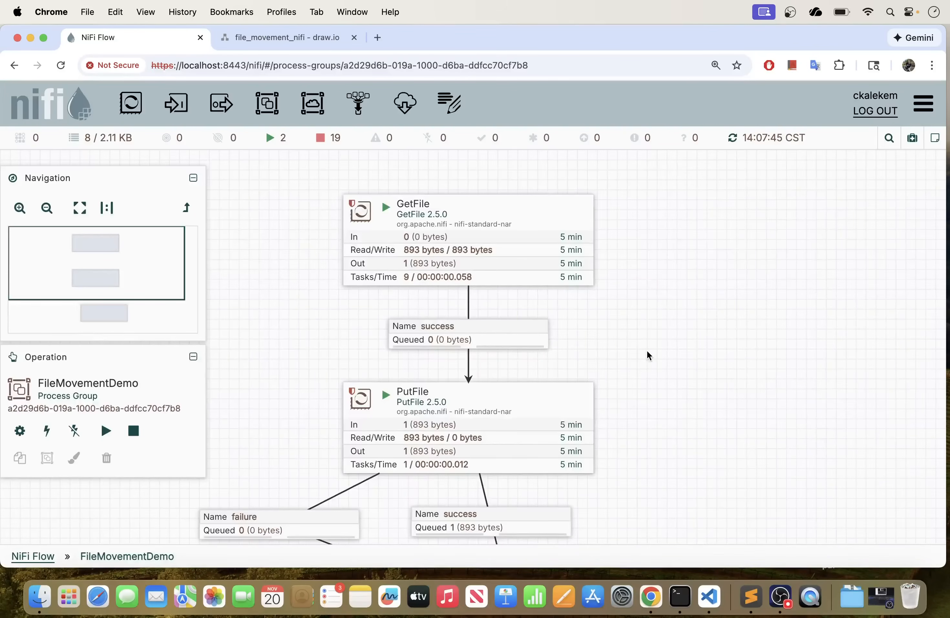
right_click(656, 297)
left_click(685, 275)
mouse_move(643, 346)
left_mouse_down()
mouse_move(643, 295)
mouse_move(643, 331)
left_mouse_up()
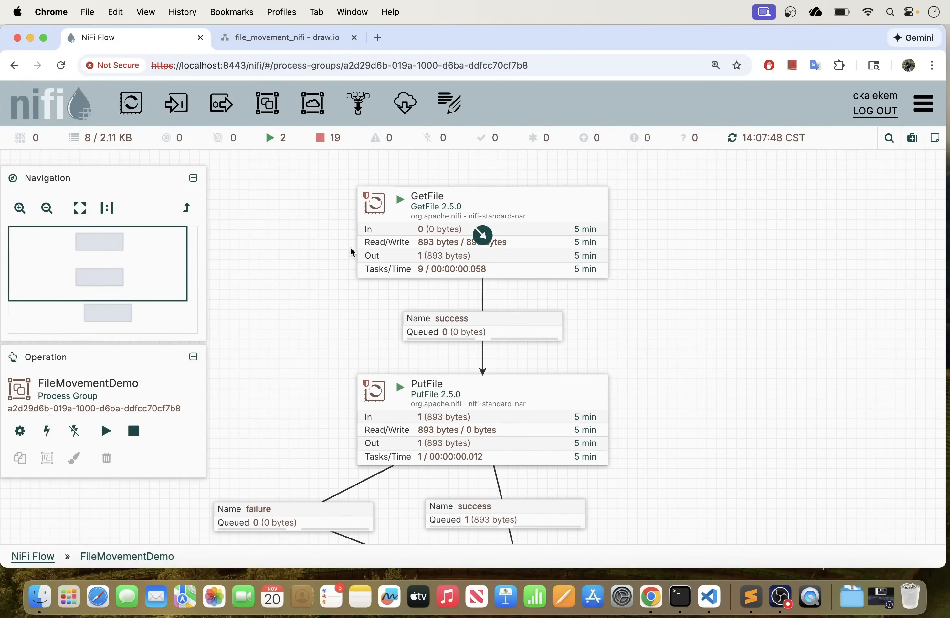
right_click(686, 291)
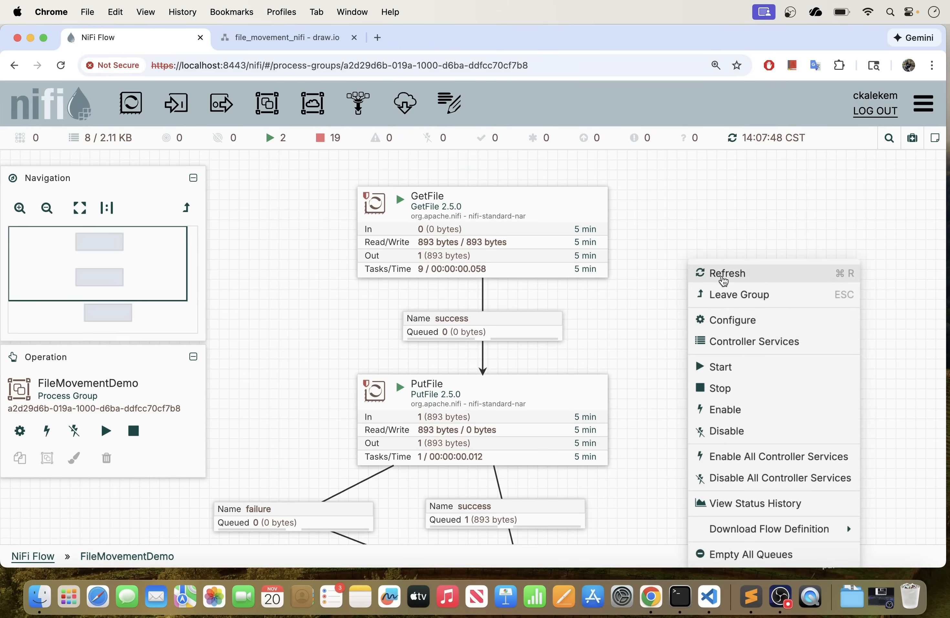
left_click(720, 276)
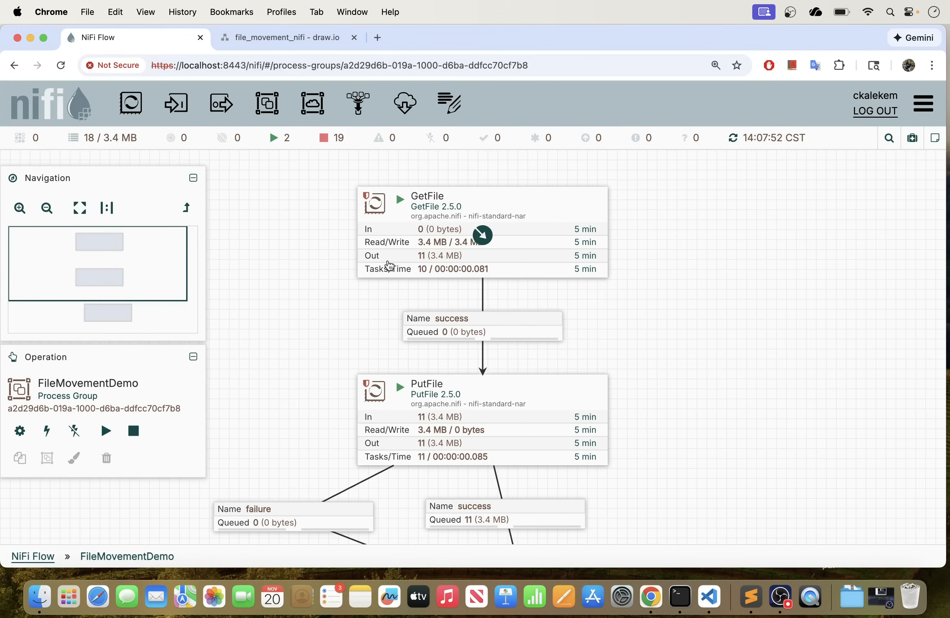
right_click(725, 276)
left_click(749, 278)
Step: Compare the counts across GetFile, PutFile and LogAttribute, and list the queue of PutFile's success connection
scroll(687, 410, "down", 3)
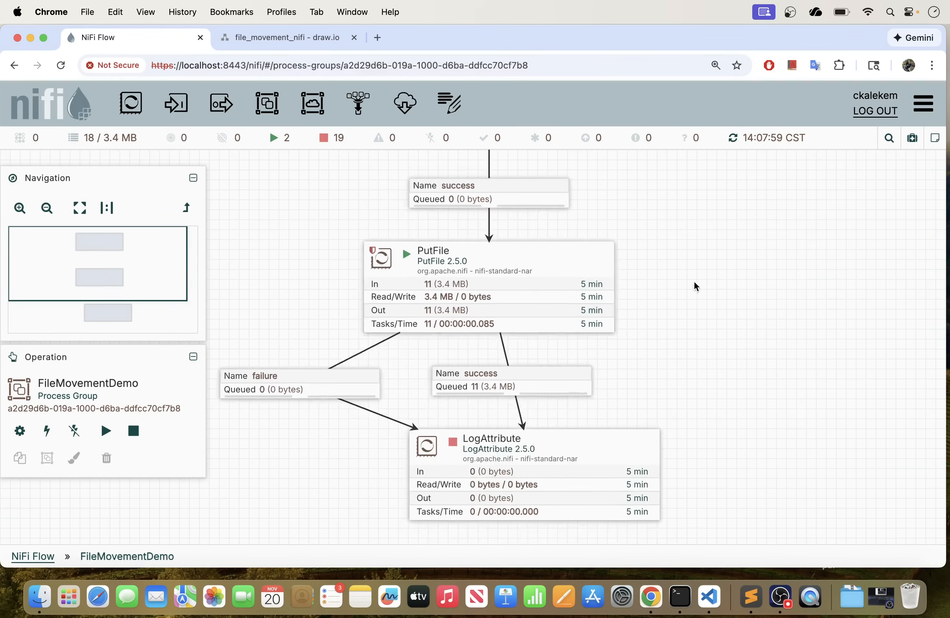
scroll(730, 353, "up", 2)
scroll(730, 353, "up", 2)
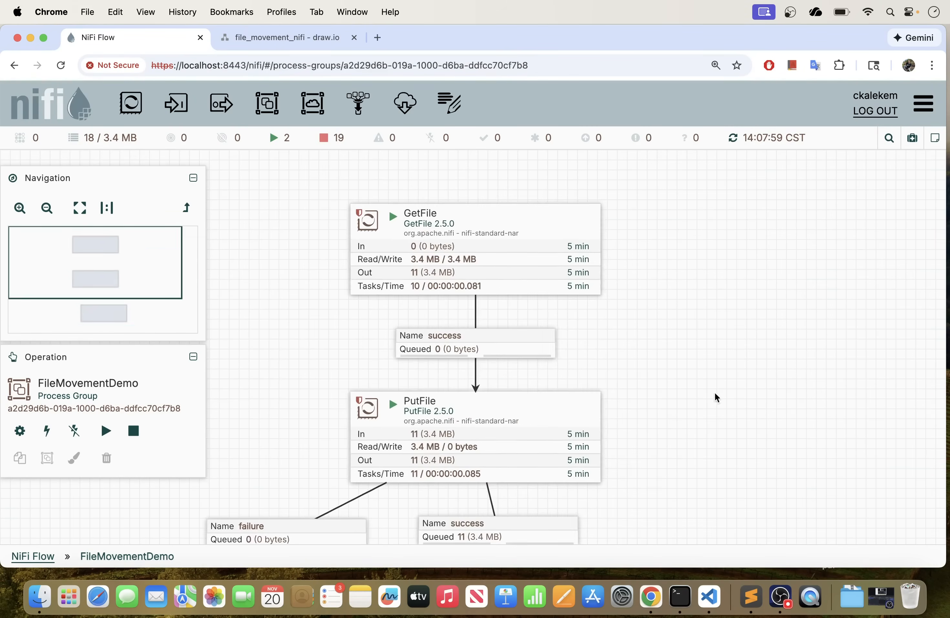
left_click_drag(683, 387, 660, 267)
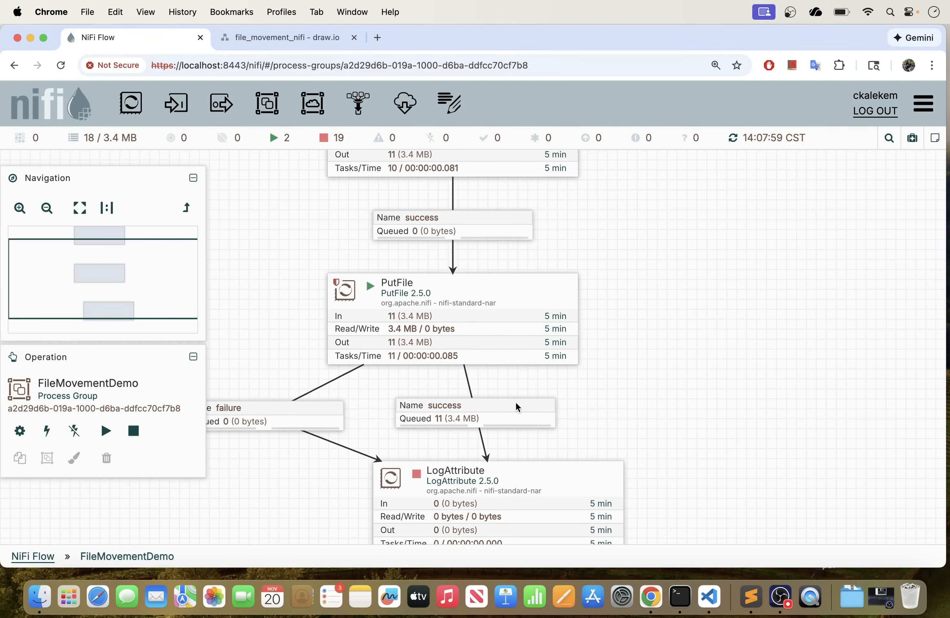
scroll(600, 401, "down", 3)
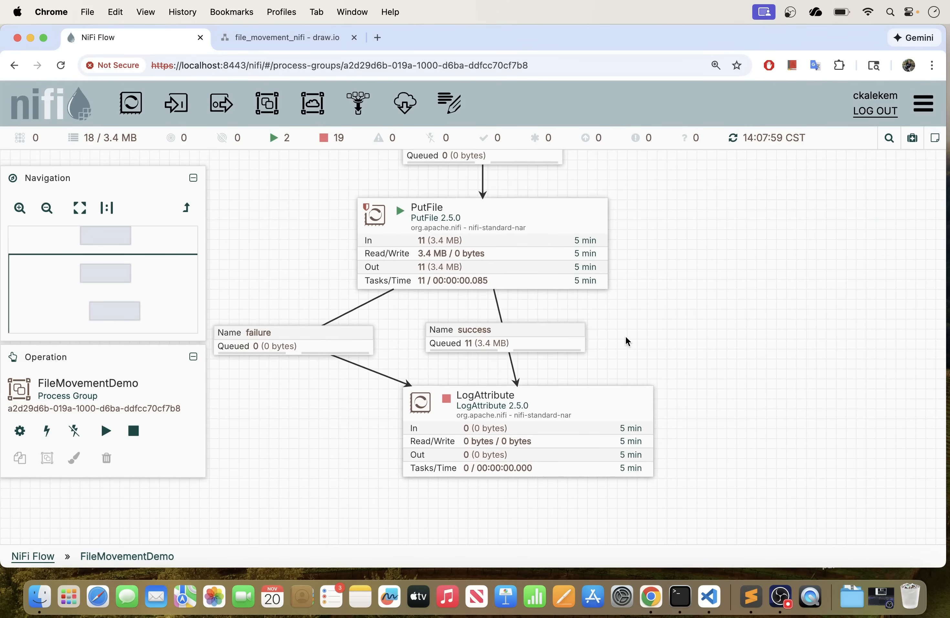
scroll(746, 314, "up", 3)
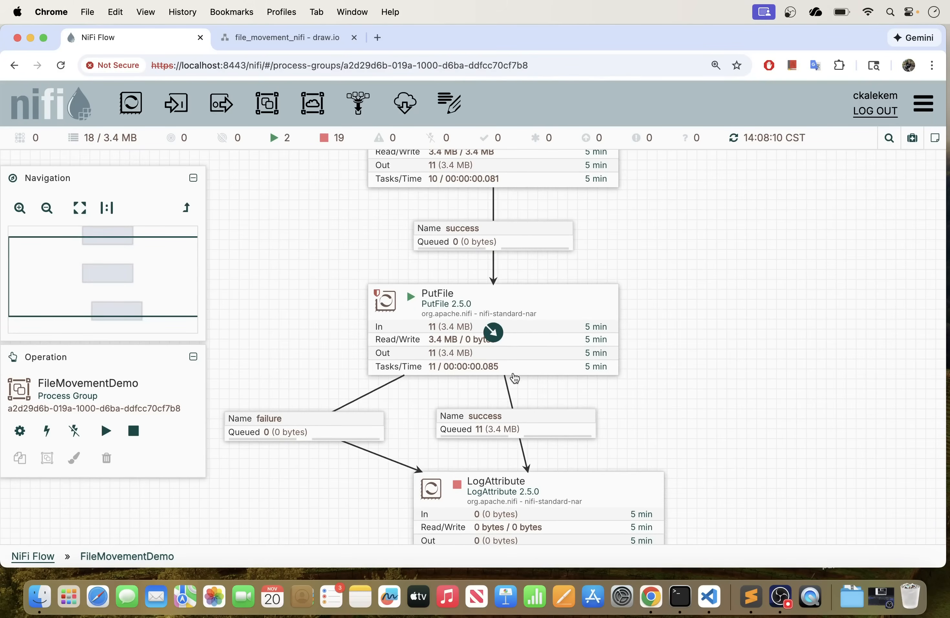
scroll(640, 250, "up", 1)
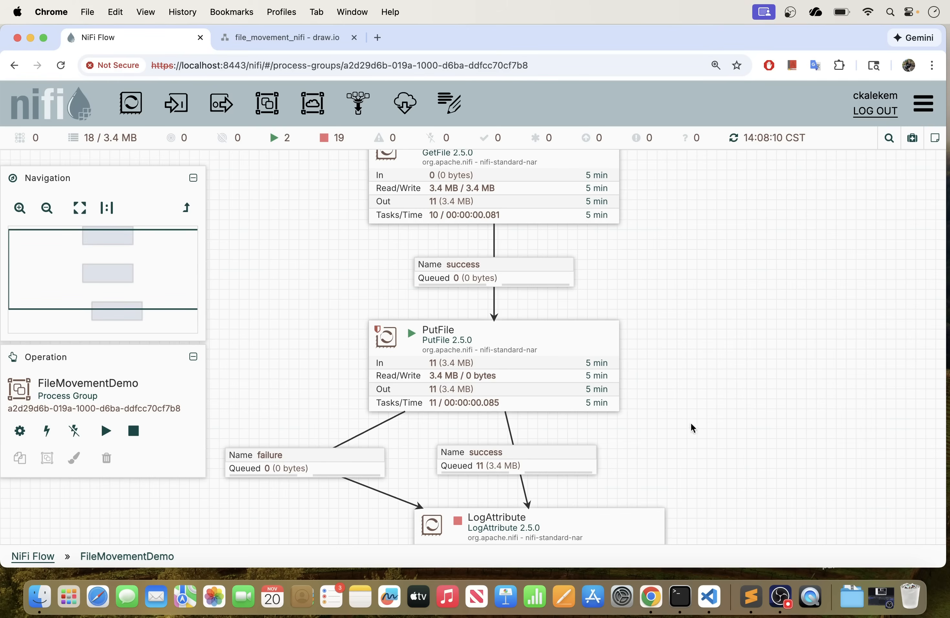
scroll(741, 428, "down", 3)
right_click(555, 363)
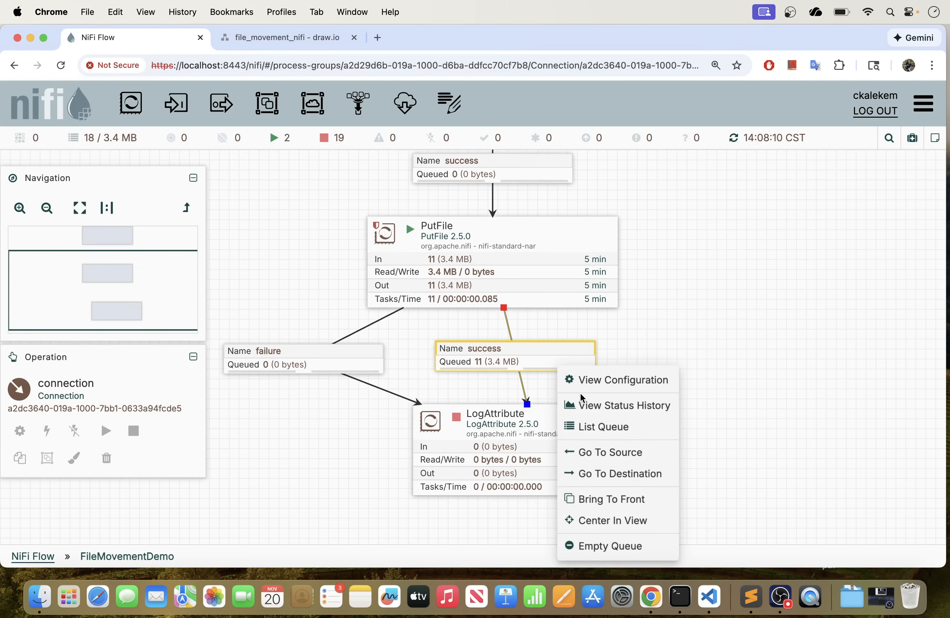
left_click(600, 425)
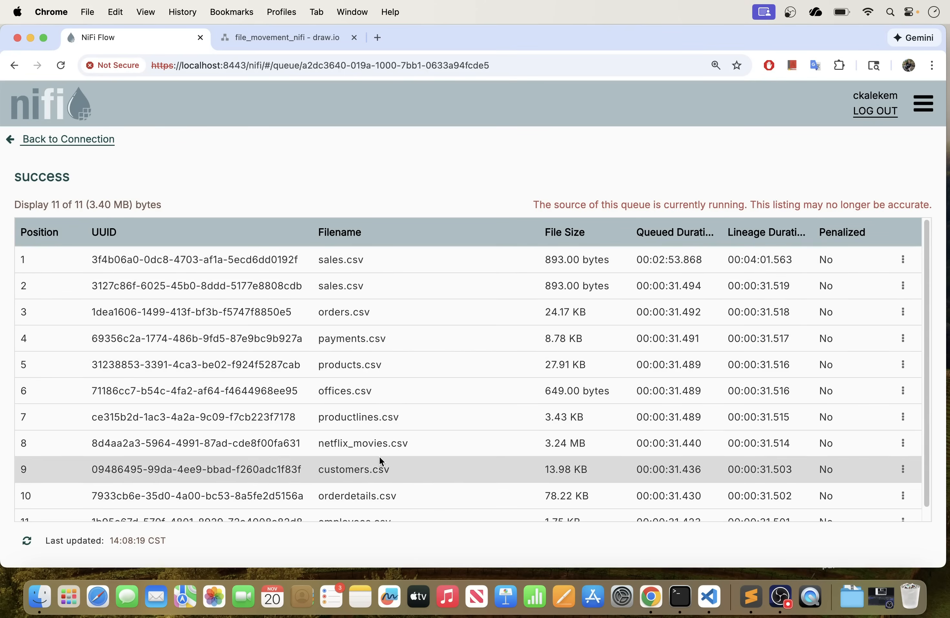
Step: Review all the FlowFiles listed in PutFile's success queue and return to the connection on the canvas
scroll(373, 440, "down", 1)
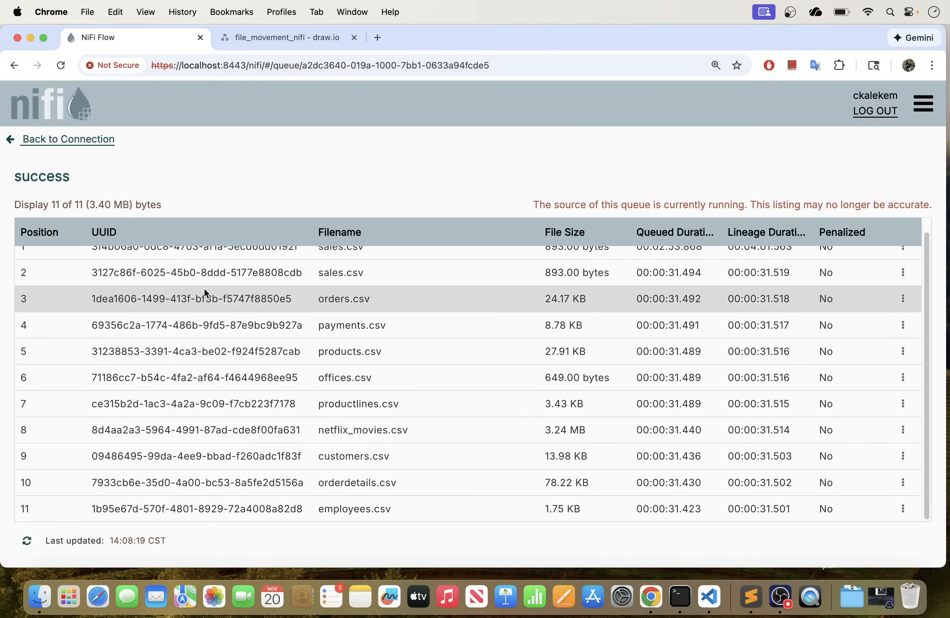
scroll(379, 375, "up", 1)
scroll(380, 379, "down", 1)
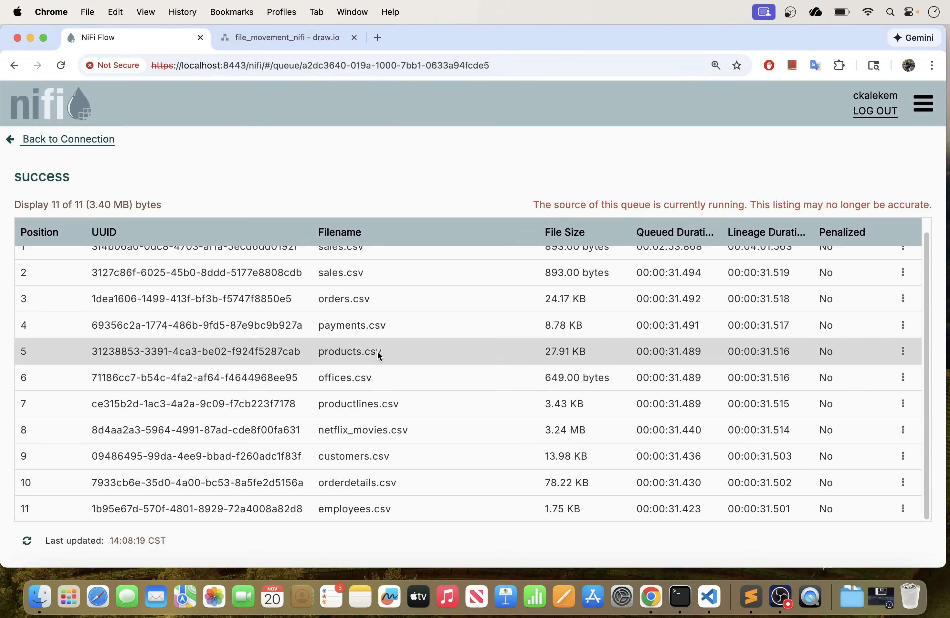
scroll(377, 349, "up", 1)
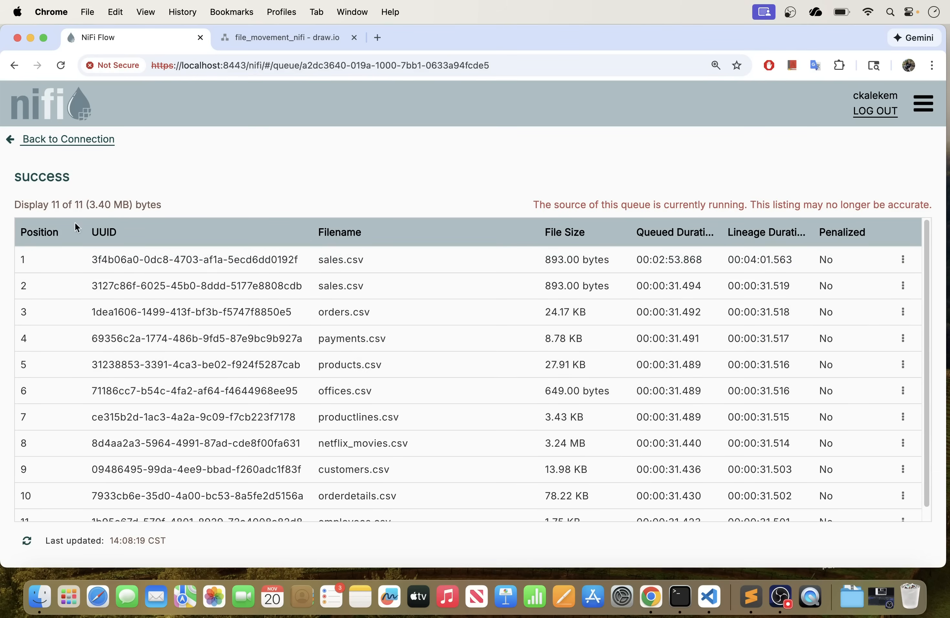
left_click(26, 141)
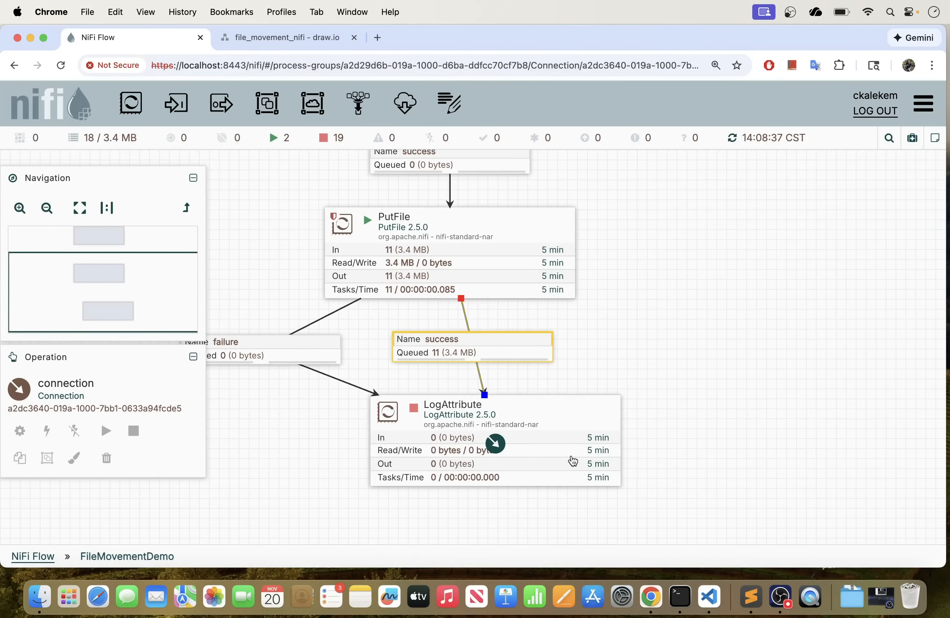
Step: Check LogAttribute's status history, and view the connection details of the success connection between PutFile and LogAttribute
right_click(533, 418)
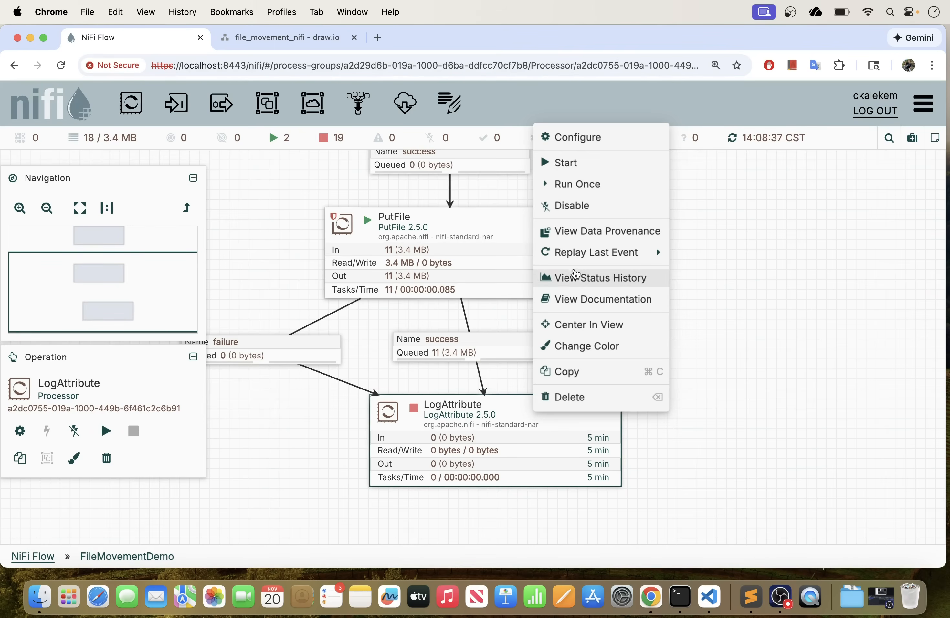
left_click(581, 280)
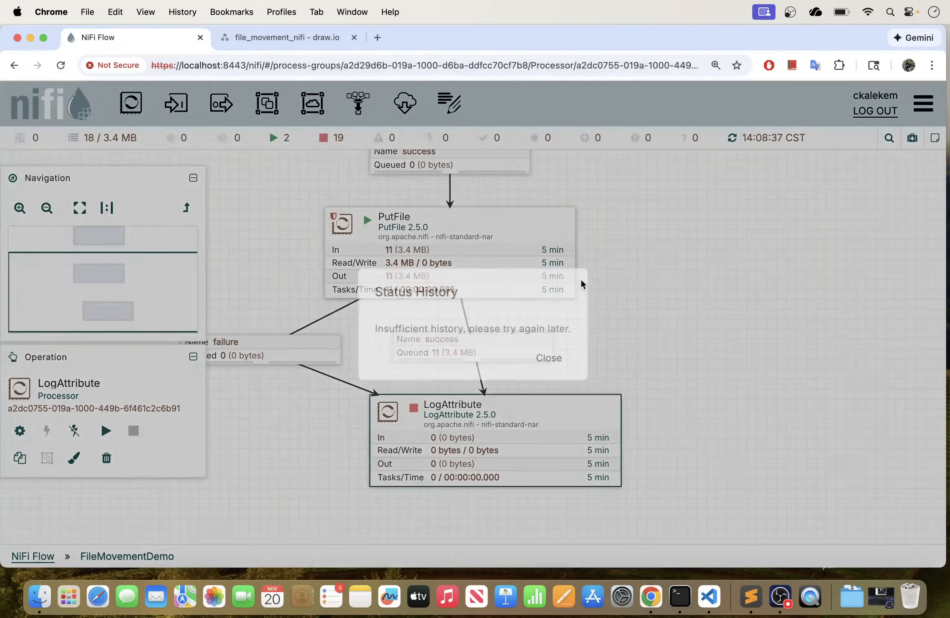
left_click(552, 358)
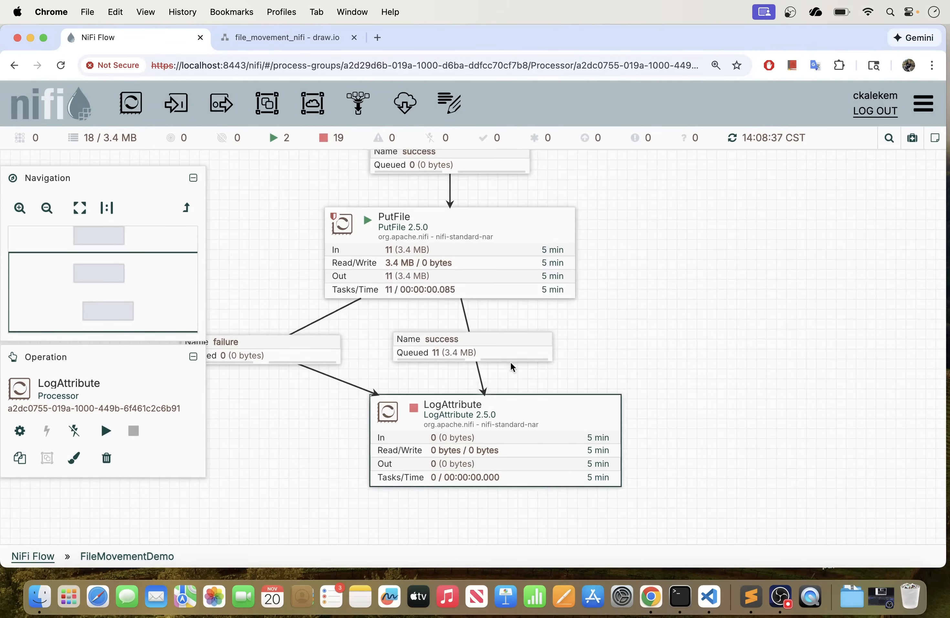
right_click(498, 348)
left_click(548, 360)
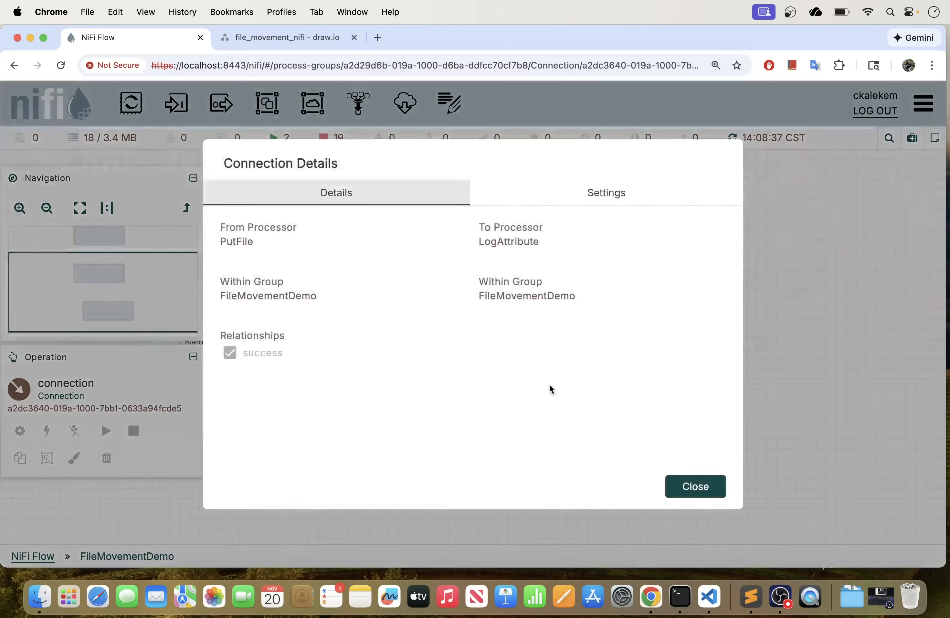
left_click(702, 488)
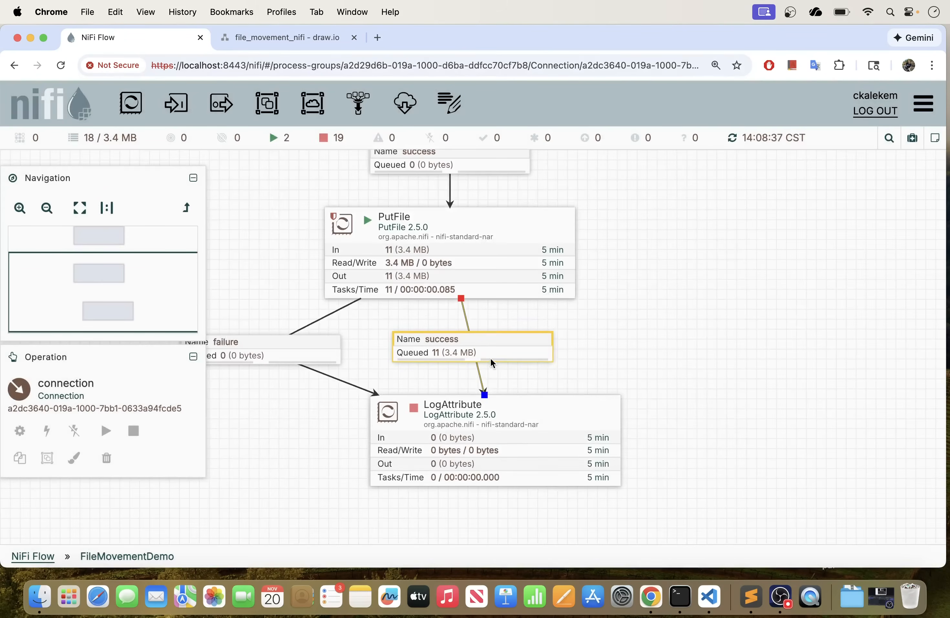
Step: List the queue of PutFile's success connection again and view the details and attributes of the sales.csv FlowFile at position 2
right_click(494, 355)
left_click(546, 419)
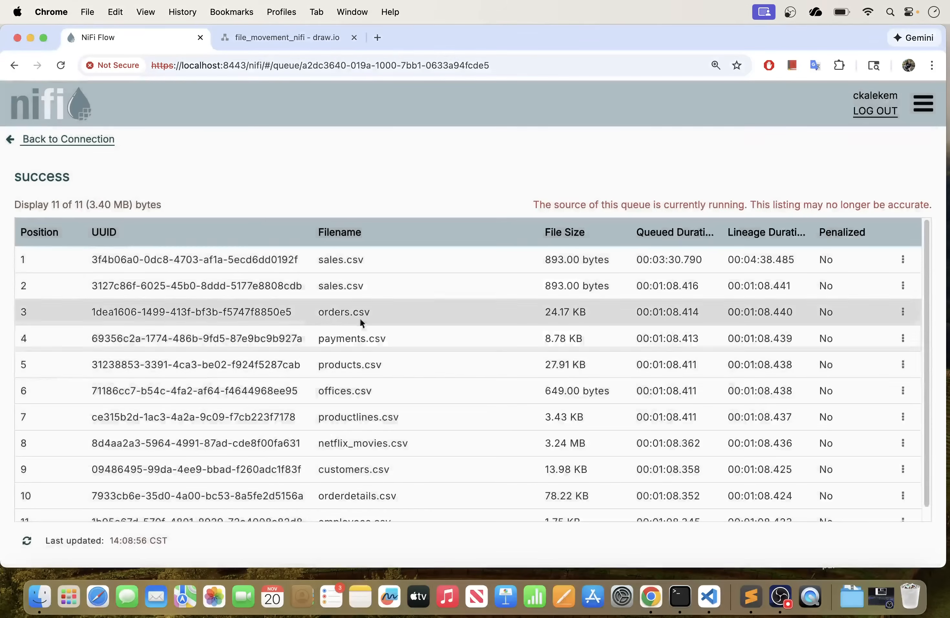
scroll(161, 273, "down", 1)
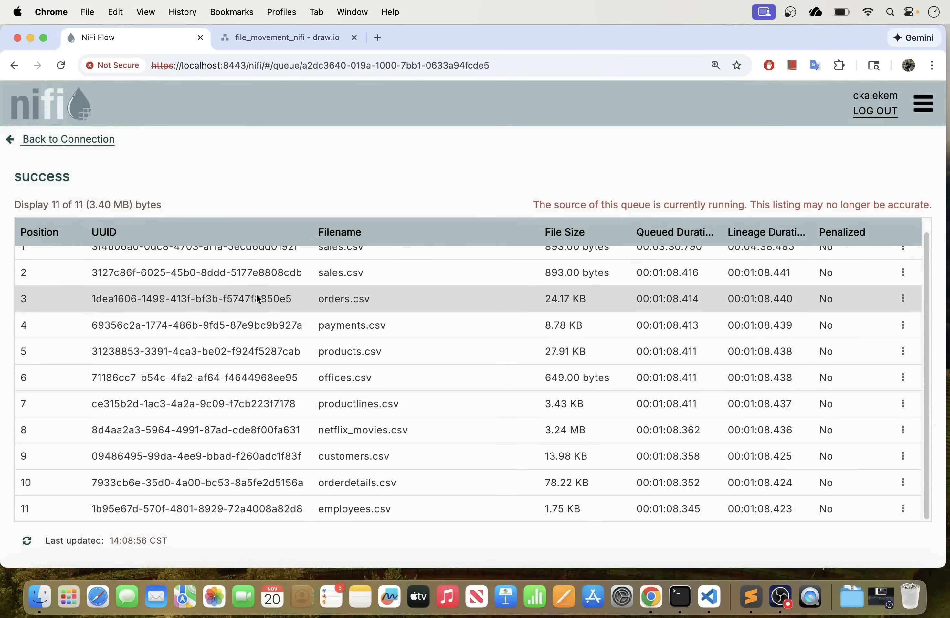
left_click(902, 272)
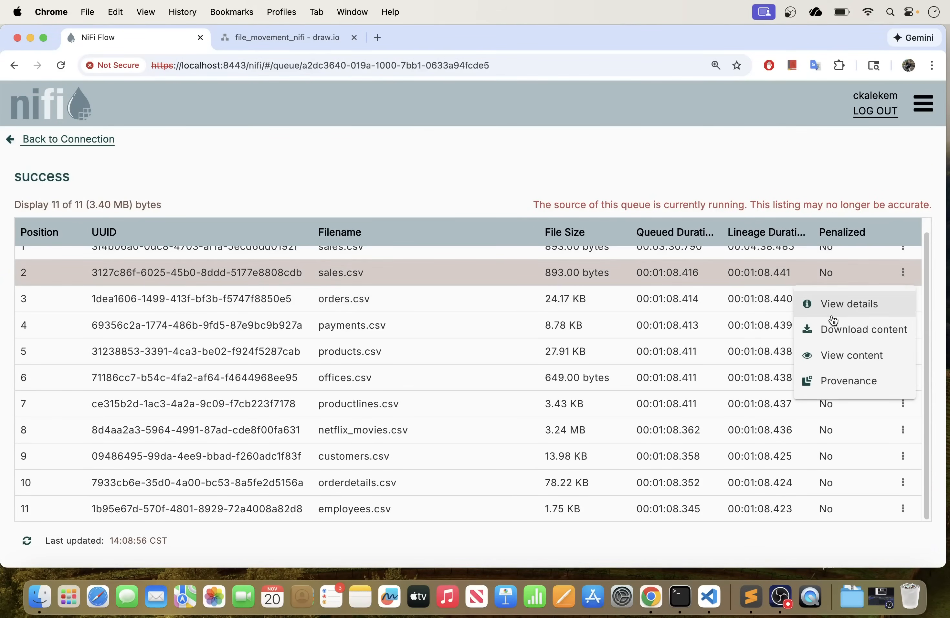
left_click(843, 307)
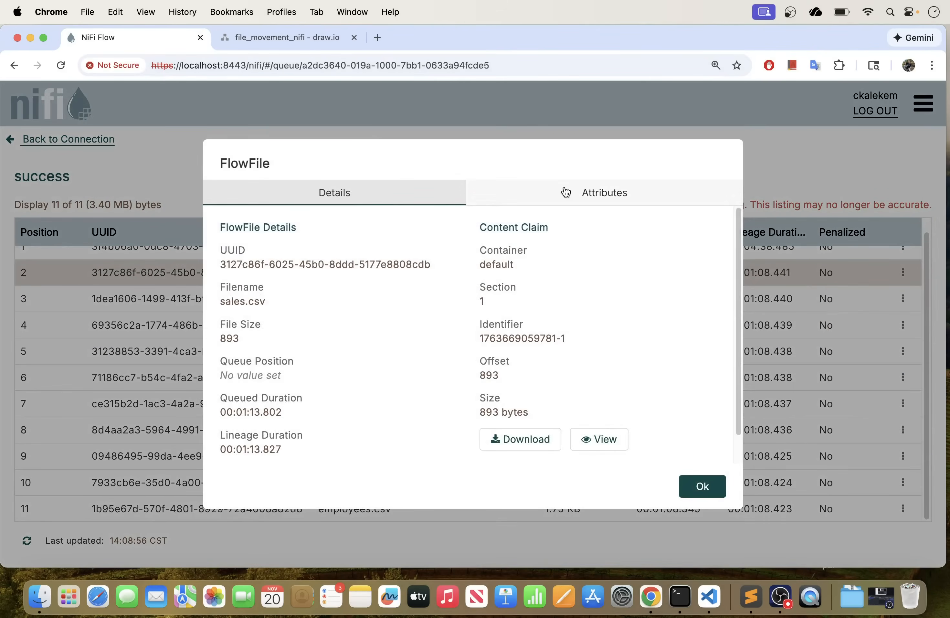
left_click(538, 194)
left_click(707, 485)
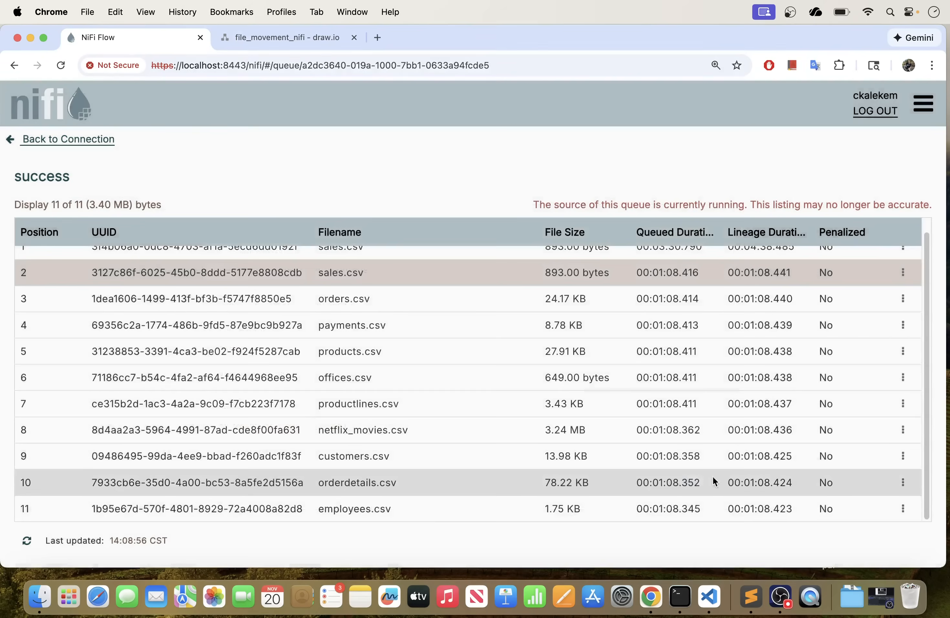
Step: Switch to Finder, check the CSV files in the outgoing folder, and return to the nifi folder
left_click(38, 596)
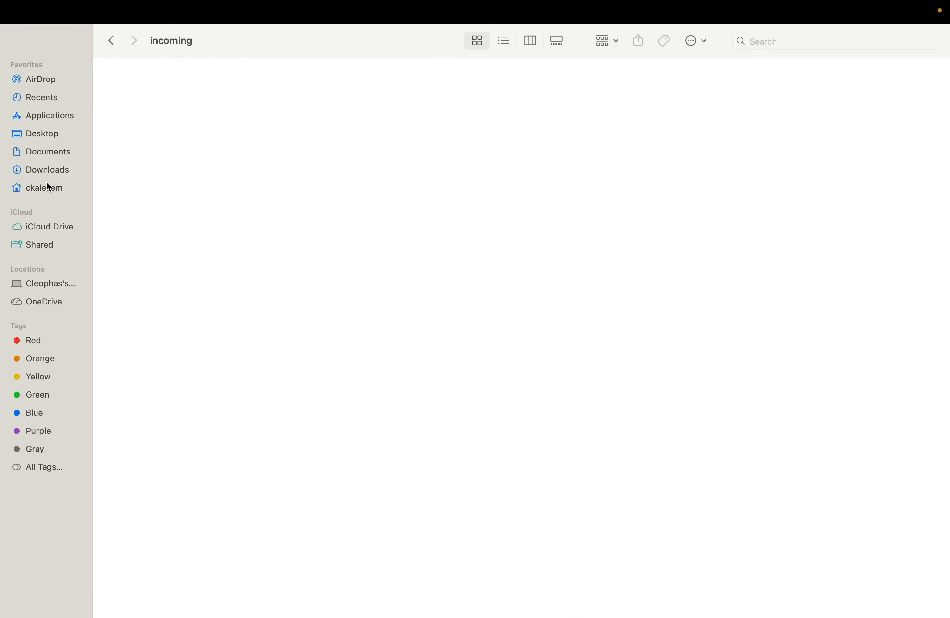
left_click(112, 40)
double_click(233, 108)
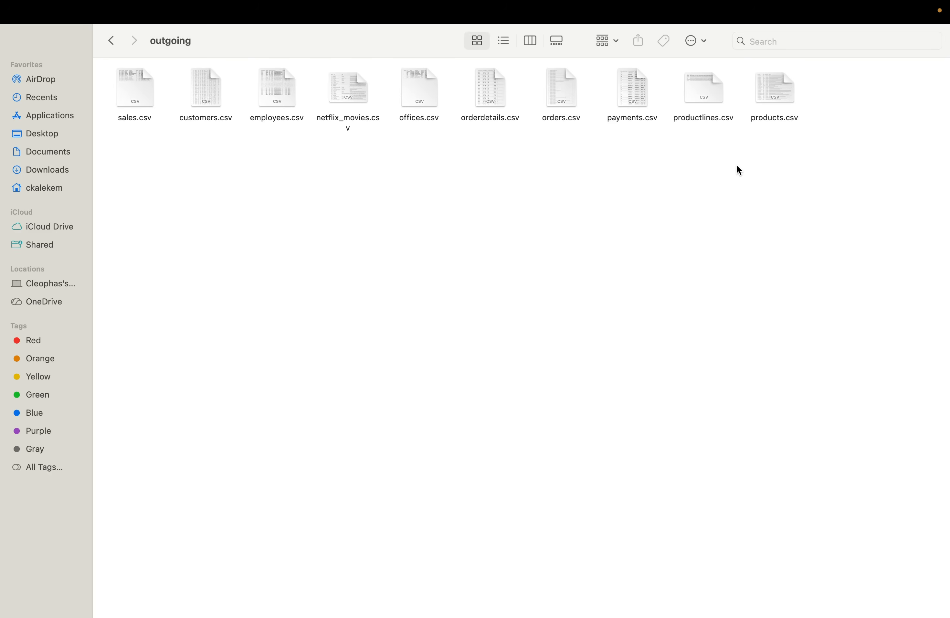
left_click(113, 42)
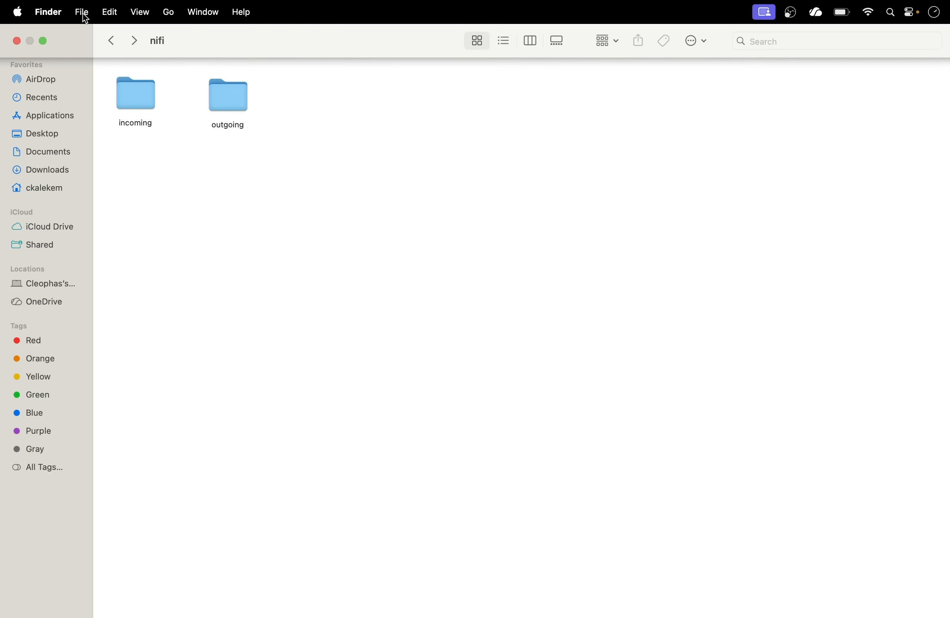
Step: Take the Finder window out of full screen and close it to uncover the queue listing in Chrome
mouse_move(37, 42)
left_click(60, 64)
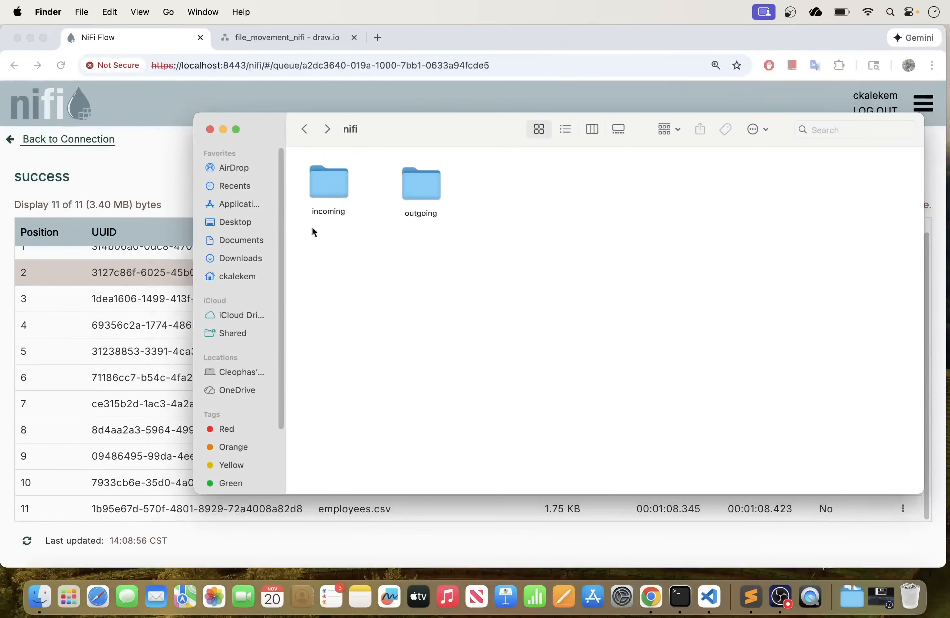
left_click(222, 131)
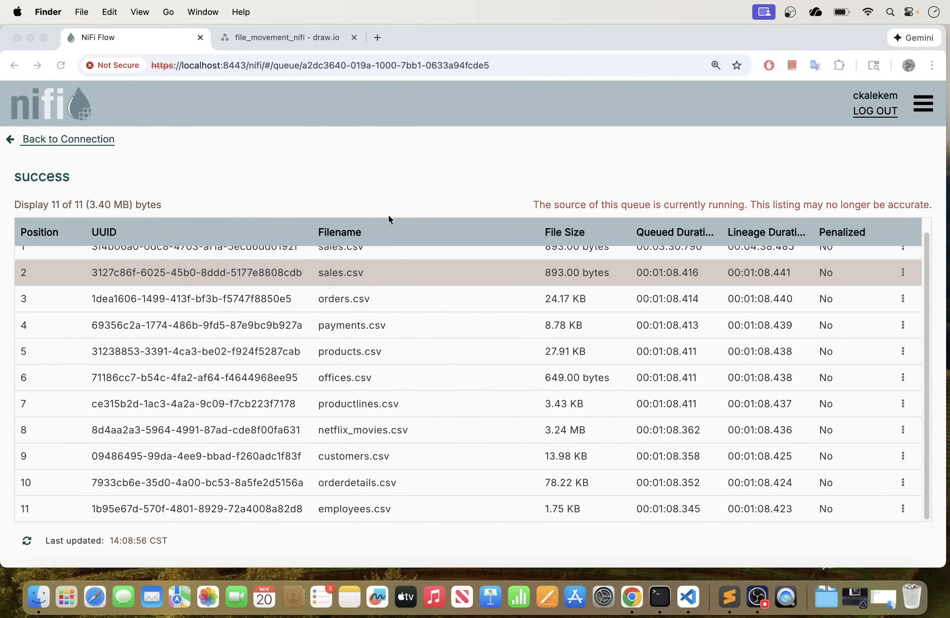
scroll(530, 422, "up", 1)
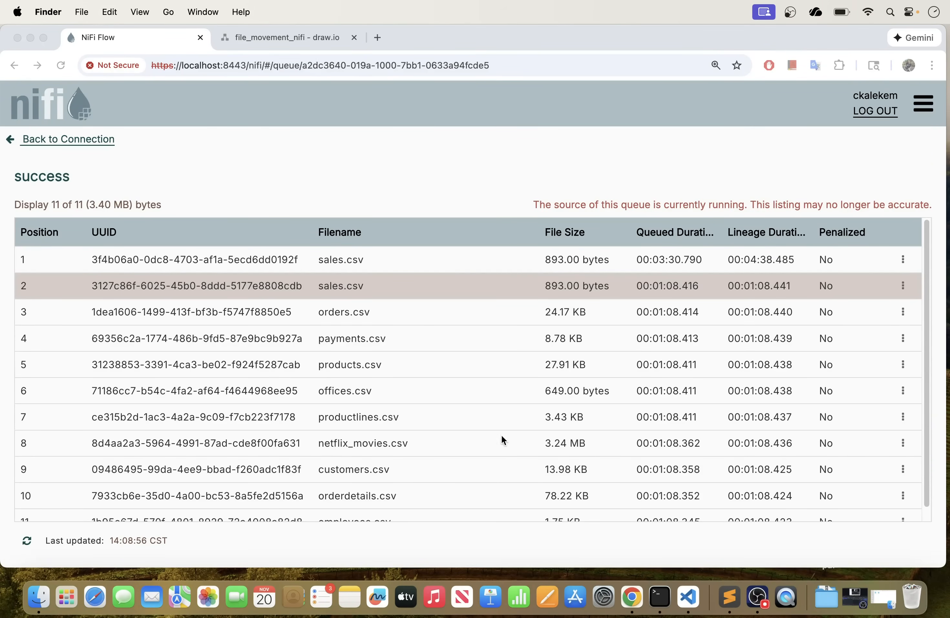
left_click(39, 596)
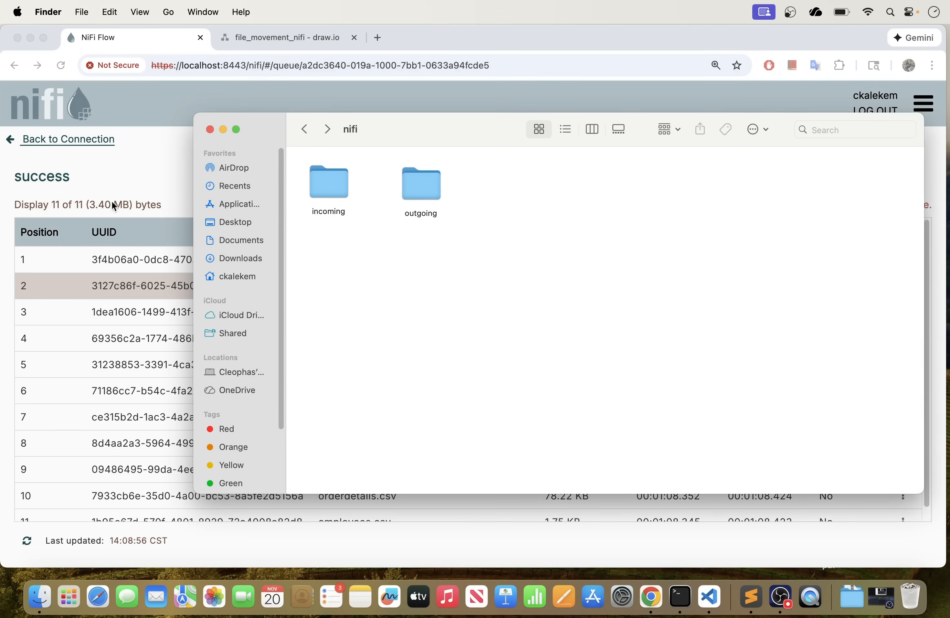
left_click(209, 129)
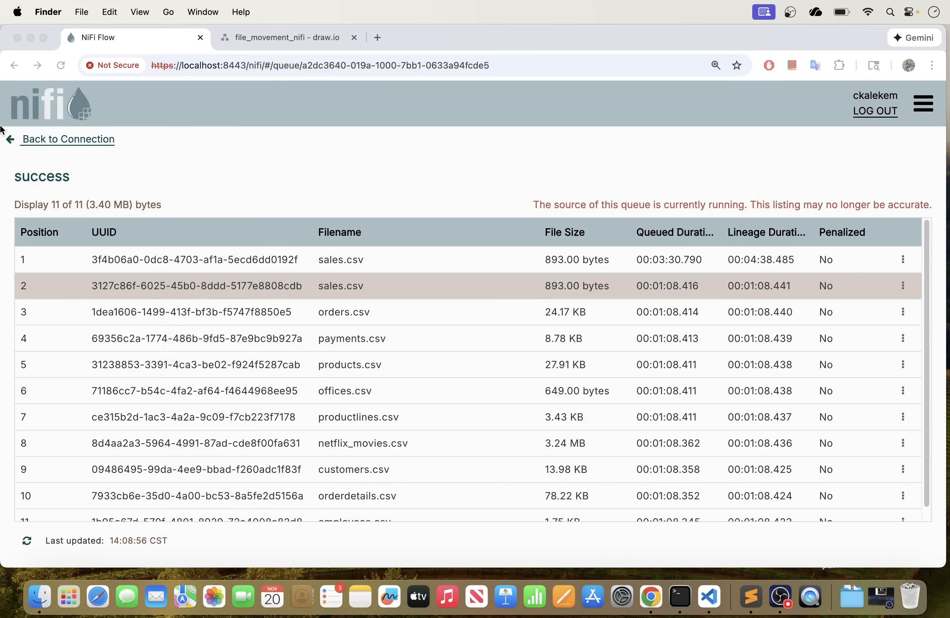
Step: Return from the queue listing to the canvas and examine the whole flow from GetFile through PutFile to LogAttribute
left_click(45, 143)
left_click(29, 140)
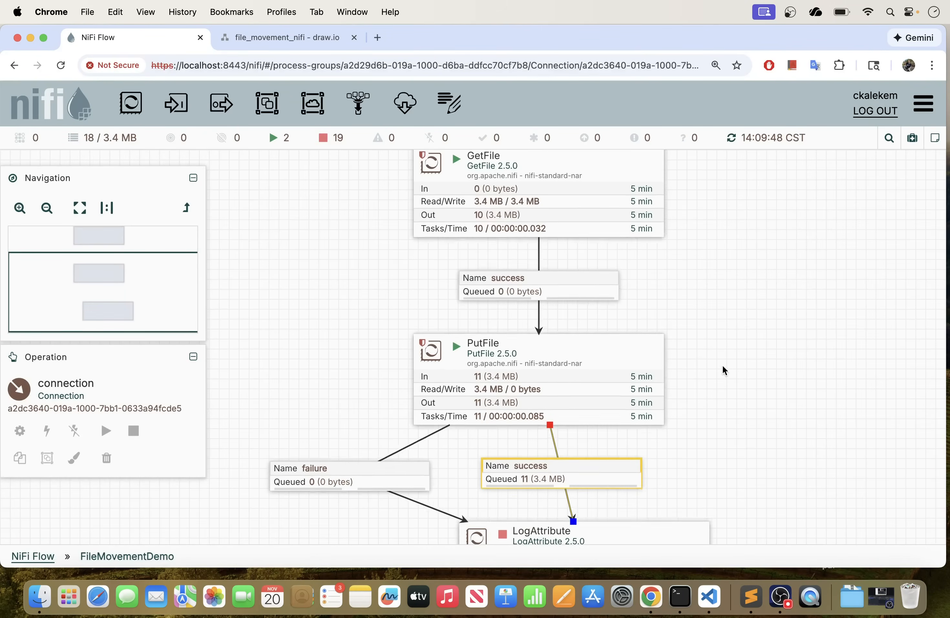
scroll(721, 344, "down", 1)
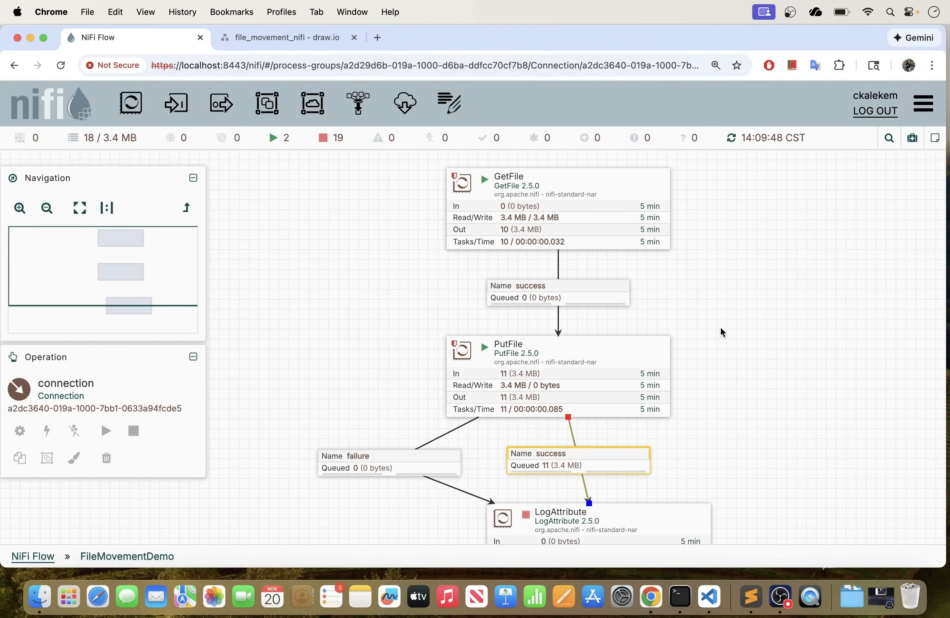
left_click_drag(720, 327, 652, 320)
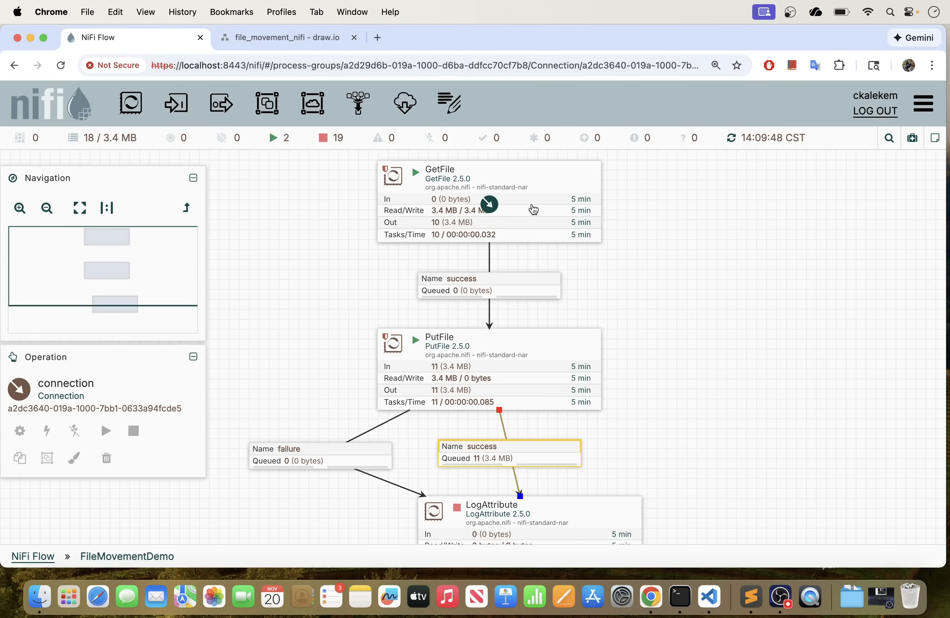
left_click_drag(723, 378, 703, 332)
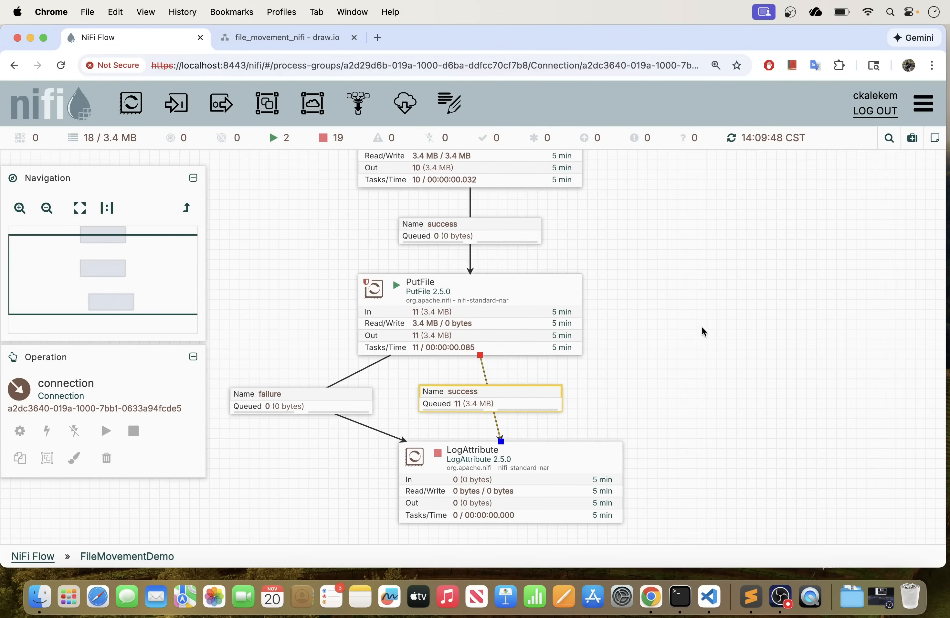
left_click_drag(565, 247, 594, 303)
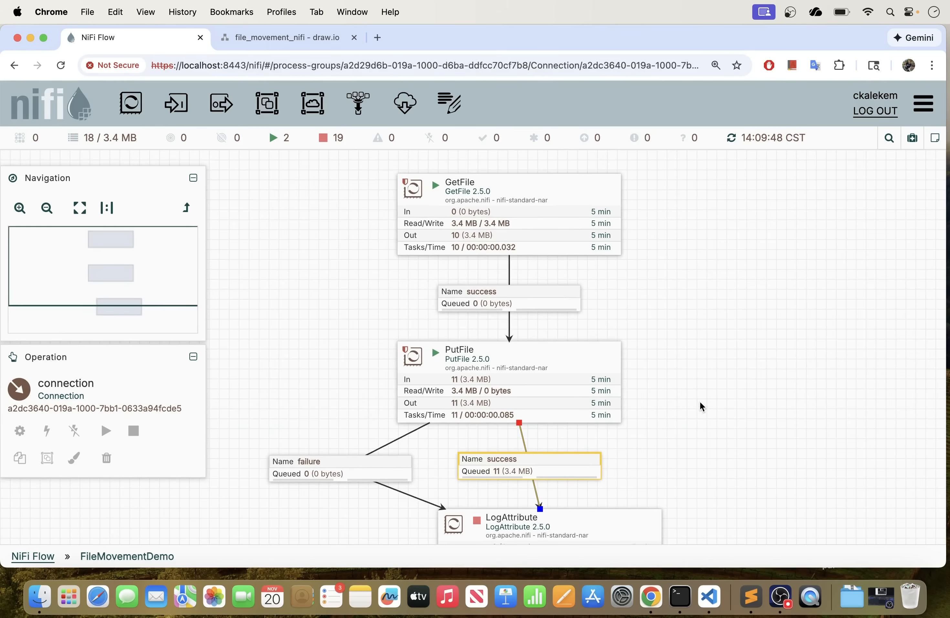
scroll(708, 385, "down", 3)
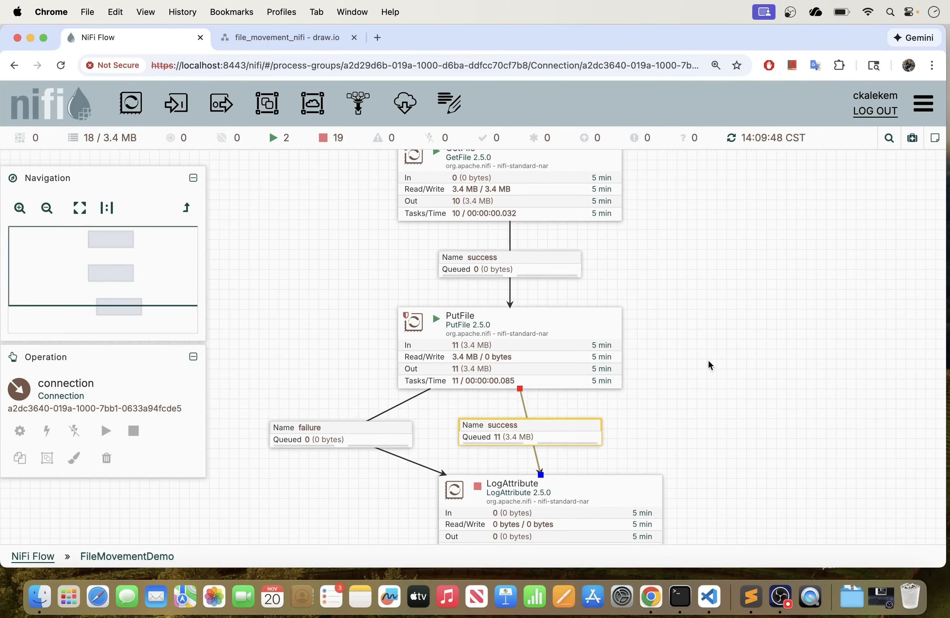
scroll(705, 447, "down", 3)
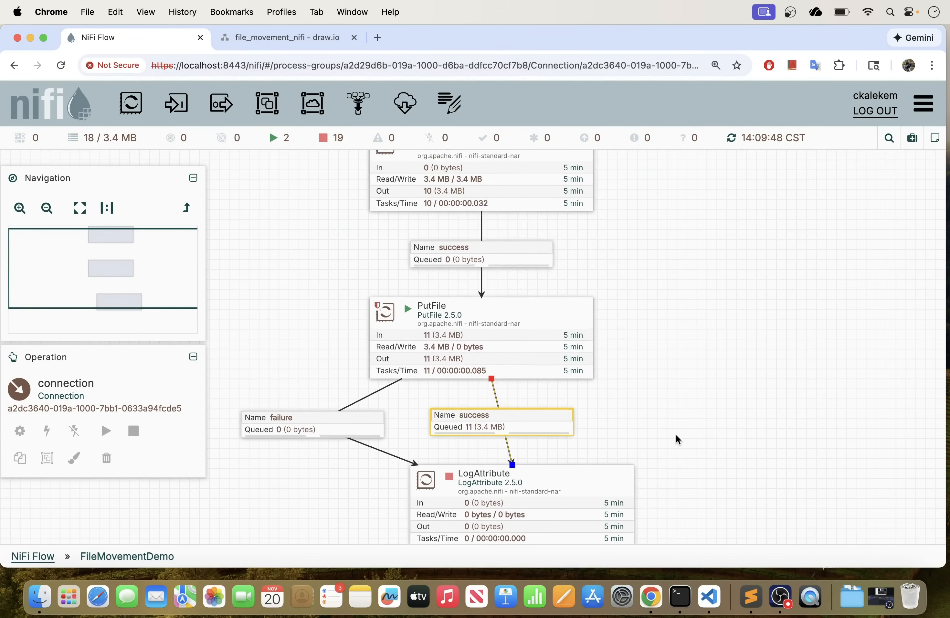
scroll(672, 411, "down", 2)
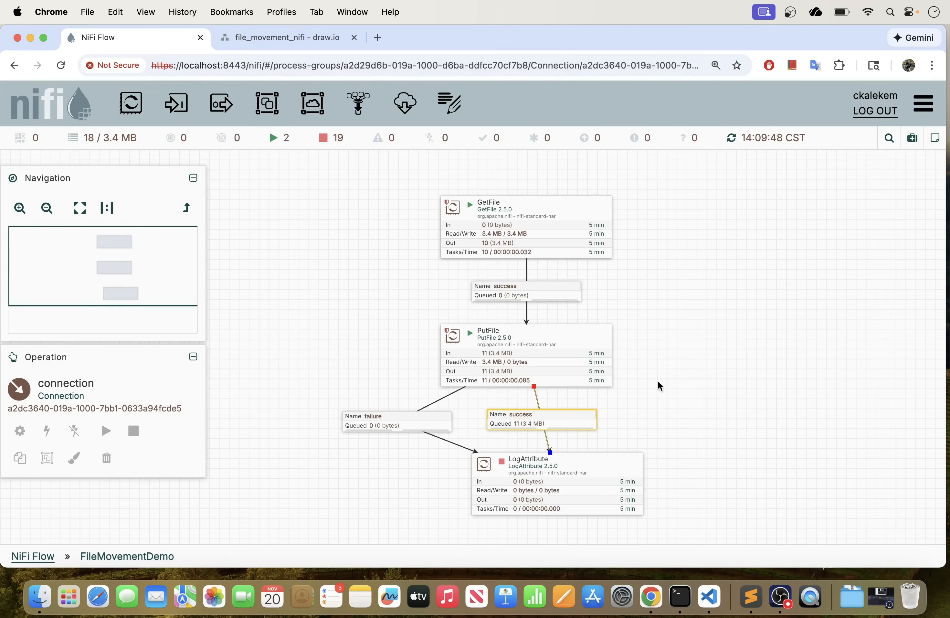
left_click_drag(658, 382, 574, 330)
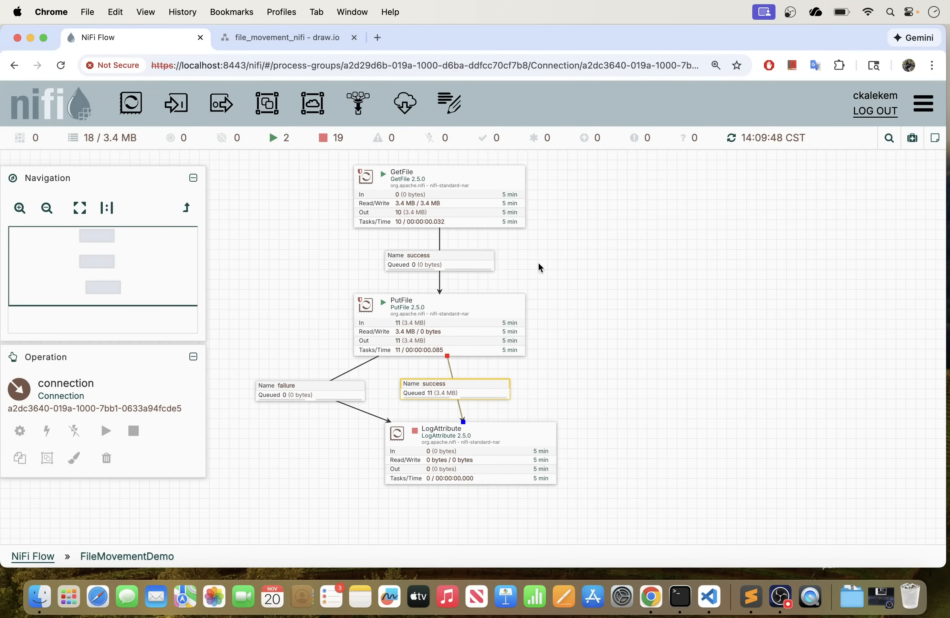
left_click_drag(546, 263, 552, 279)
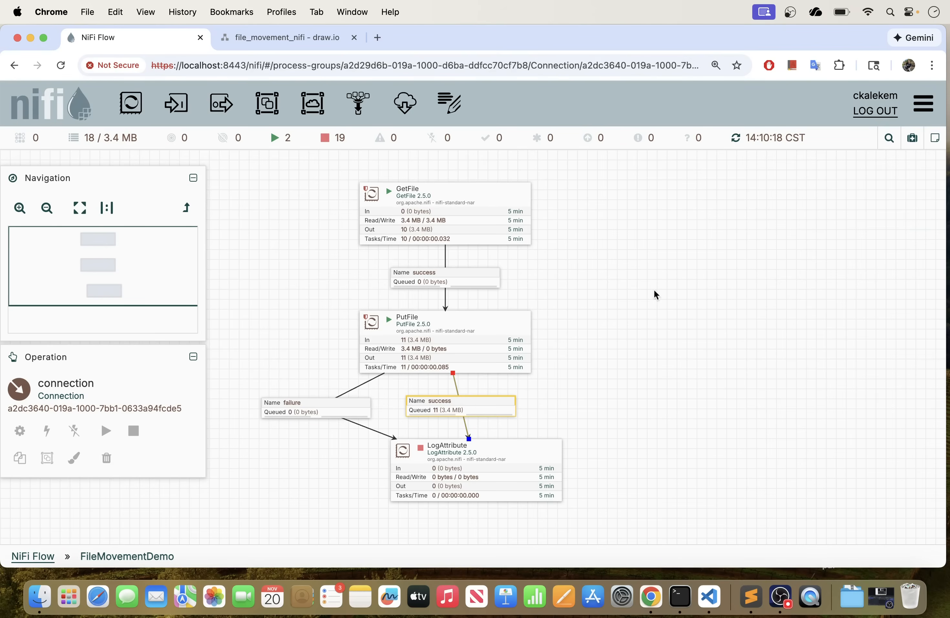
Step: Go back to the root NiFi Flow canvas and open the ReadFromKafka process group
left_click(38, 556)
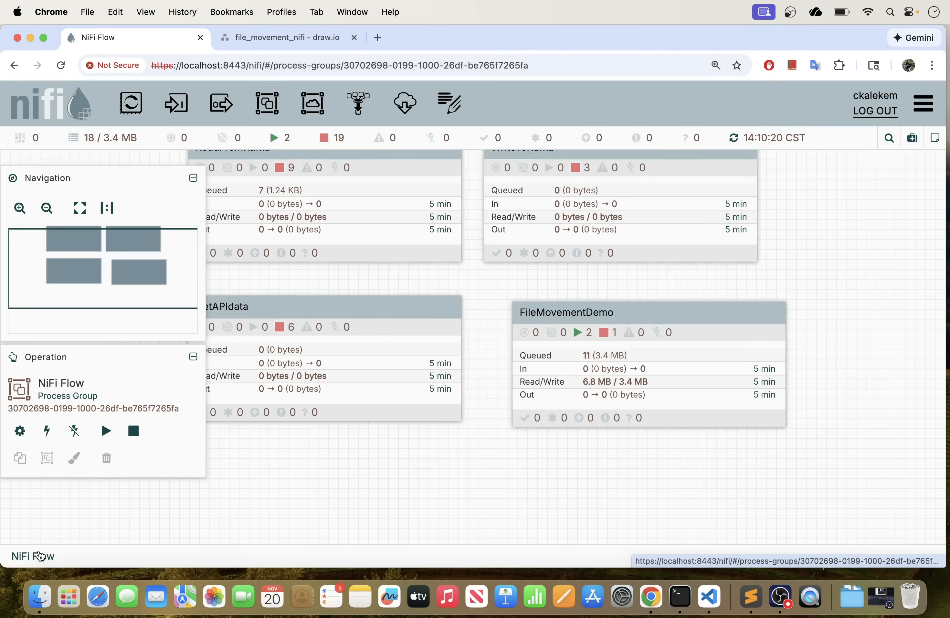
left_click_drag(381, 458, 526, 517)
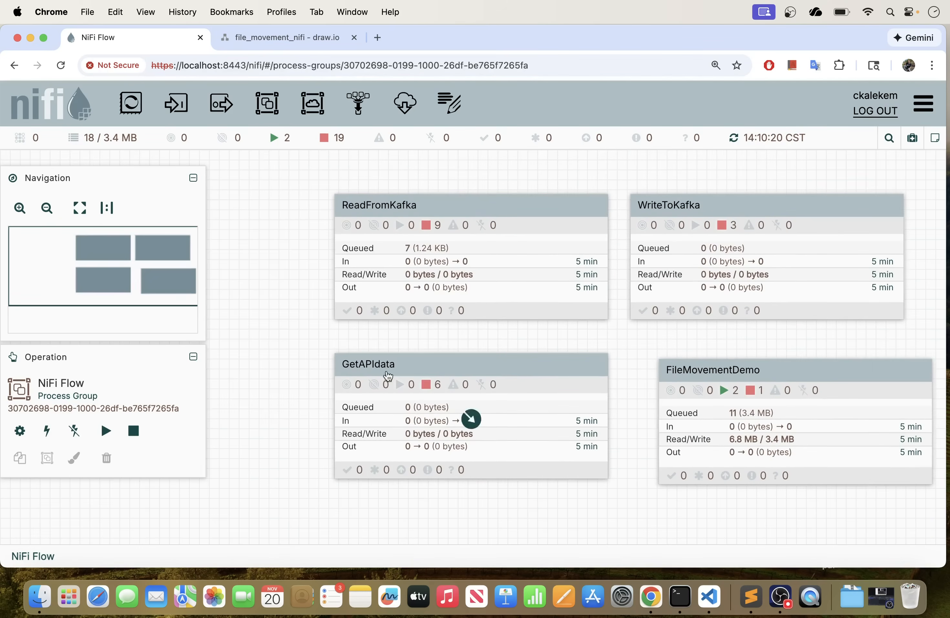
double_click(536, 292)
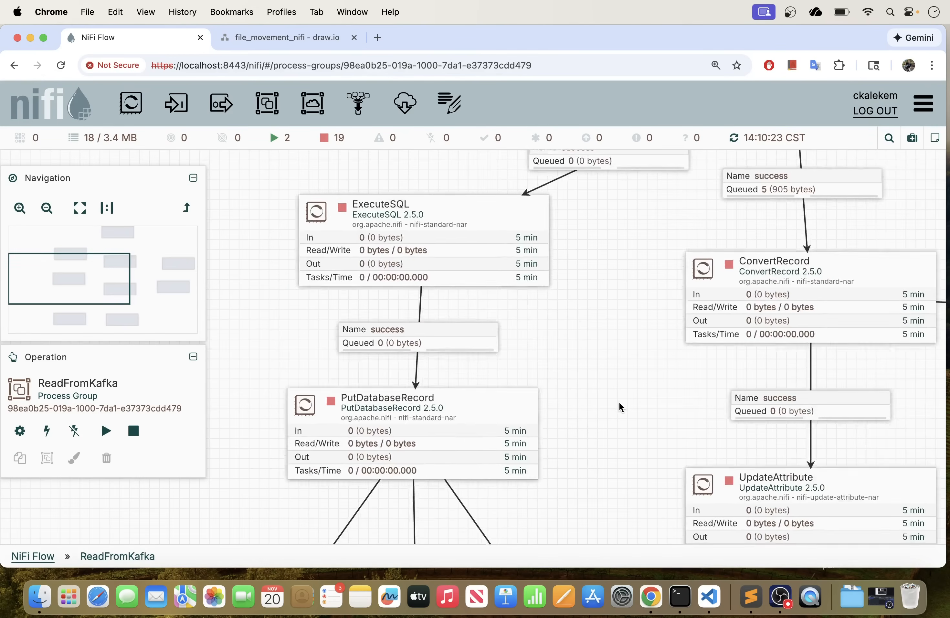
Step: Examine the whole ReadFromKafka flow from ConsumeKafka down to the PutFile and LogAttribute processors
scroll(611, 377, "down", 8)
scroll(610, 377, "up", 4)
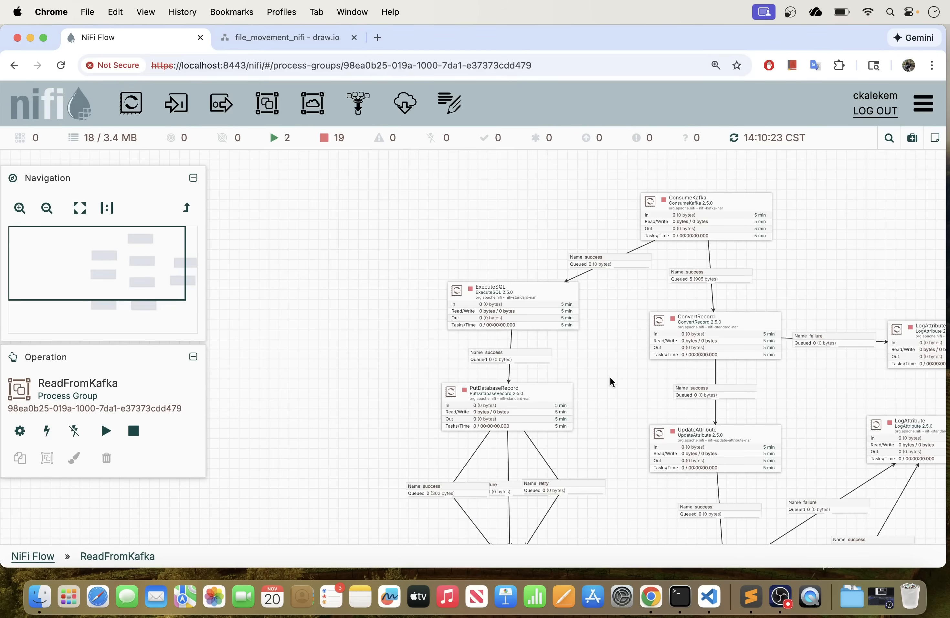
left_click_drag(610, 377, 449, 290)
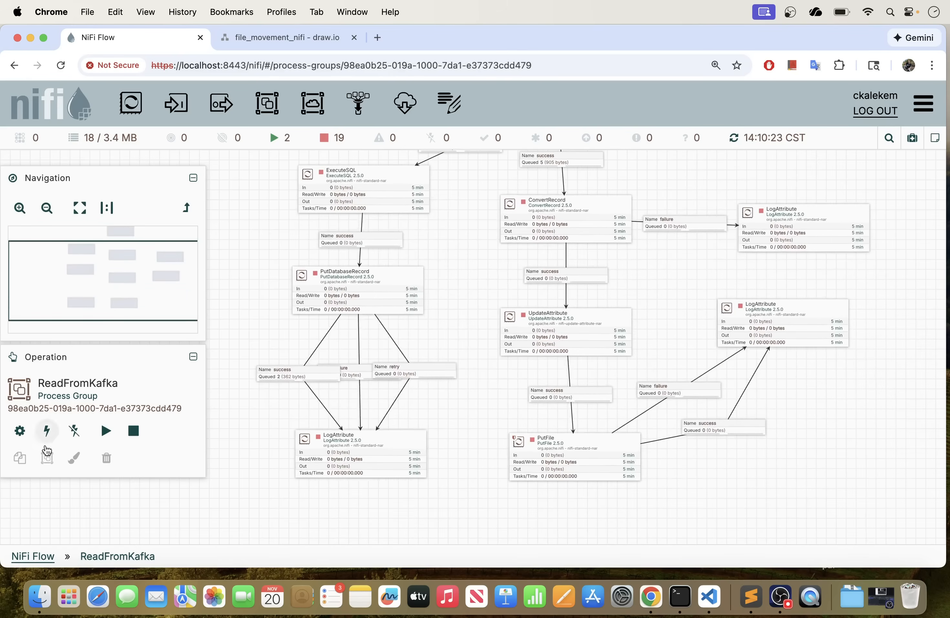
Step: Return to the root NiFi Flow canvas and open the WriteToKafka process group to view its flow
left_click(33, 556)
left_click(689, 269)
double_click(690, 269)
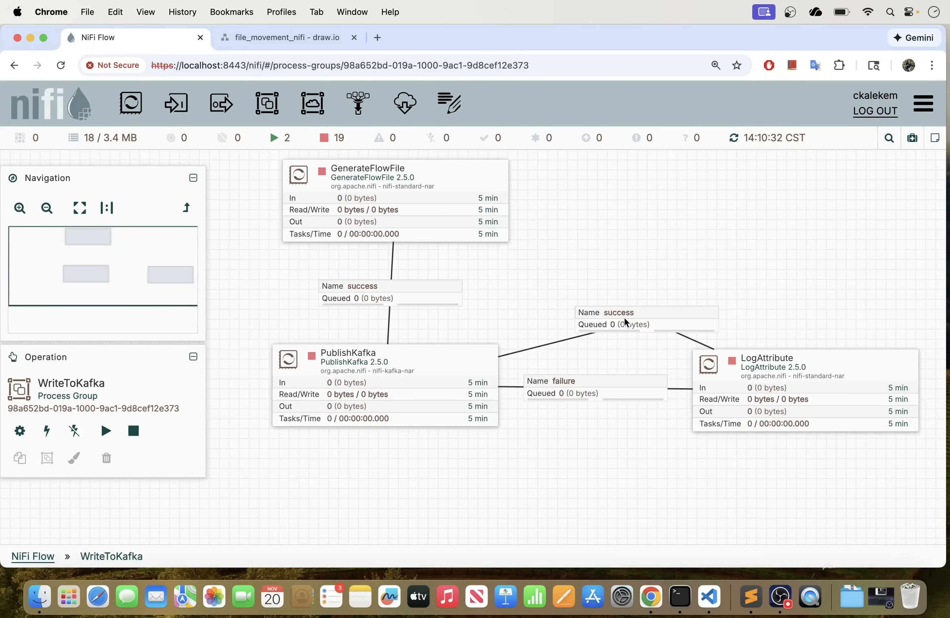
Step: Go back to the root NiFi Flow canvas, open the GetAPIdata process group and examine its flow down to LogAttribute
left_click(42, 557)
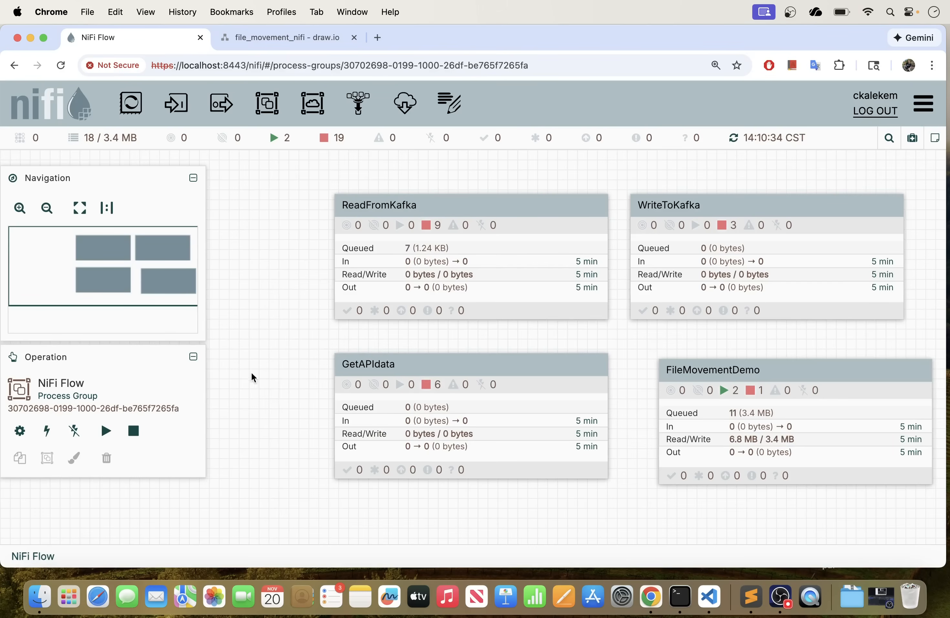
double_click(541, 451)
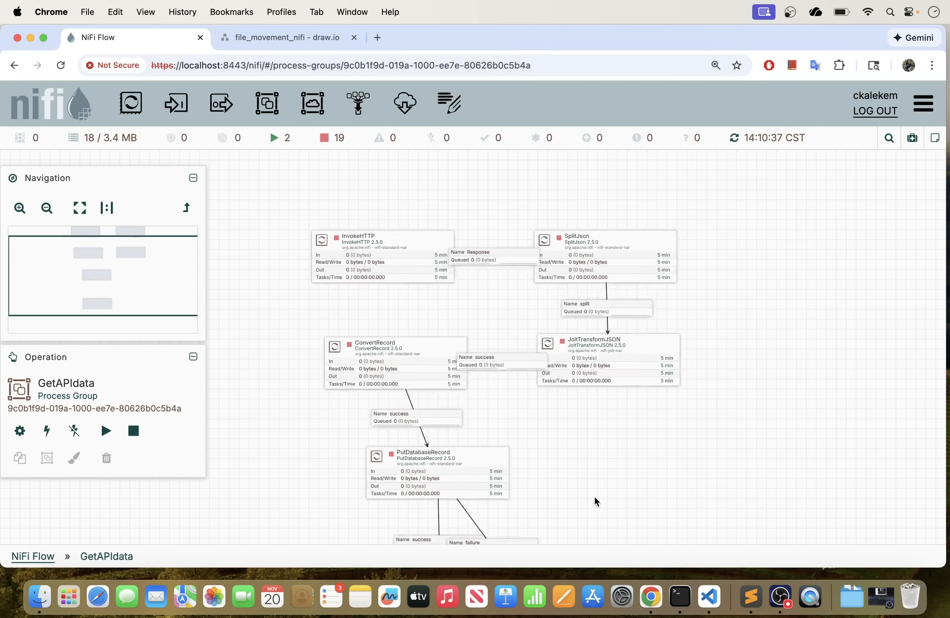
scroll(595, 501, "down", 5)
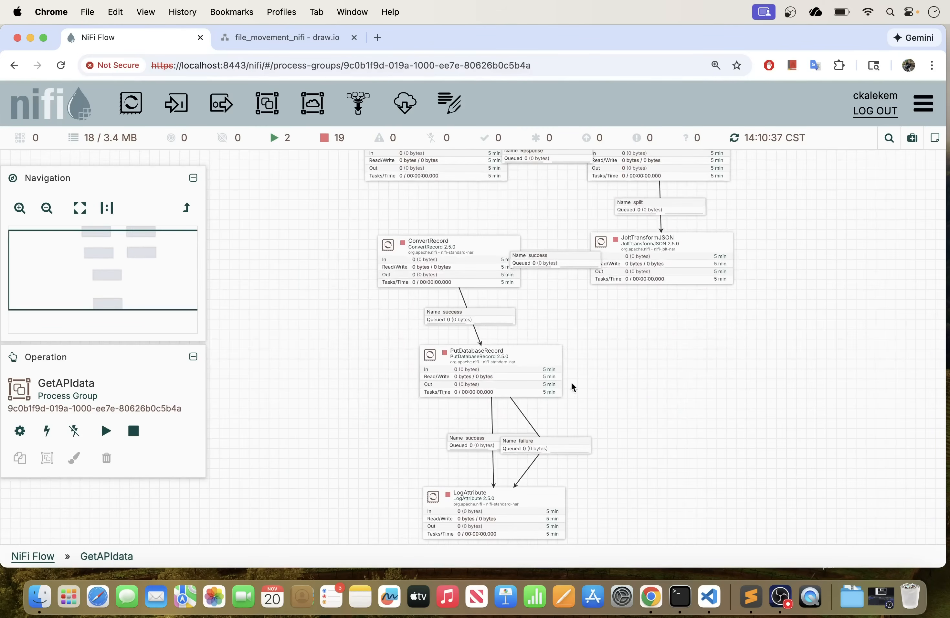
Step: Return to the root NiFi Flow canvas and reopen the FileMovementDemo process group with its whole flow in view
left_click(58, 553)
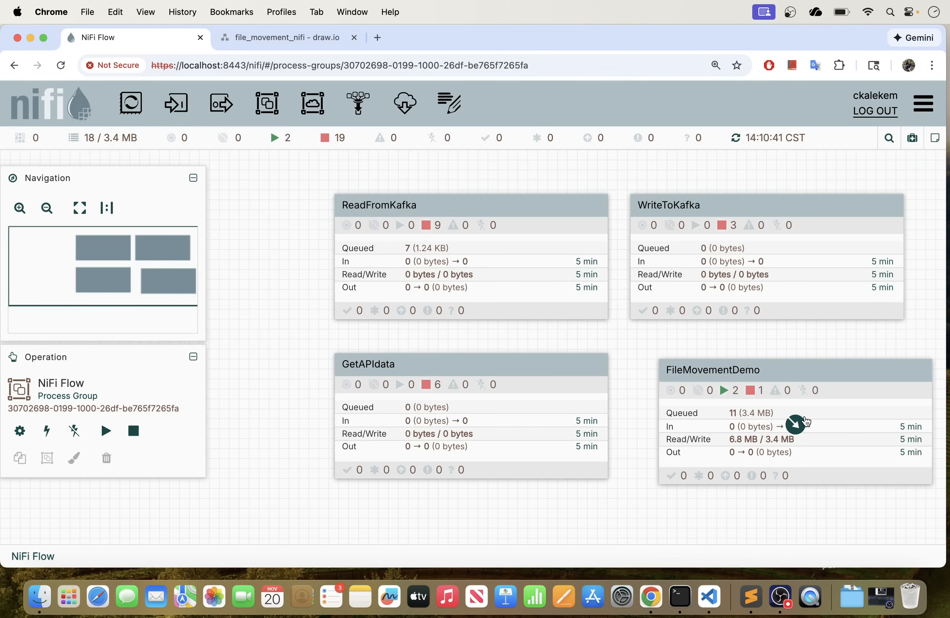
left_click(837, 427)
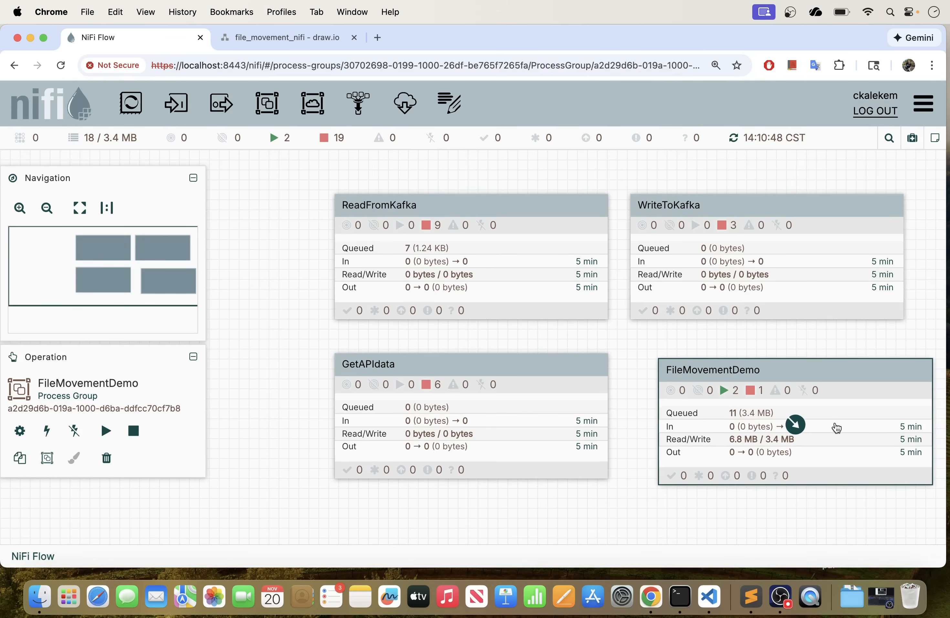
double_click(835, 427)
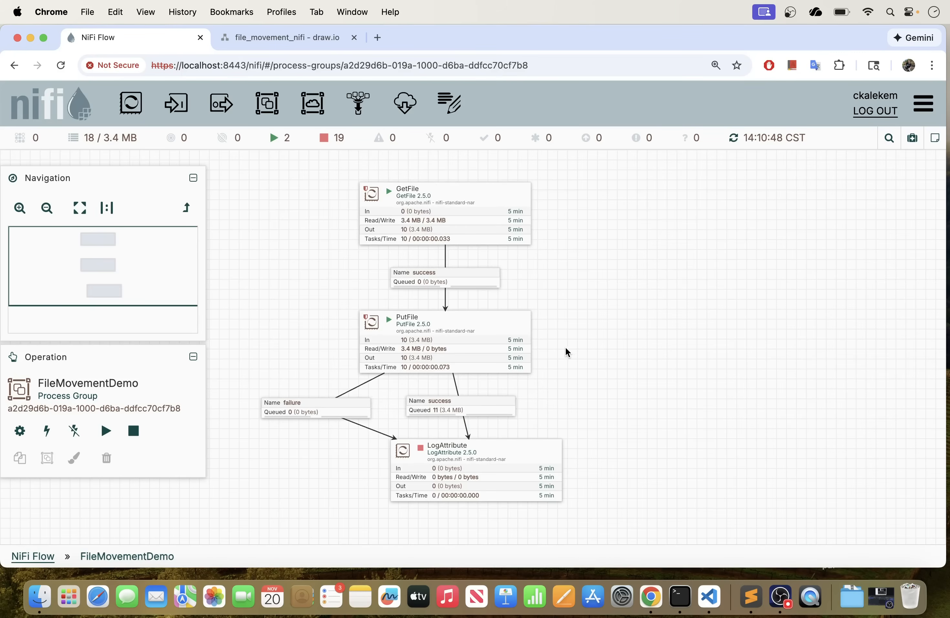
scroll(571, 347, "up", 3)
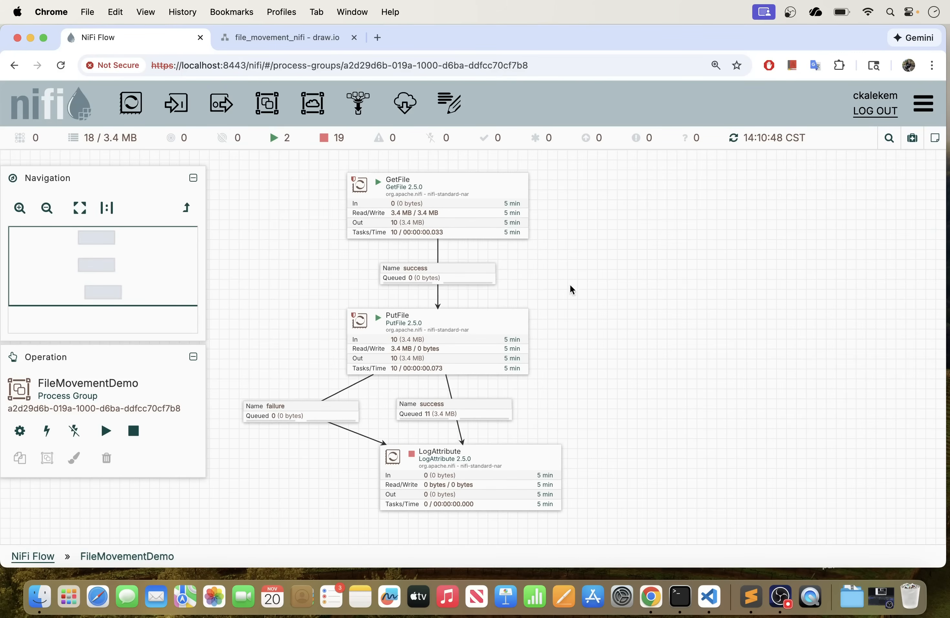
left_click_drag(570, 284, 634, 281)
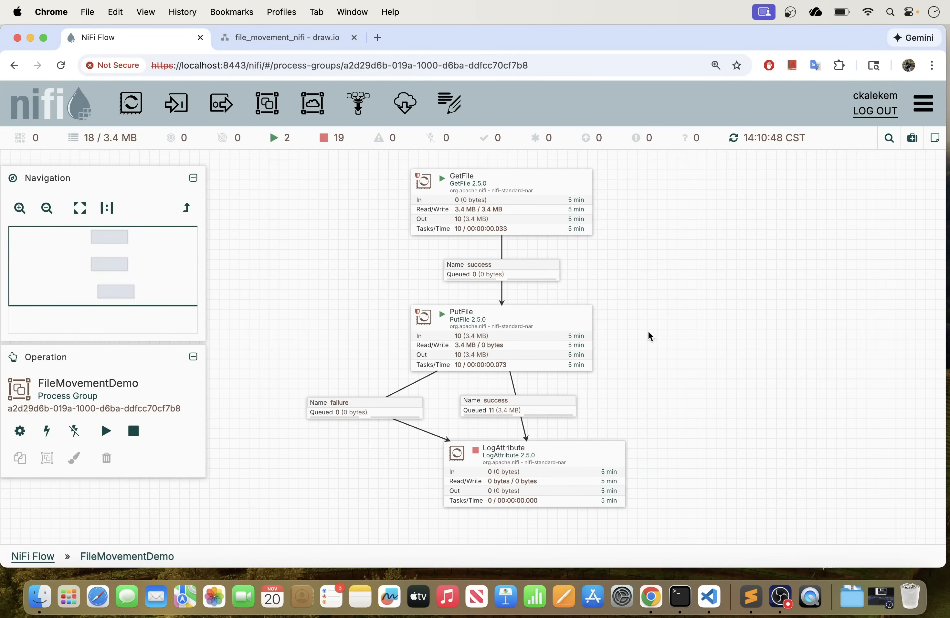
scroll(641, 241, "up", 2)
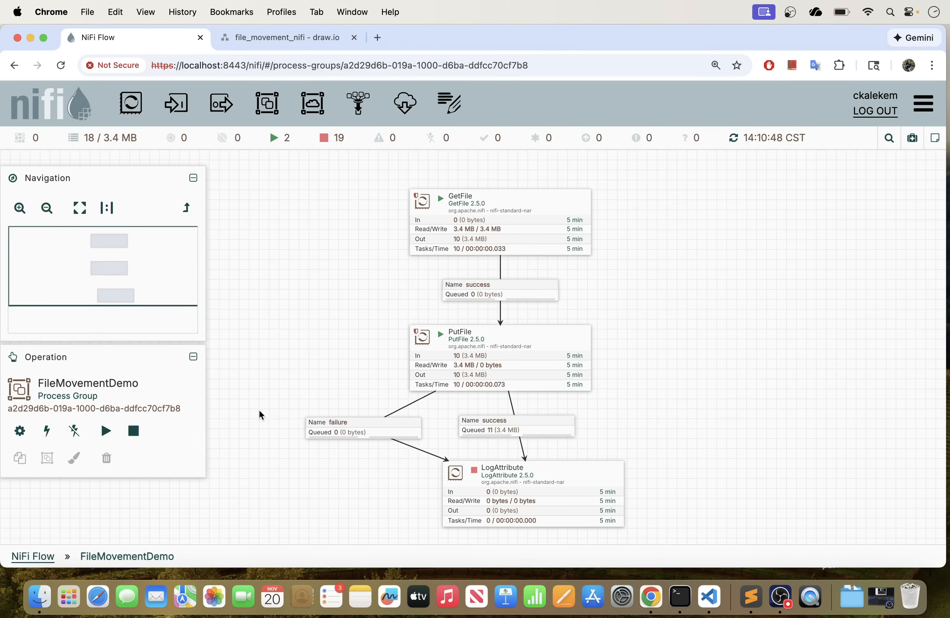
Step: Stop the GetFile processor and all remaining running processors in the FileMovementDemo process group
right_click(461, 240)
left_click(498, 284)
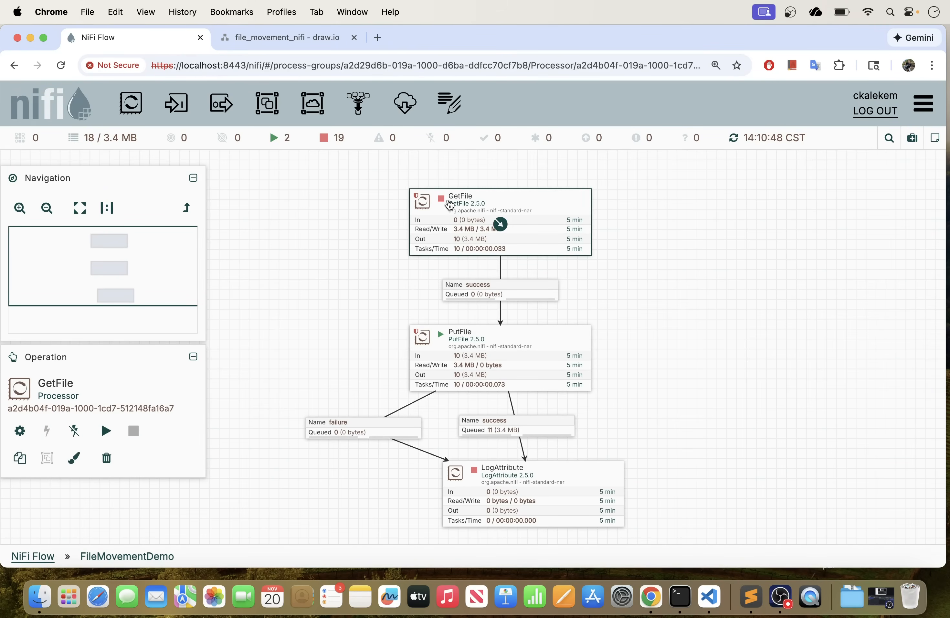
right_click(481, 210)
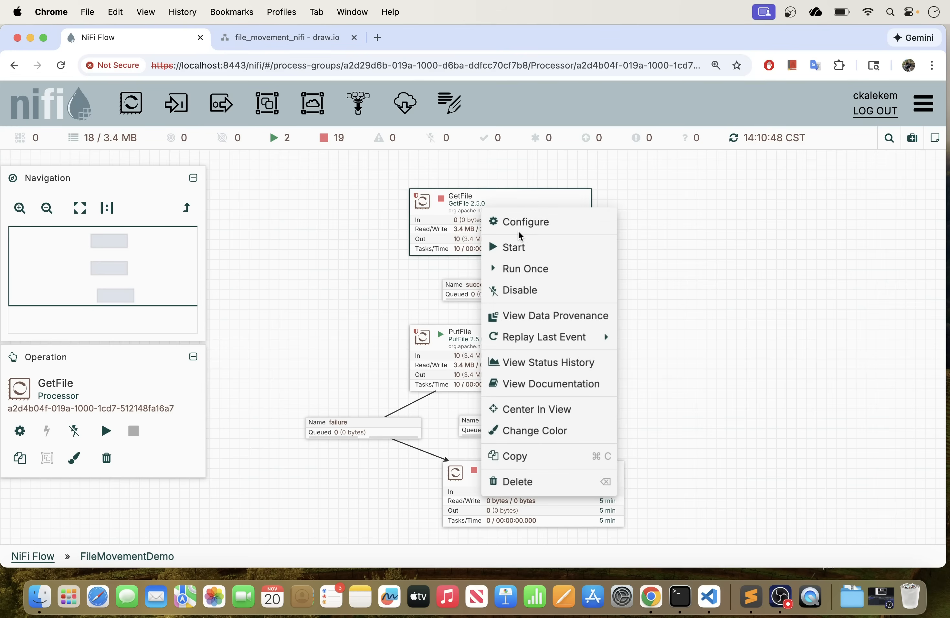
left_click(381, 302)
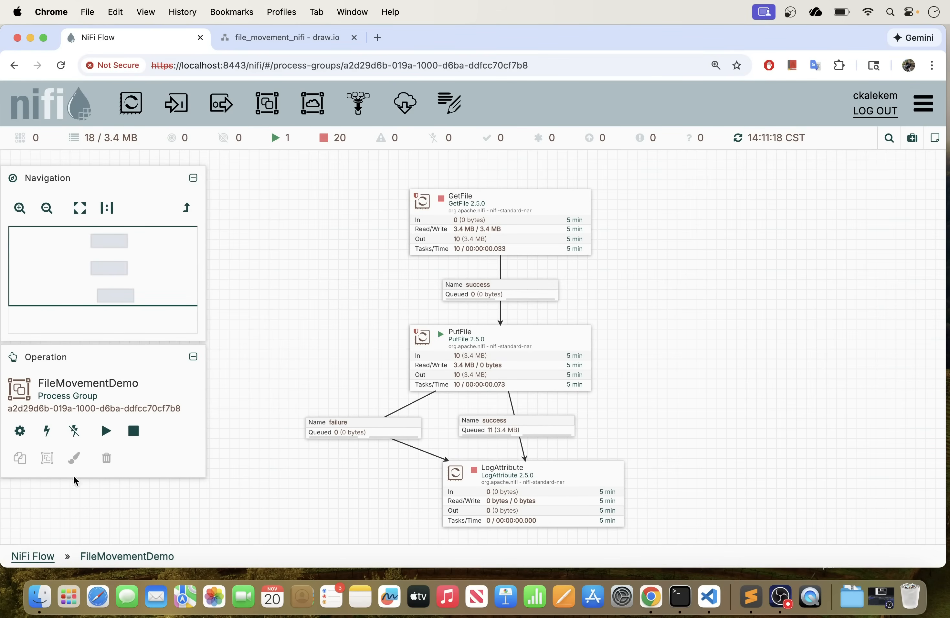
left_click(134, 430)
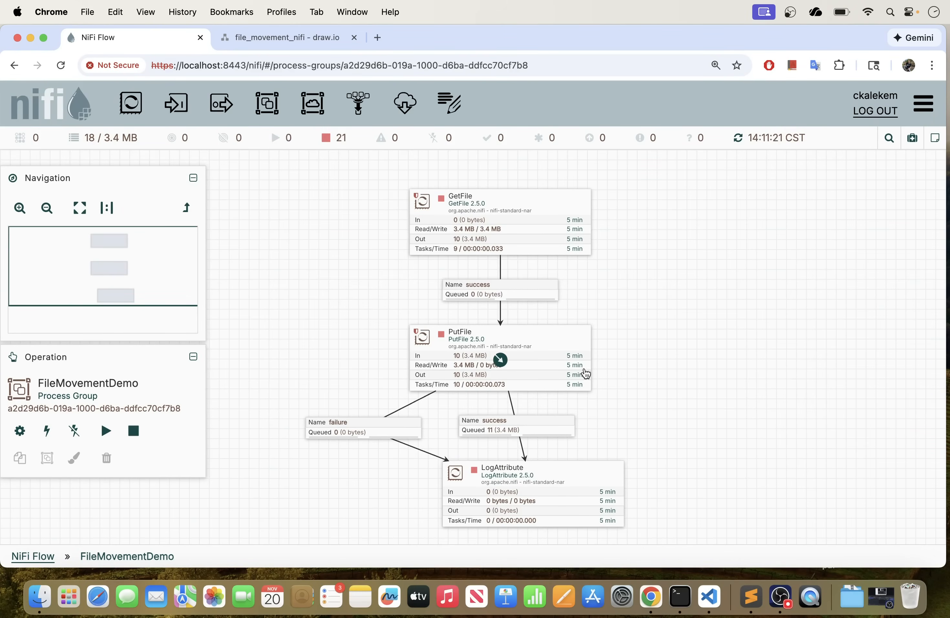
left_click_drag(681, 380, 659, 404)
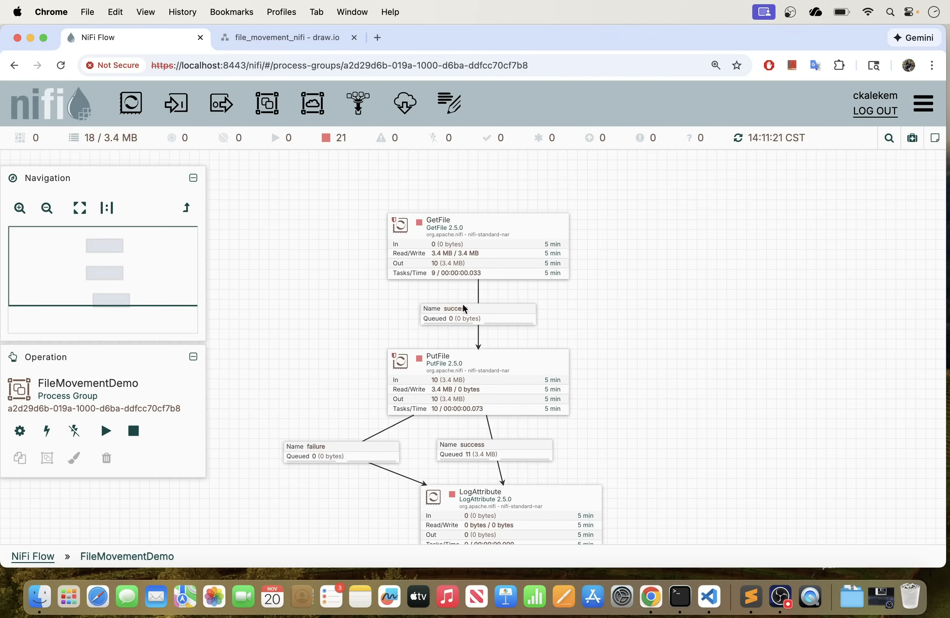
left_click_drag(559, 318, 624, 307)
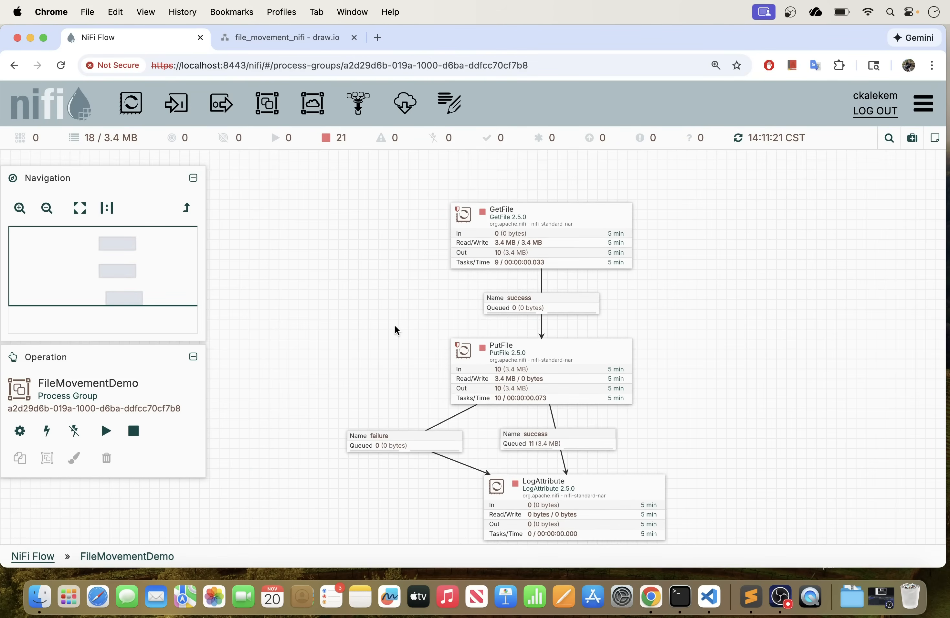
left_click_drag(722, 324, 655, 294)
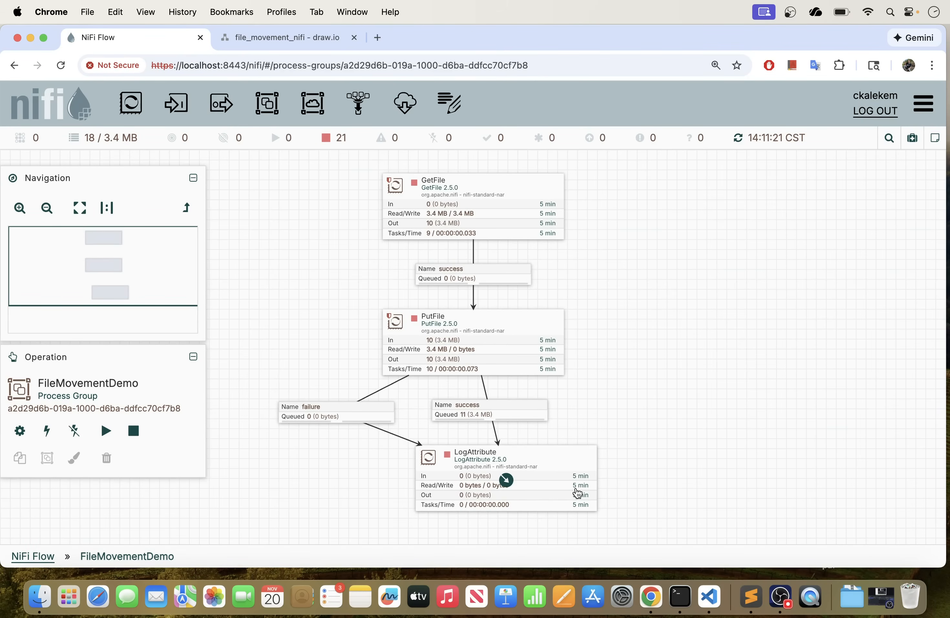
mouse_move(675, 264)
left_mouse_down()
mouse_move(674, 334)
mouse_move(689, 261)
left_mouse_up()
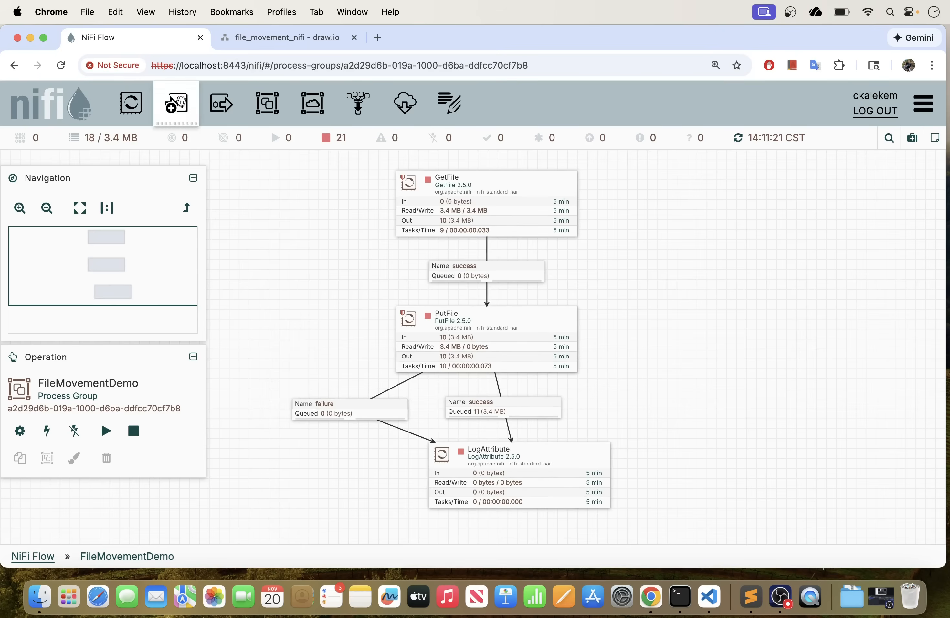
left_click_drag(663, 293, 628, 280)
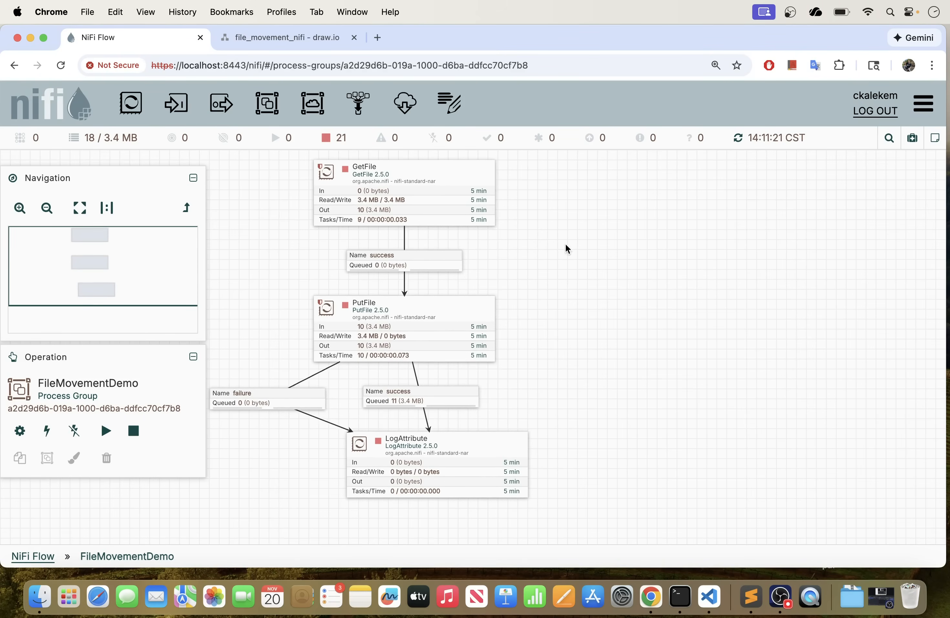
left_click_drag(565, 247, 592, 270)
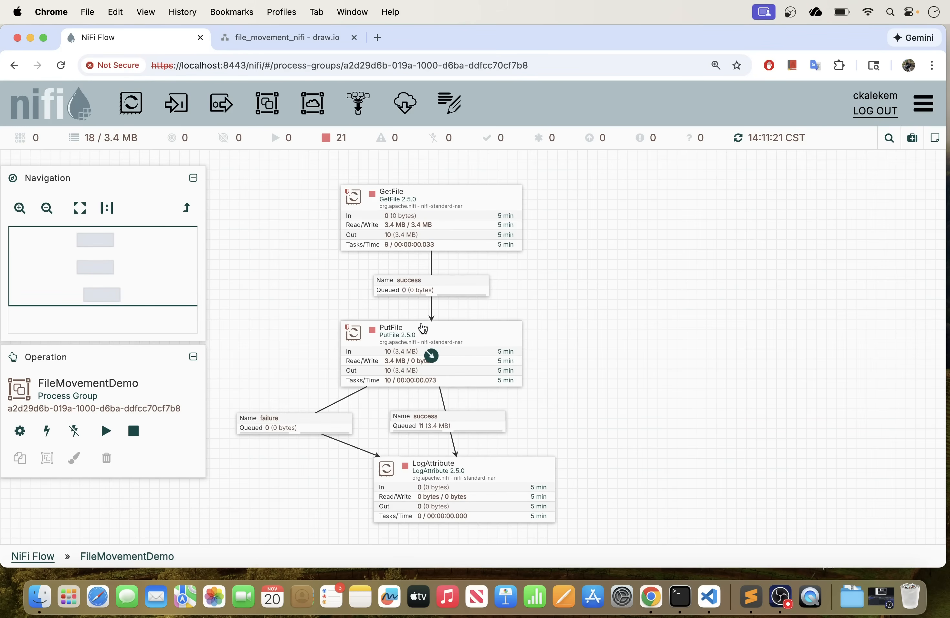
left_click_drag(532, 279, 577, 243)
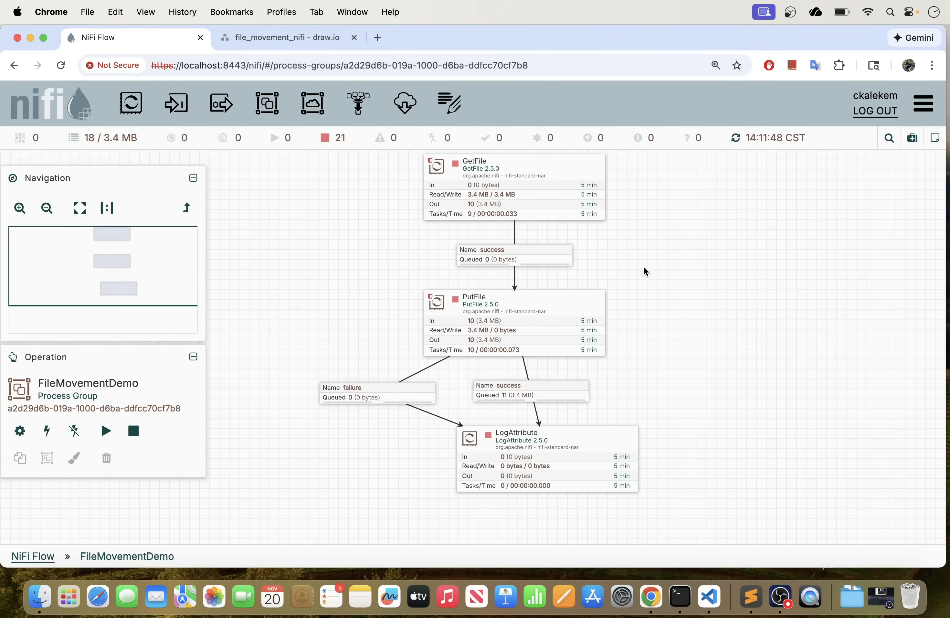
left_click_drag(644, 267, 592, 282)
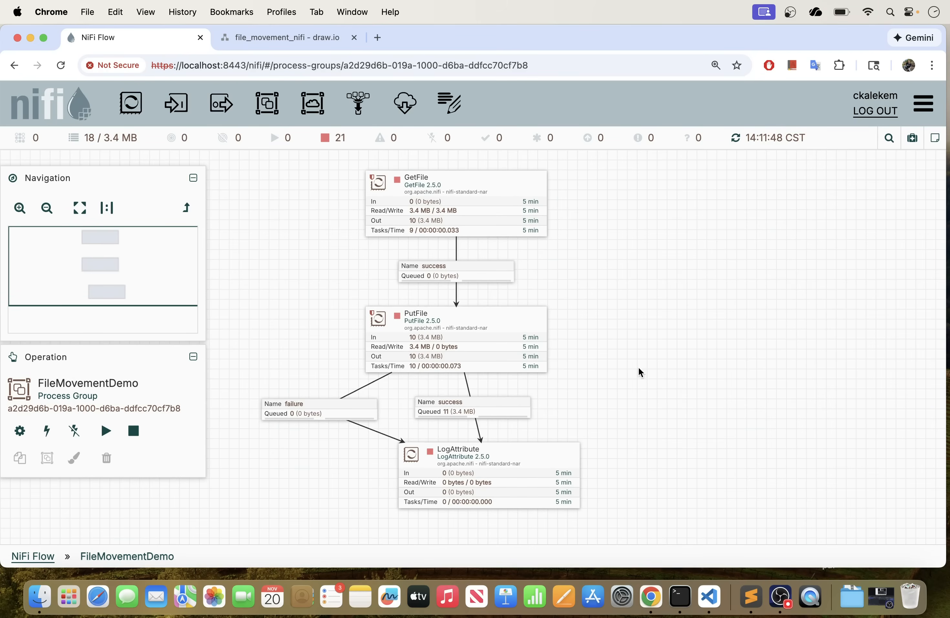
left_click_drag(649, 354, 589, 352)
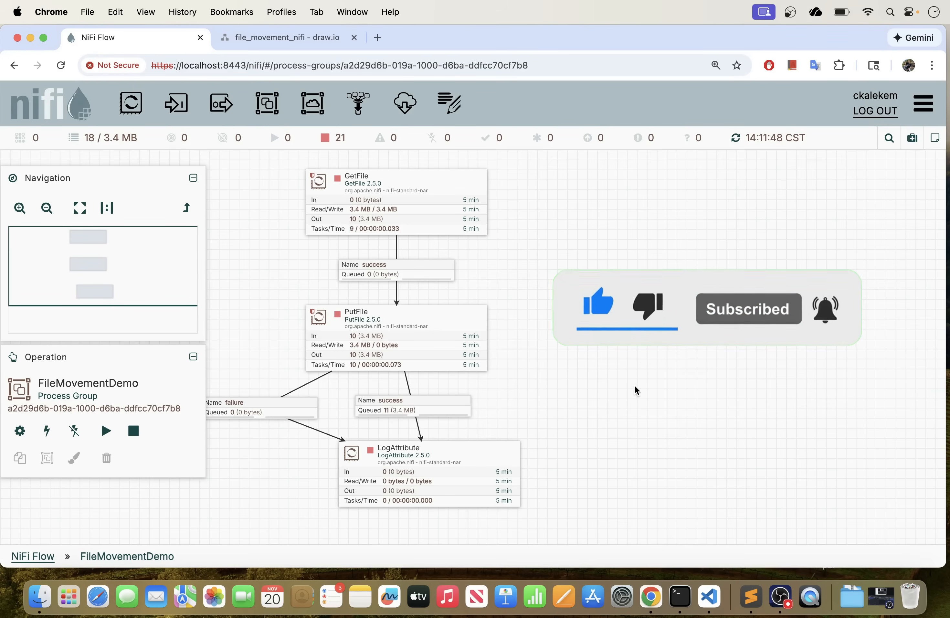
left_click_drag(570, 240, 619, 270)
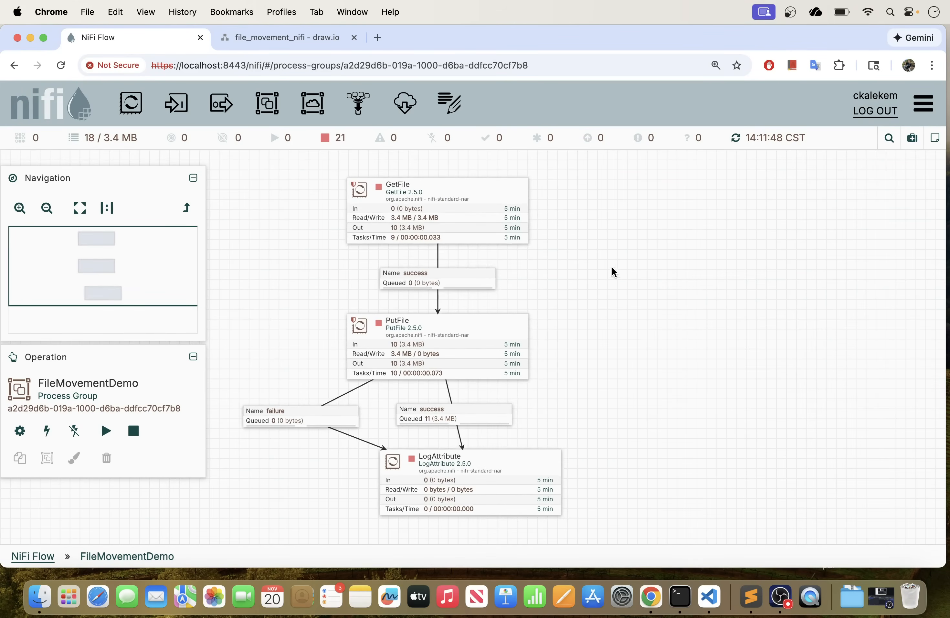